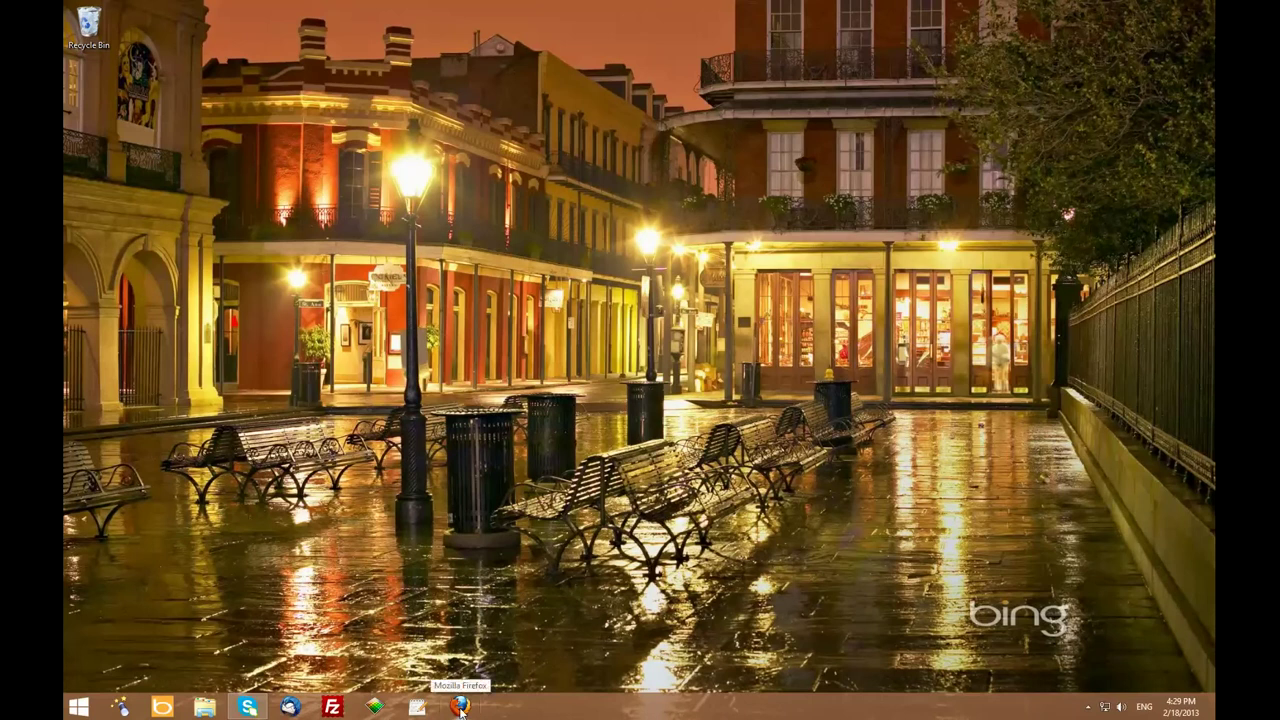
# Step: Start Firefox from the taskbar so its Mozilla Firefox Start Page appears
pyautogui.click(460, 706)
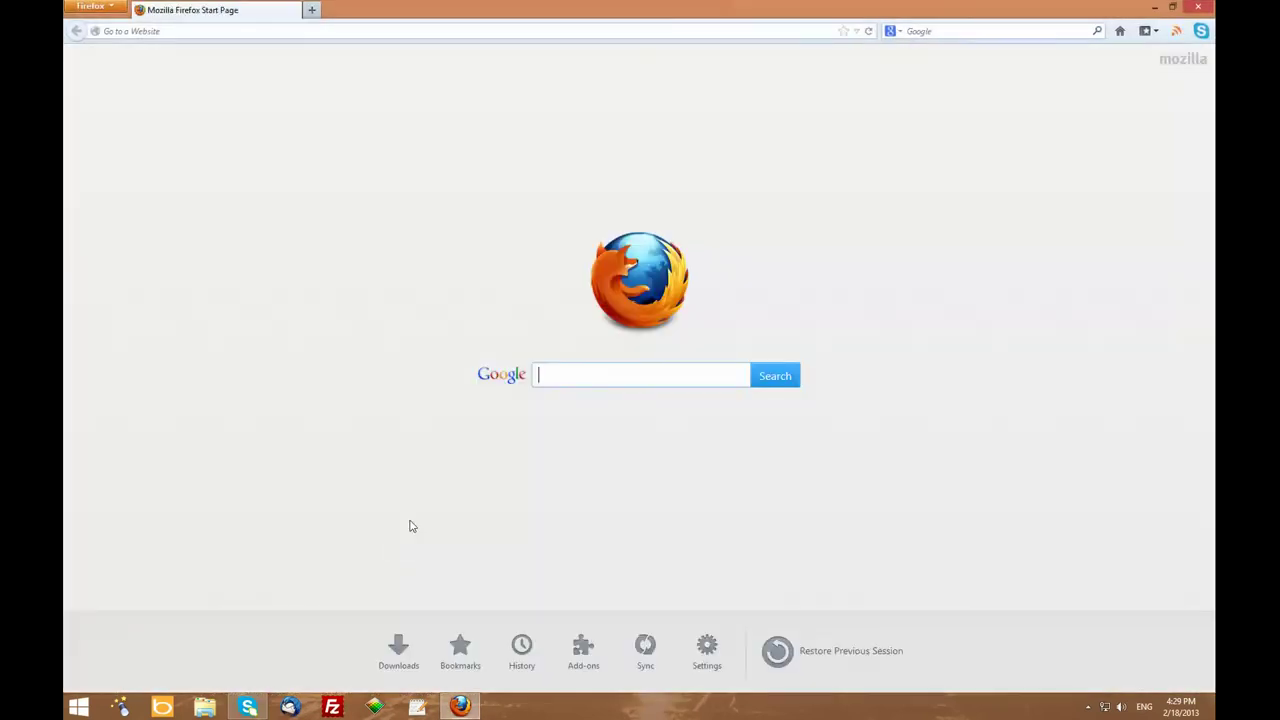
# Step: Connect FileZilla to the saved hosting site from Site Manager
pyautogui.click(336, 708)
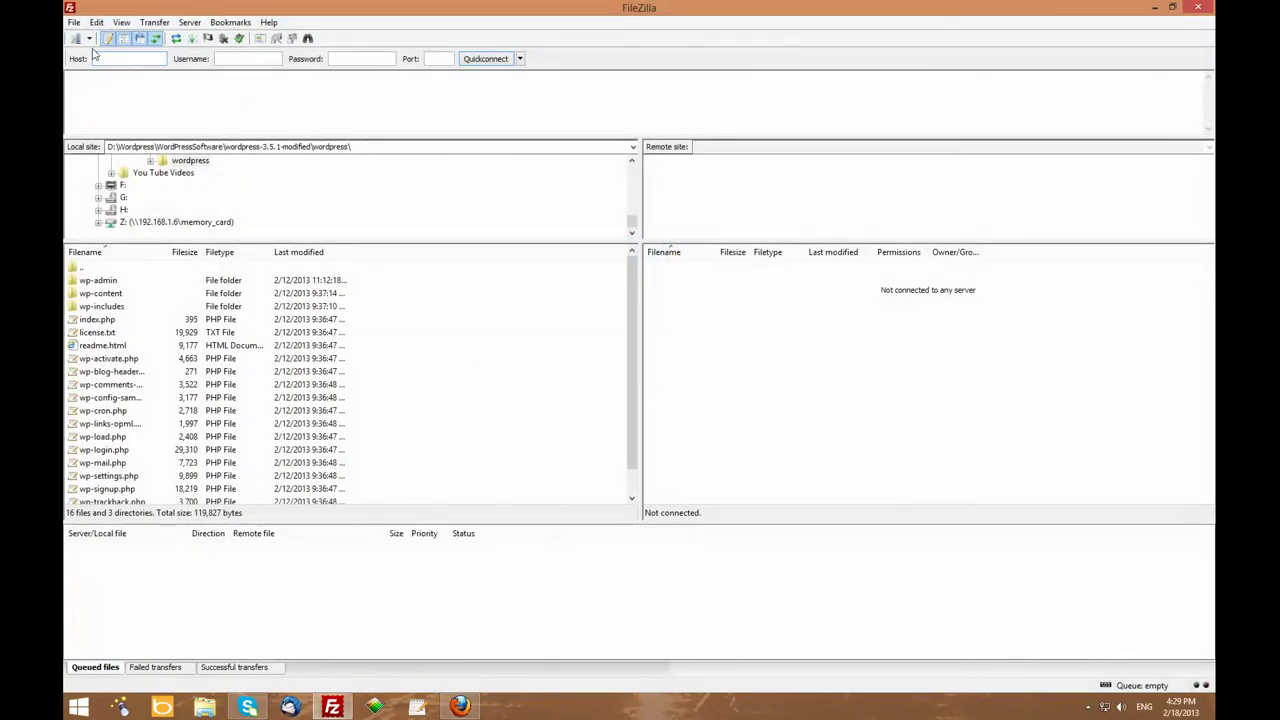
pyautogui.click(75, 38)
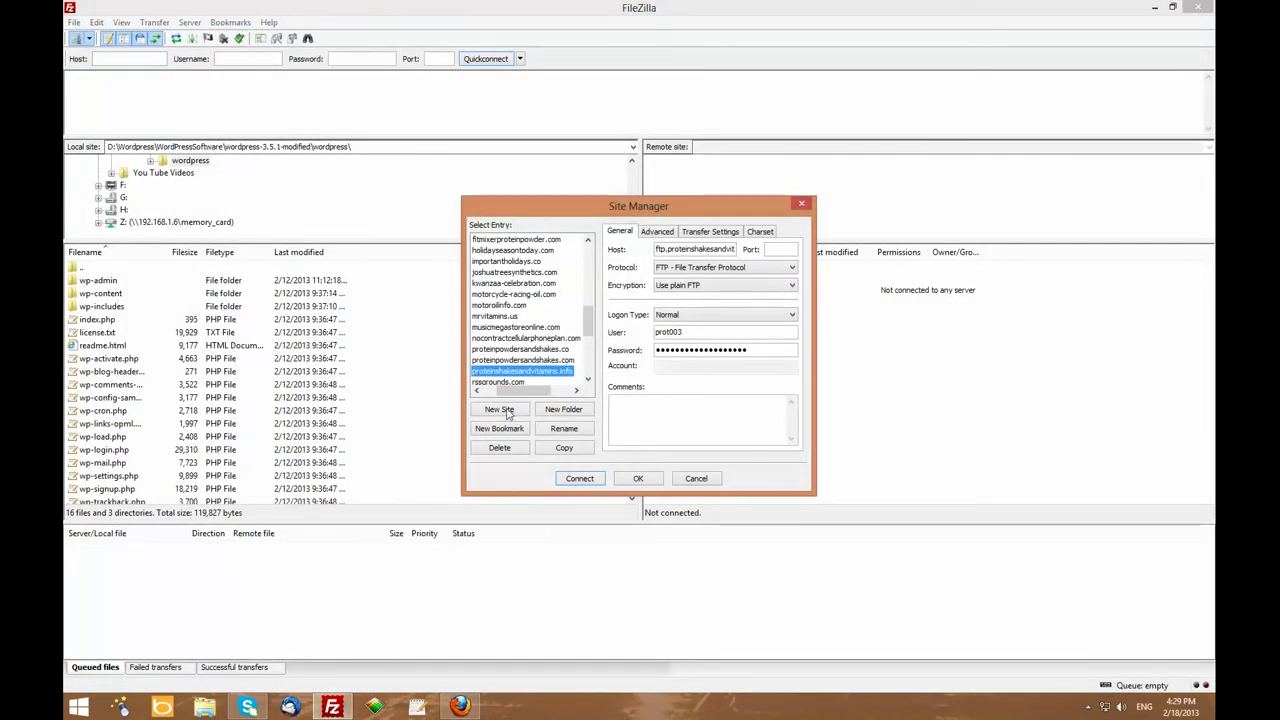
pyautogui.click(578, 480)
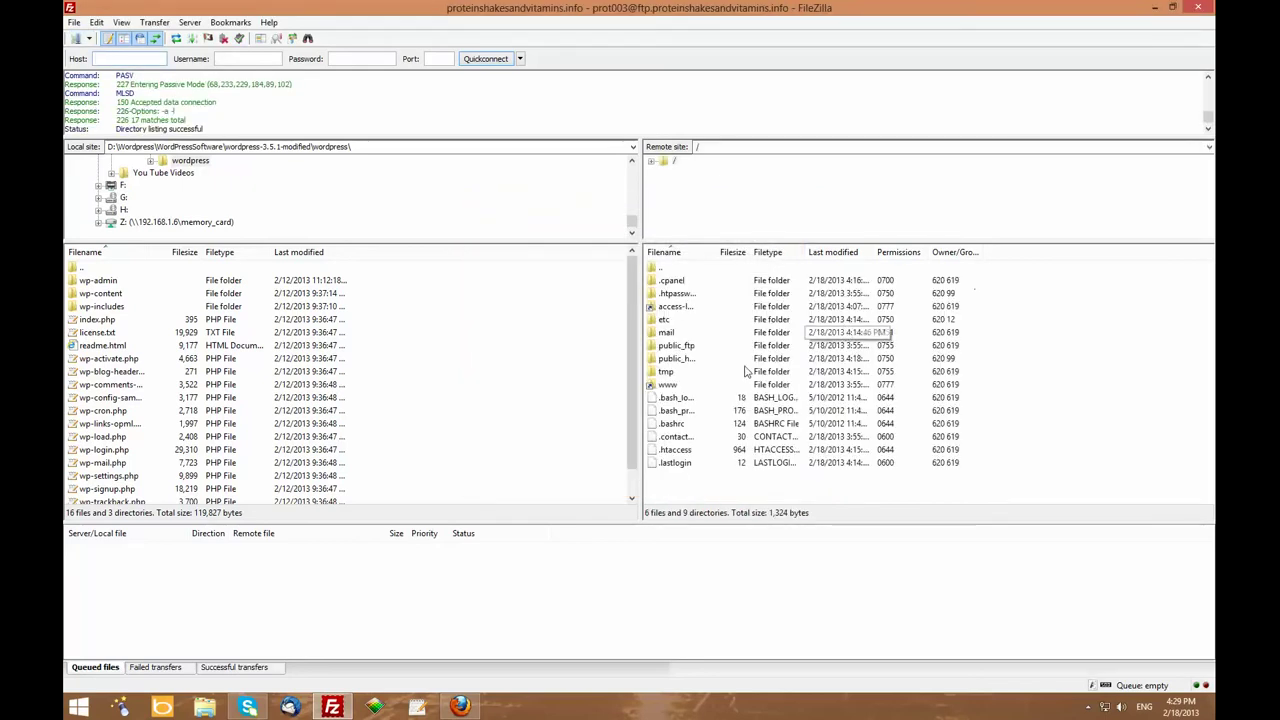
# Step: Open the remote /public_html/wp-config.php for editing with View/Edit
pyautogui.doubleClick(682, 361)
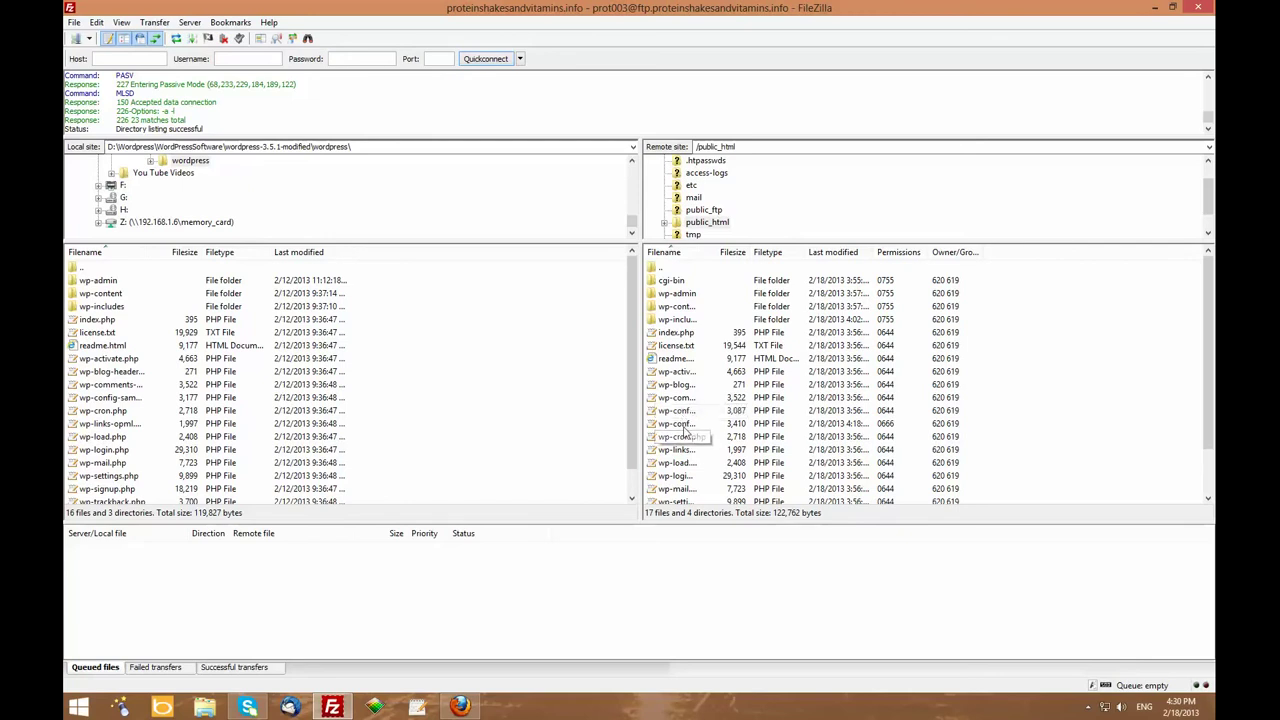
pyautogui.click(681, 428)
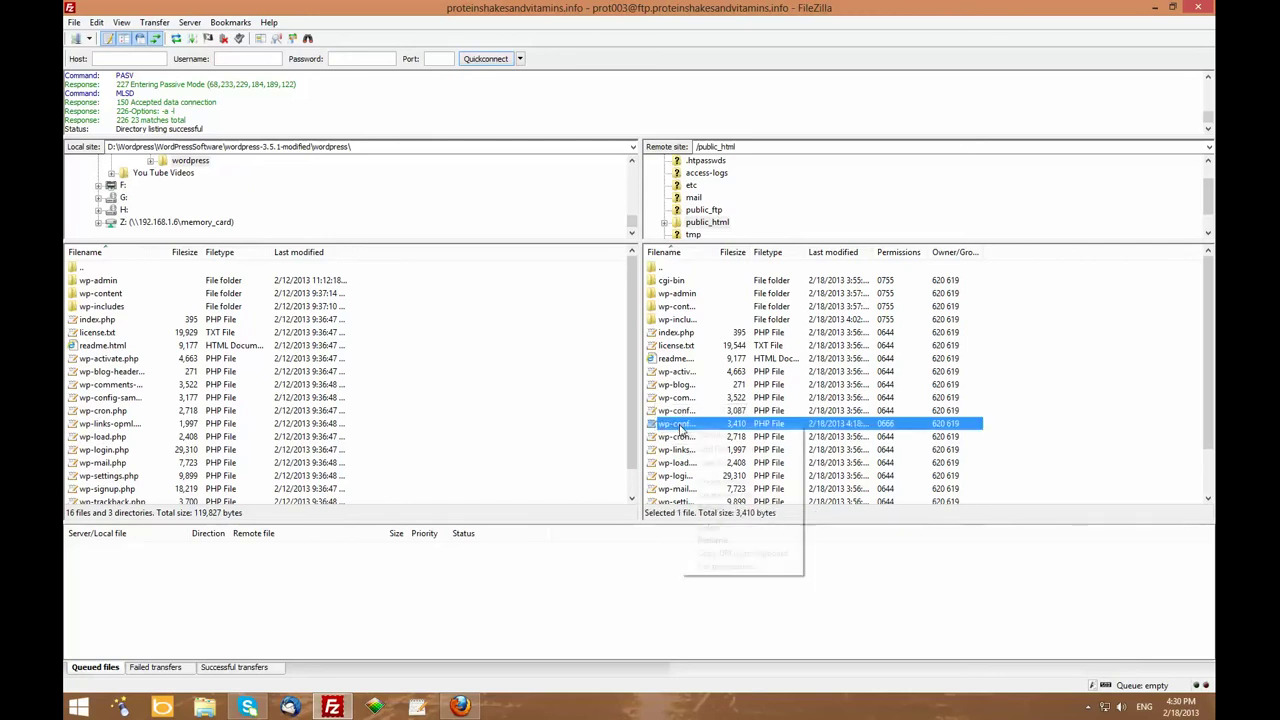
pyautogui.rightClick(680, 427)
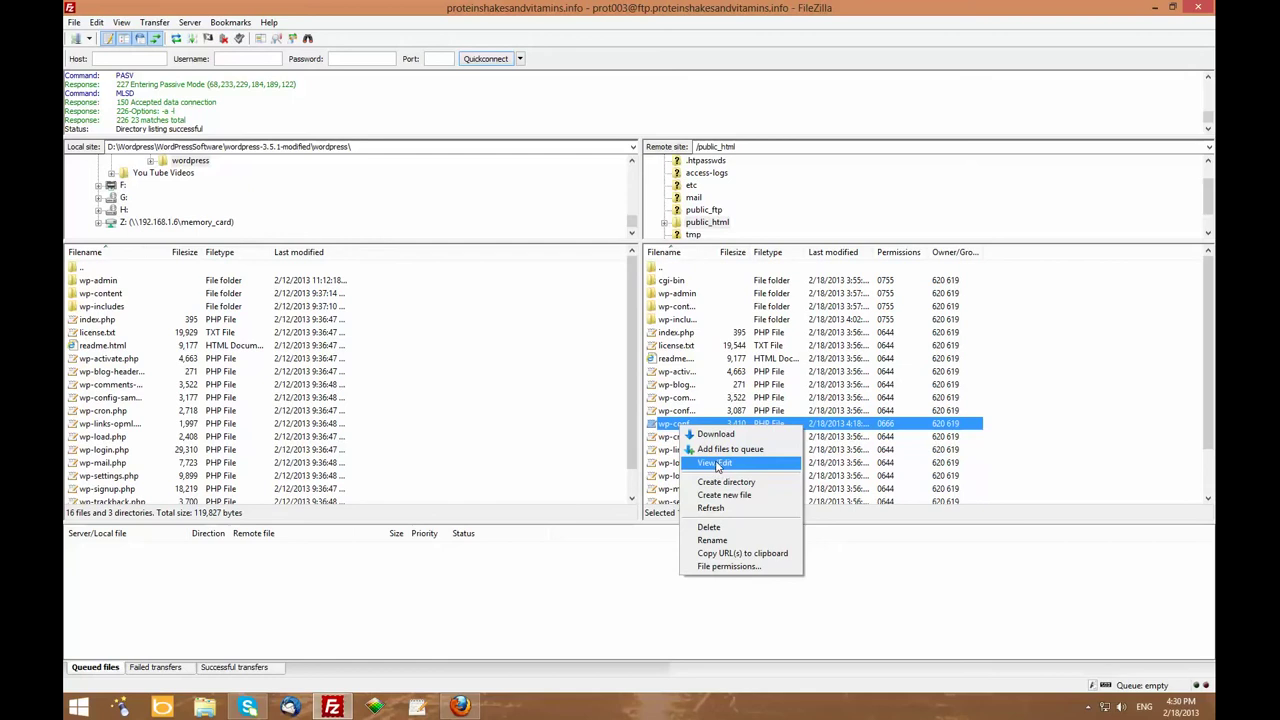
pyautogui.click(714, 463)
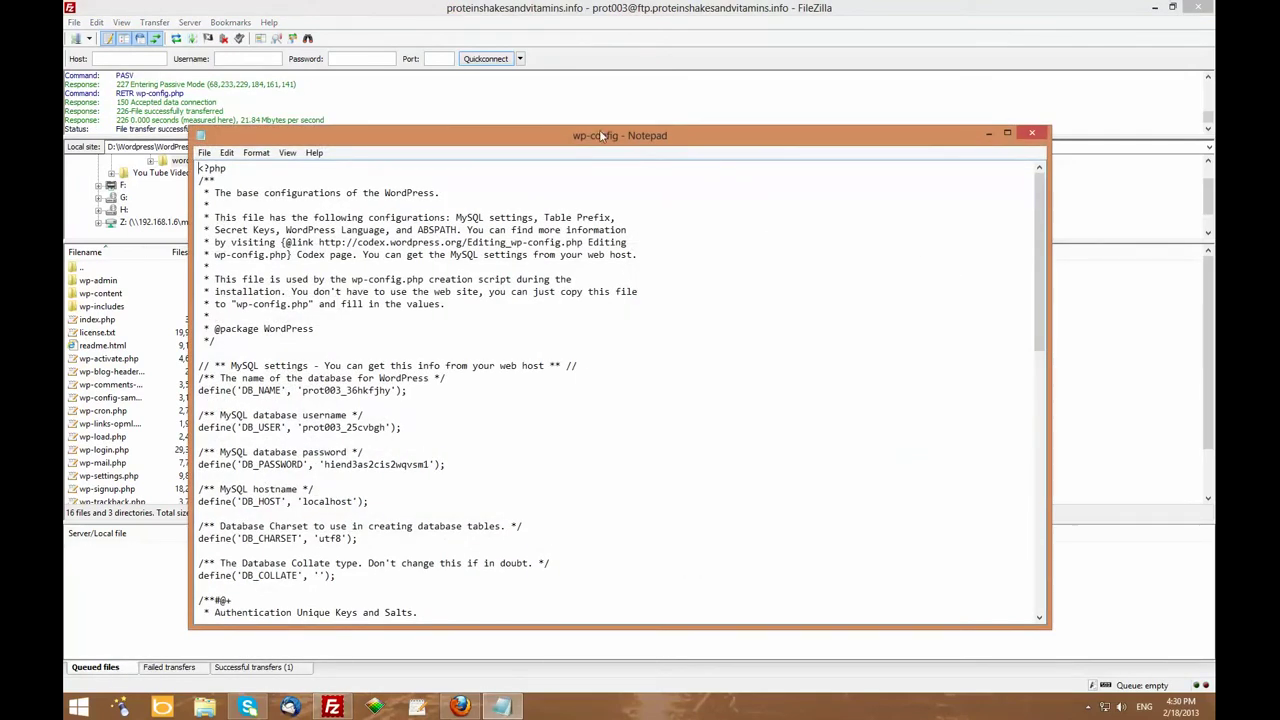
# Step: Insert blank lines after define('WP_DEBUG', false); near the end of wp-config.php
pyautogui.scroll(-4, 559, 414)
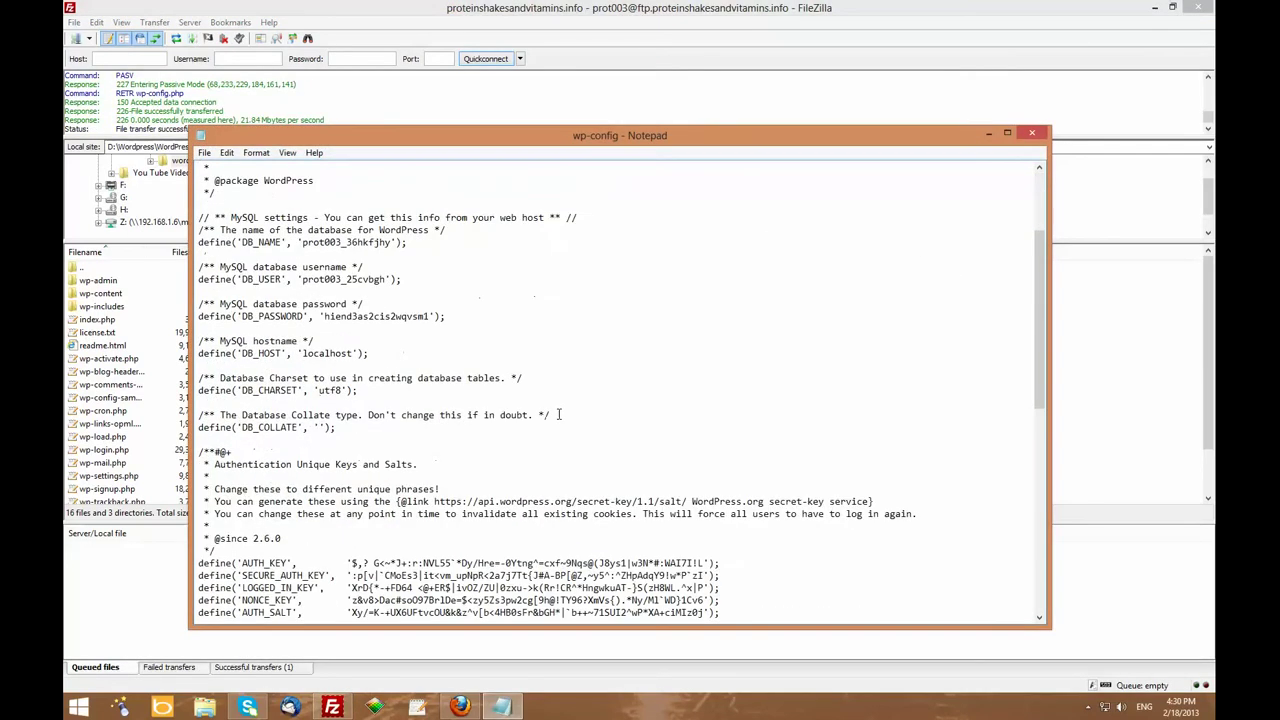
pyautogui.scroll(-15, 559, 414)
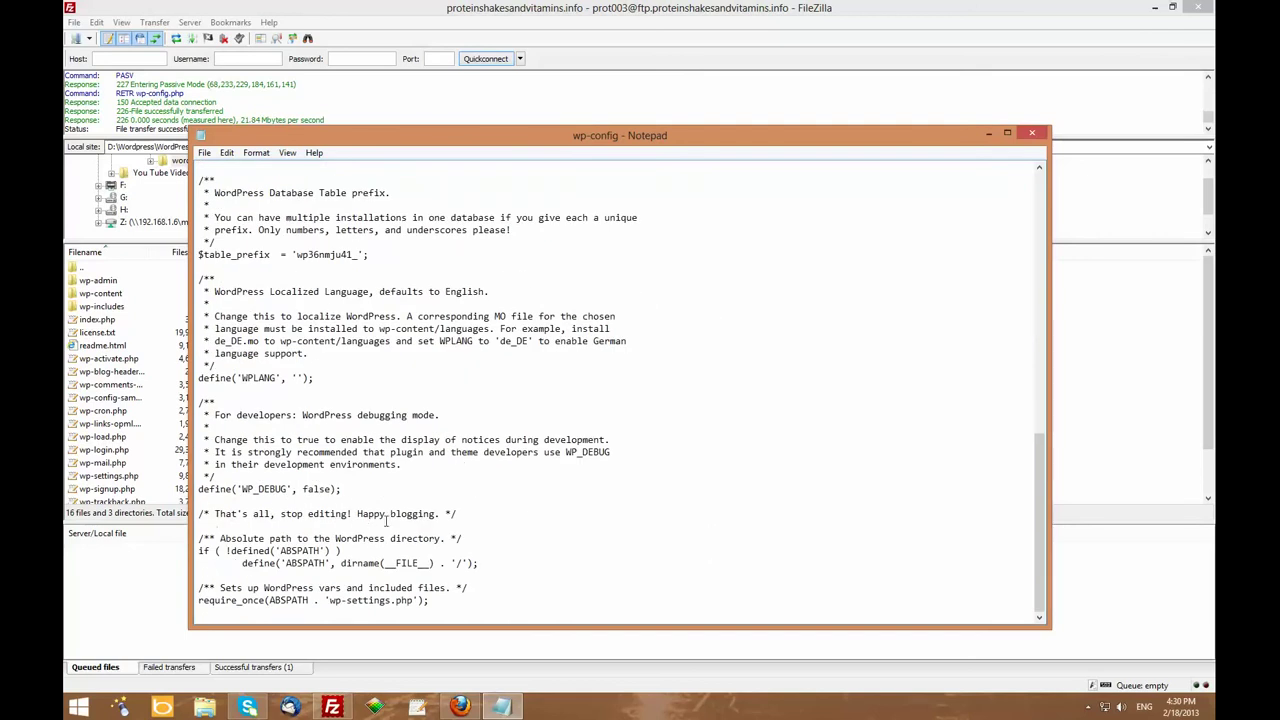
pyautogui.click(347, 489)
pyautogui.press('Return')
pyautogui.press('Return')
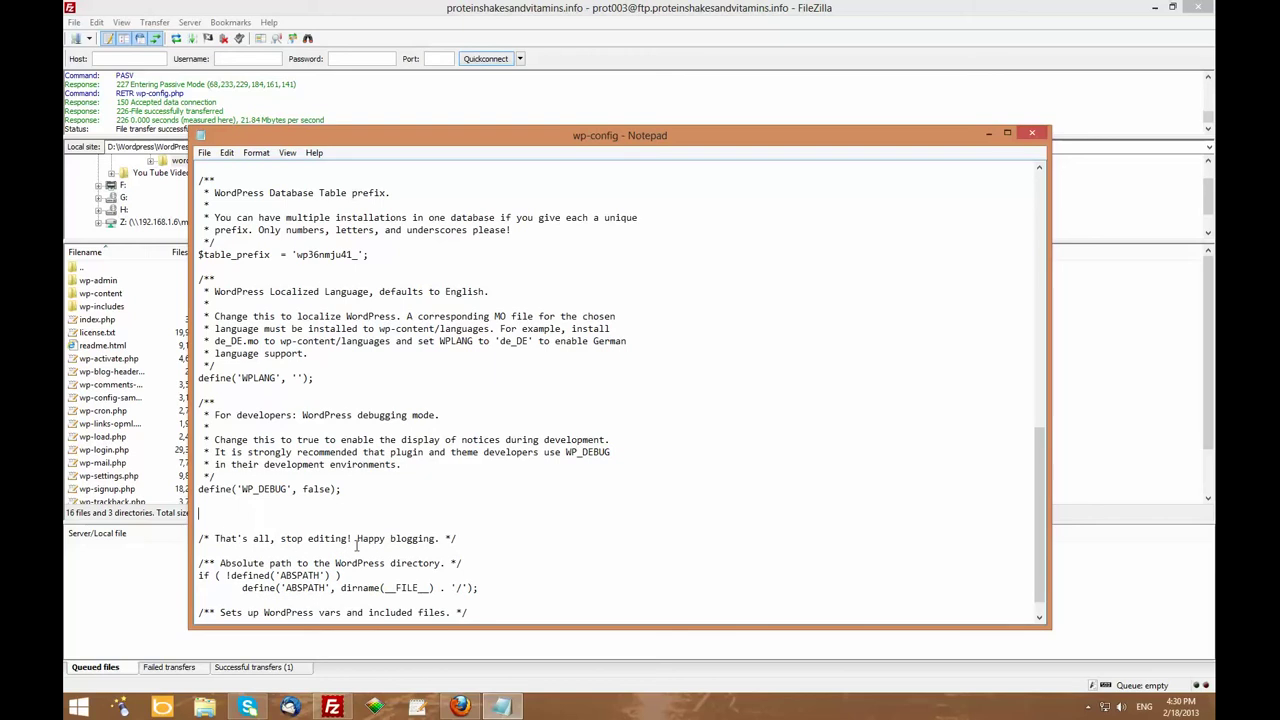
pyautogui.click(417, 707)
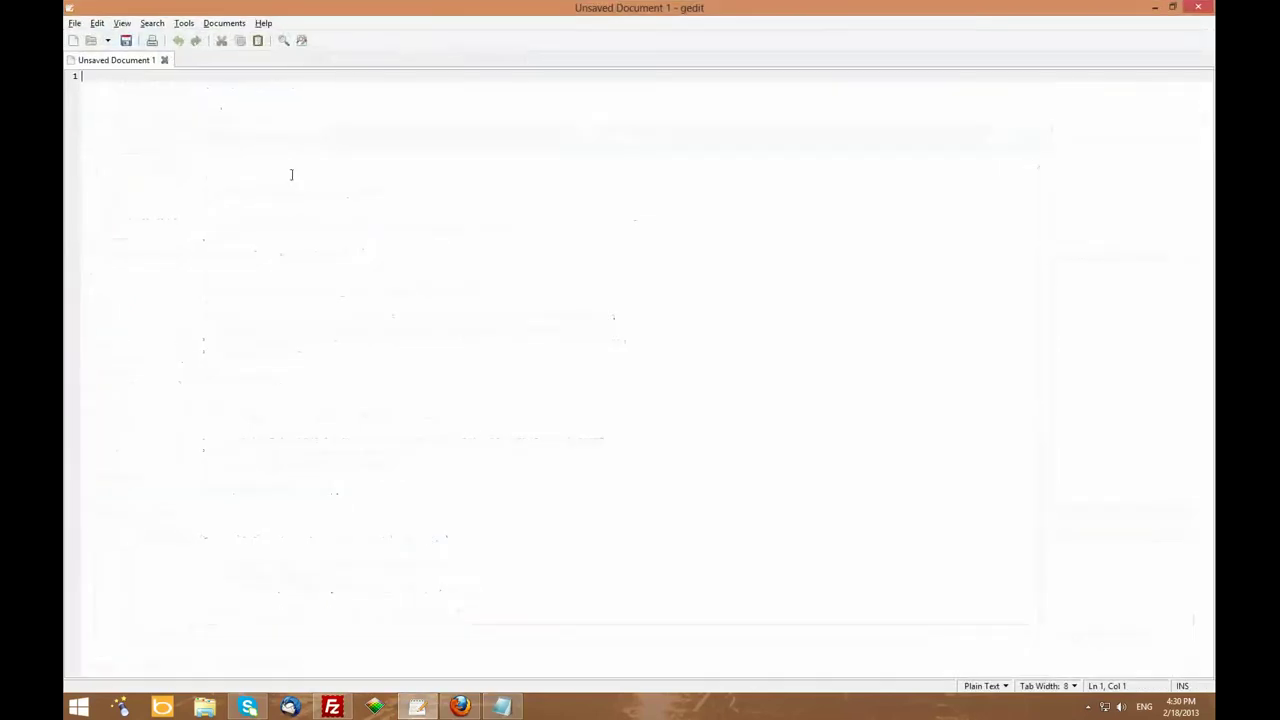
# Step: Open wp-multisite-php-code from D:\Wordpress\Help Files\Multisite Help in gedit
pyautogui.click(90, 40)
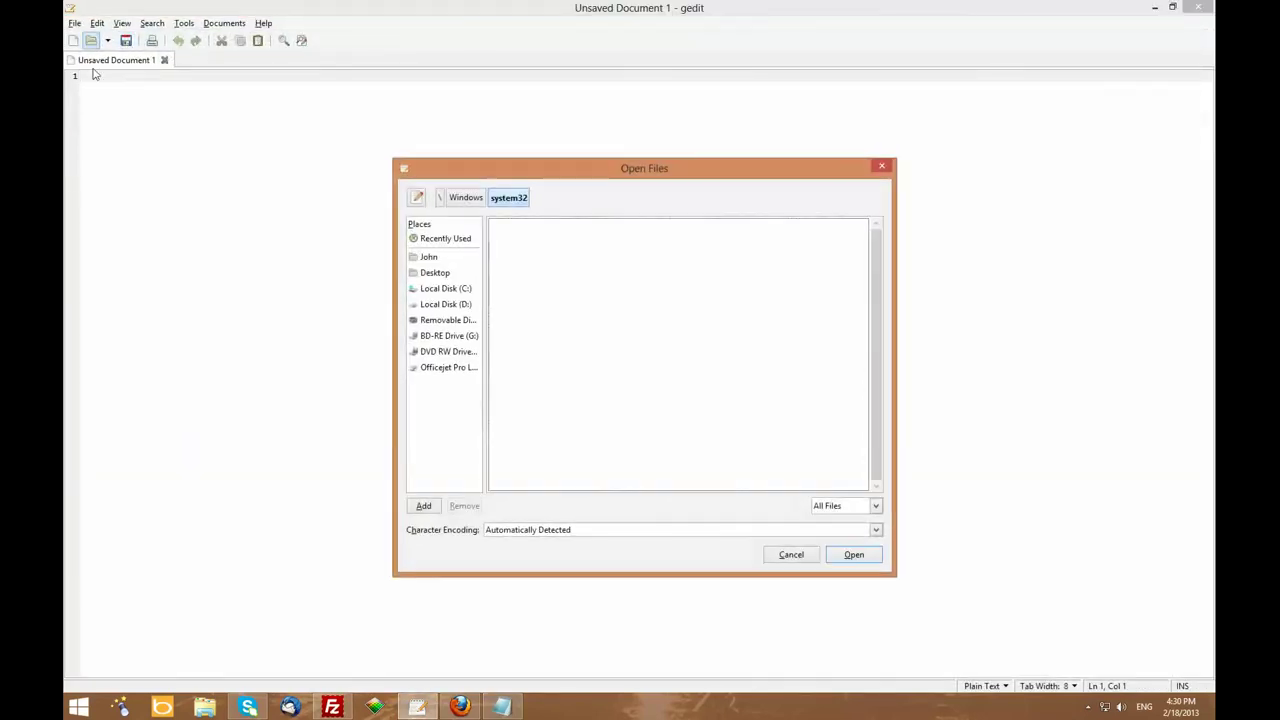
pyautogui.click(445, 304)
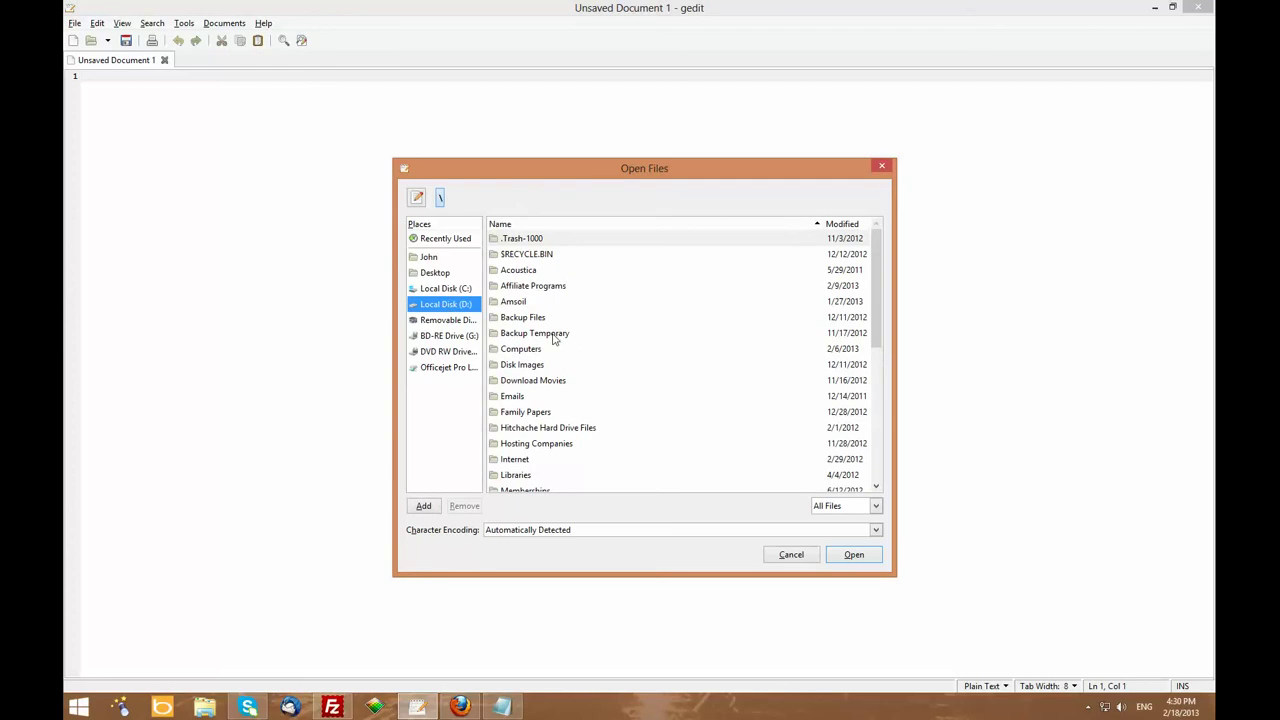
pyautogui.moveTo(876, 255); pyautogui.dragTo(877, 383)
pyautogui.doubleClick(524, 372)
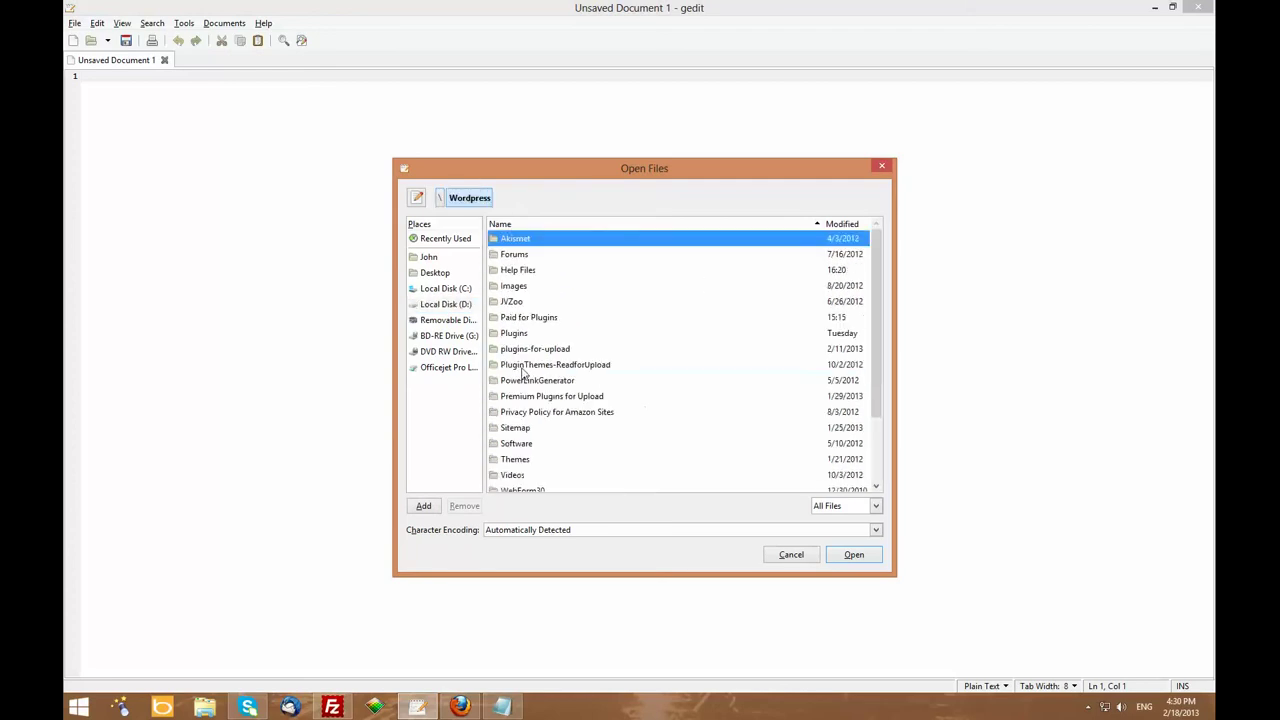
pyautogui.doubleClick(545, 270)
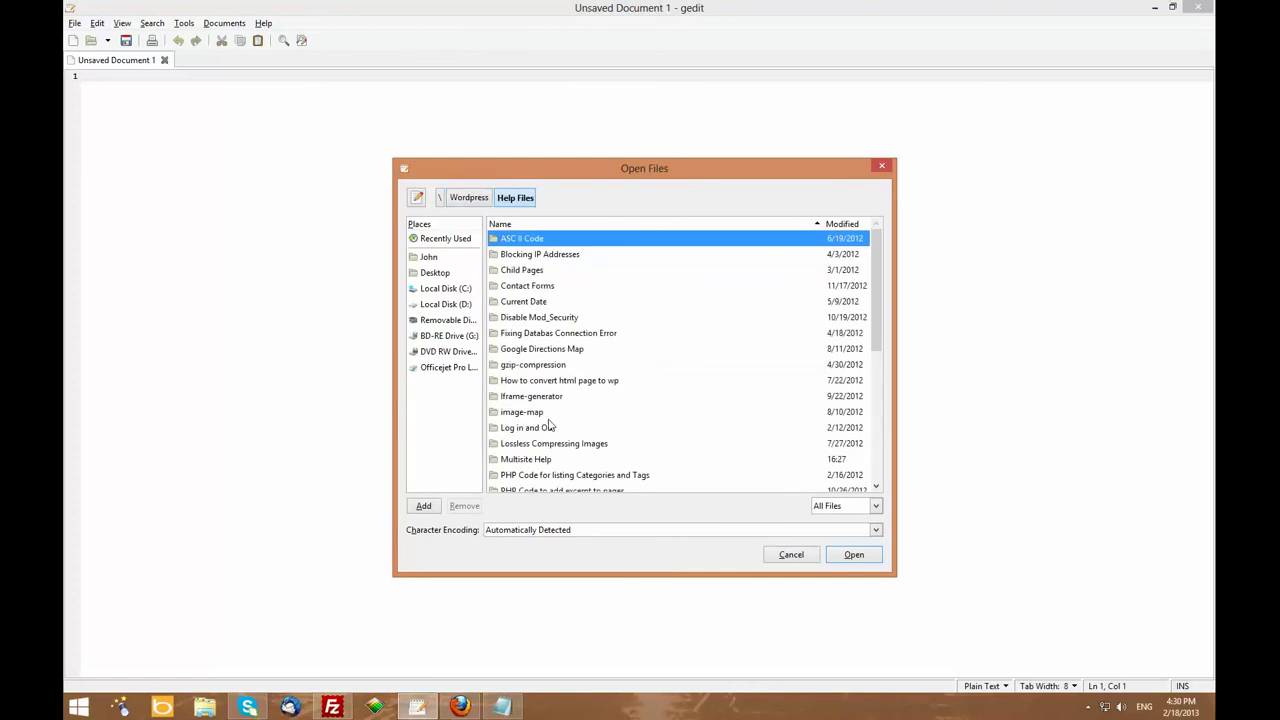
pyautogui.doubleClick(541, 459)
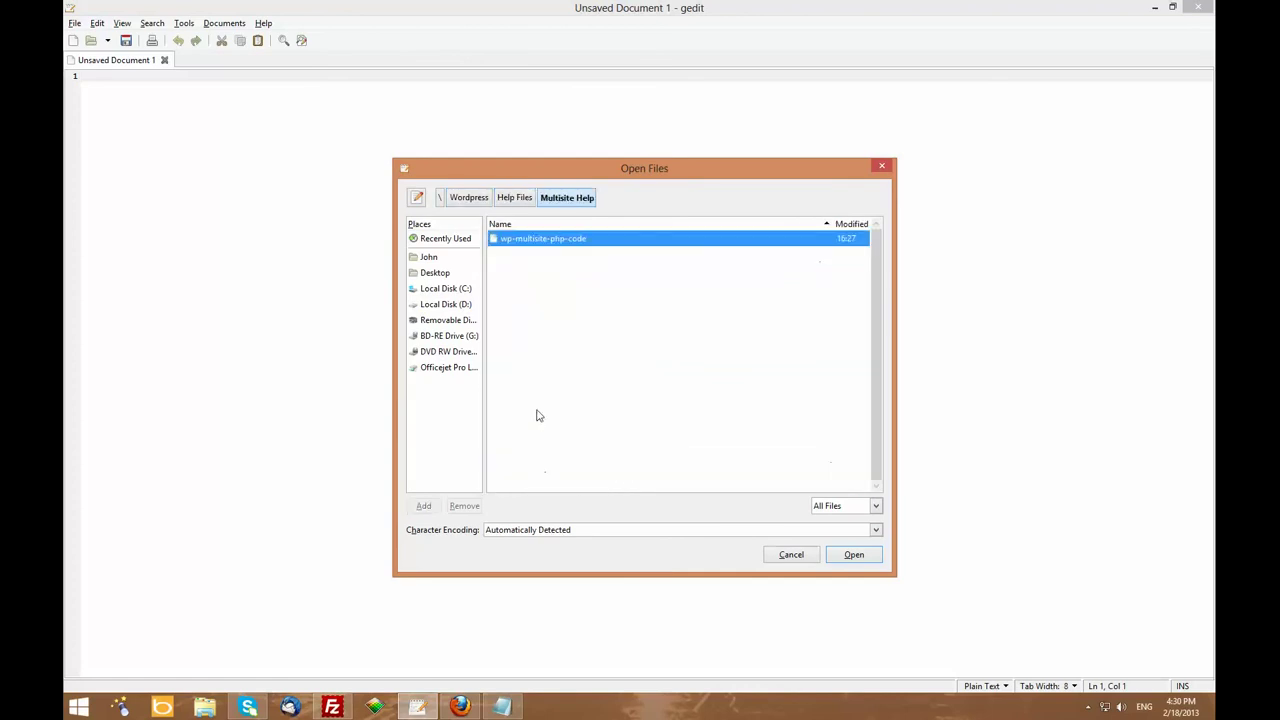
pyautogui.doubleClick(541, 240)
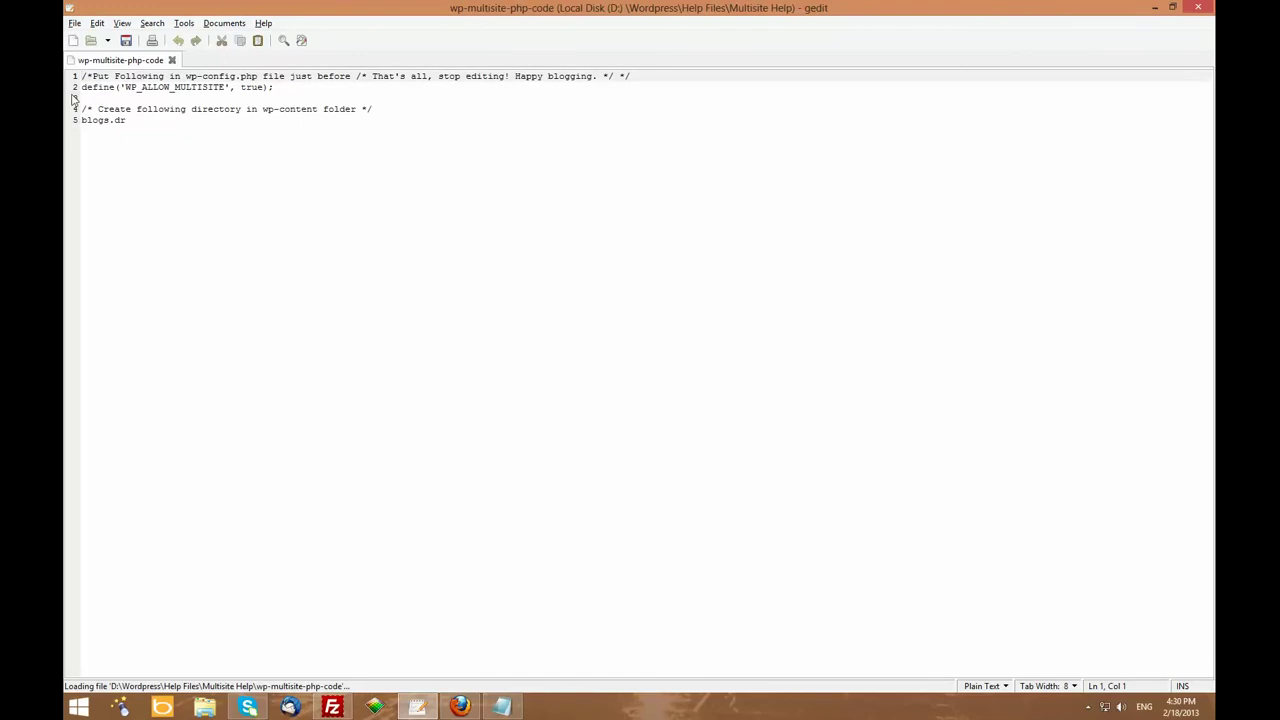
# Step: Copy the define('WP_ALLOW_MULTISITE', true); line
pyautogui.moveTo(80, 87); pyautogui.dragTo(274, 87)
pyautogui.rightClick(245, 86)
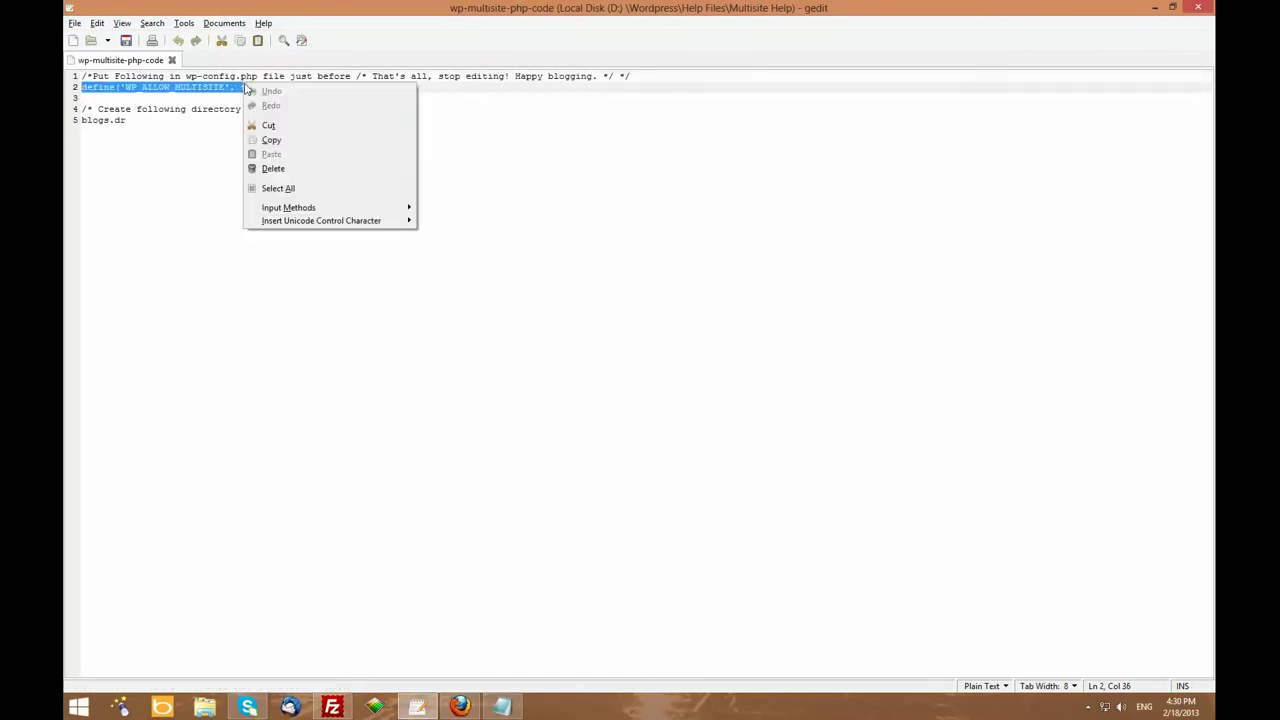
pyautogui.click(289, 140)
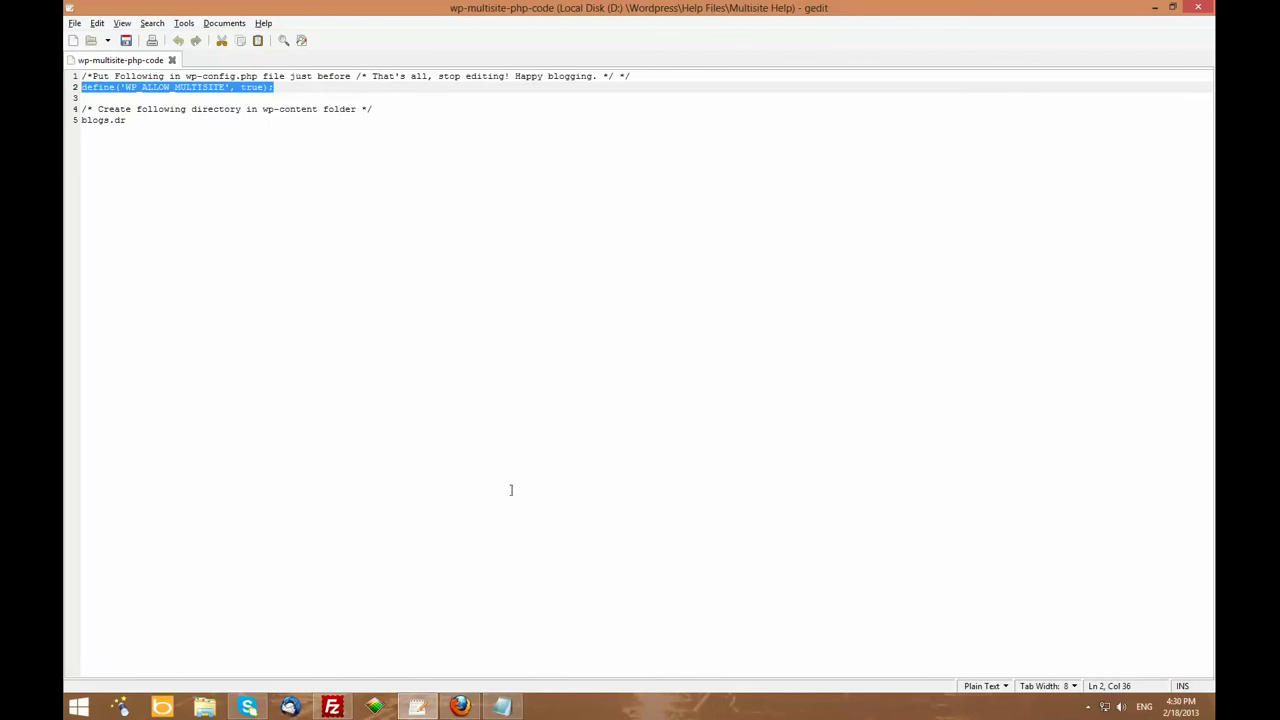
# Step: Paste define('WP_ALLOW_MULTISITE', true); below WP_DEBUG, save wp-config.php and upload it to the server
pyautogui.click(332, 707)
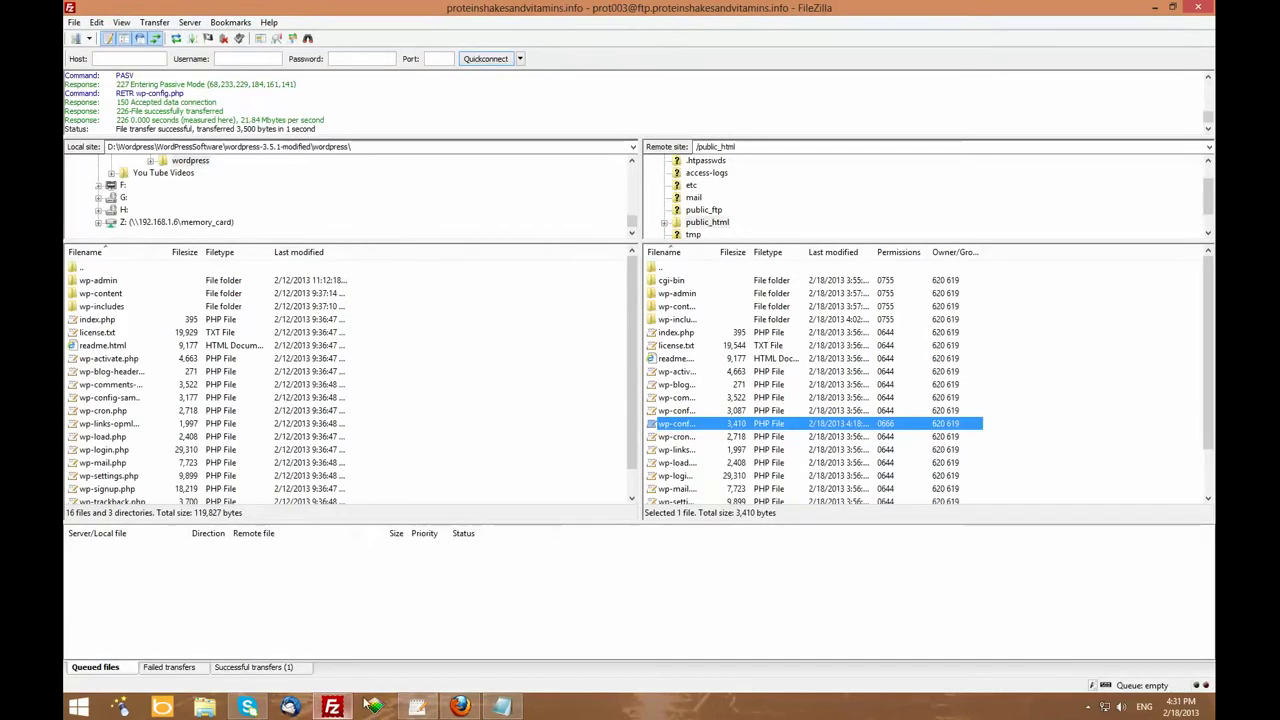
pyautogui.click(501, 707)
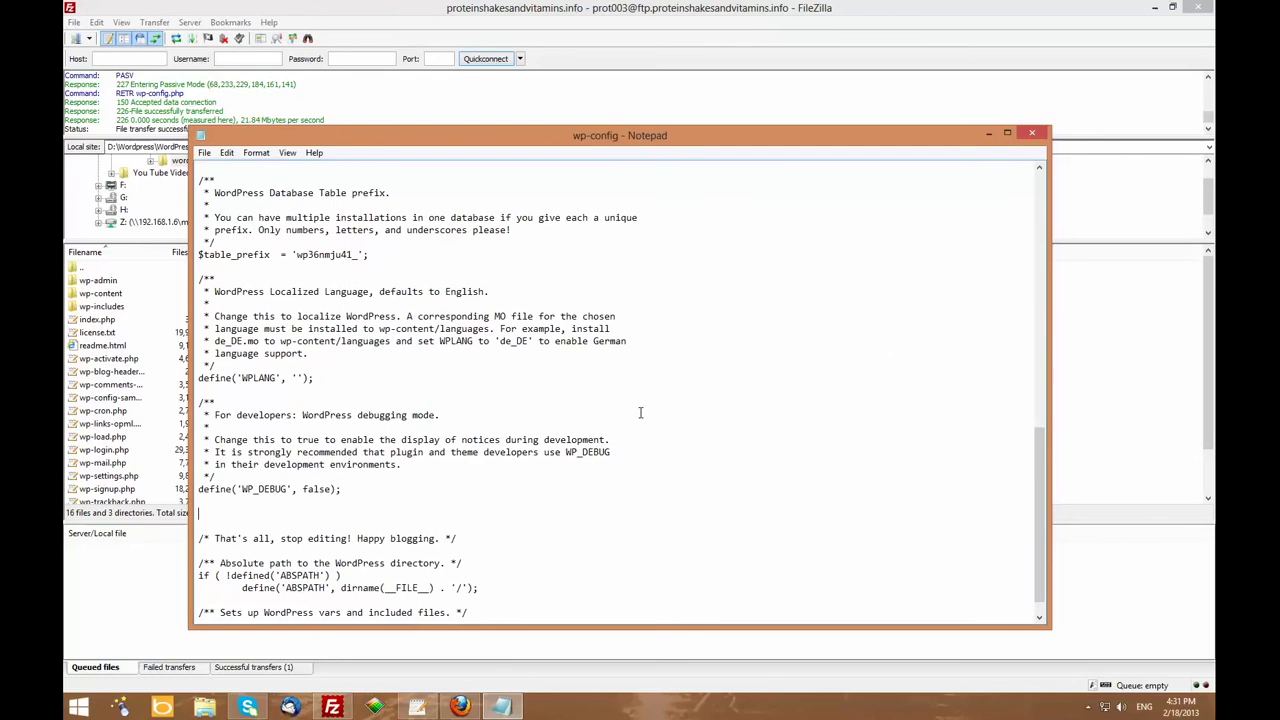
pyautogui.hotkey('ctrl', 'v')
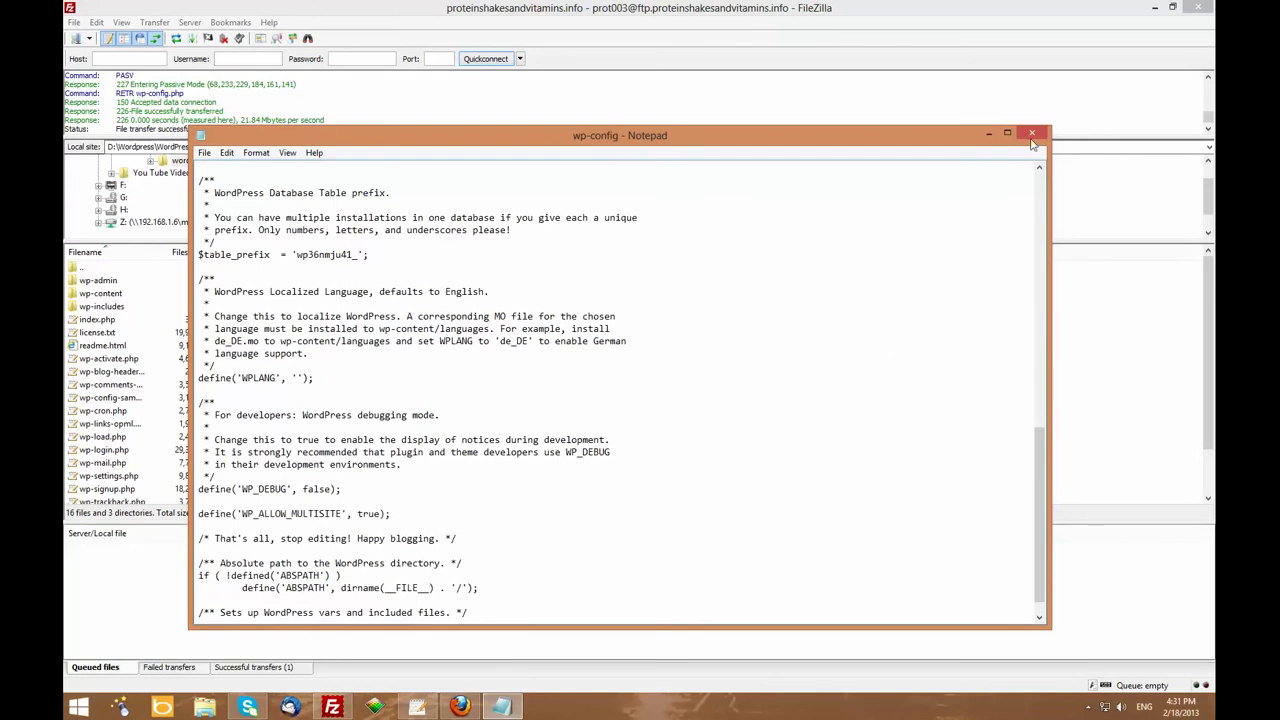
pyautogui.click(1031, 134)
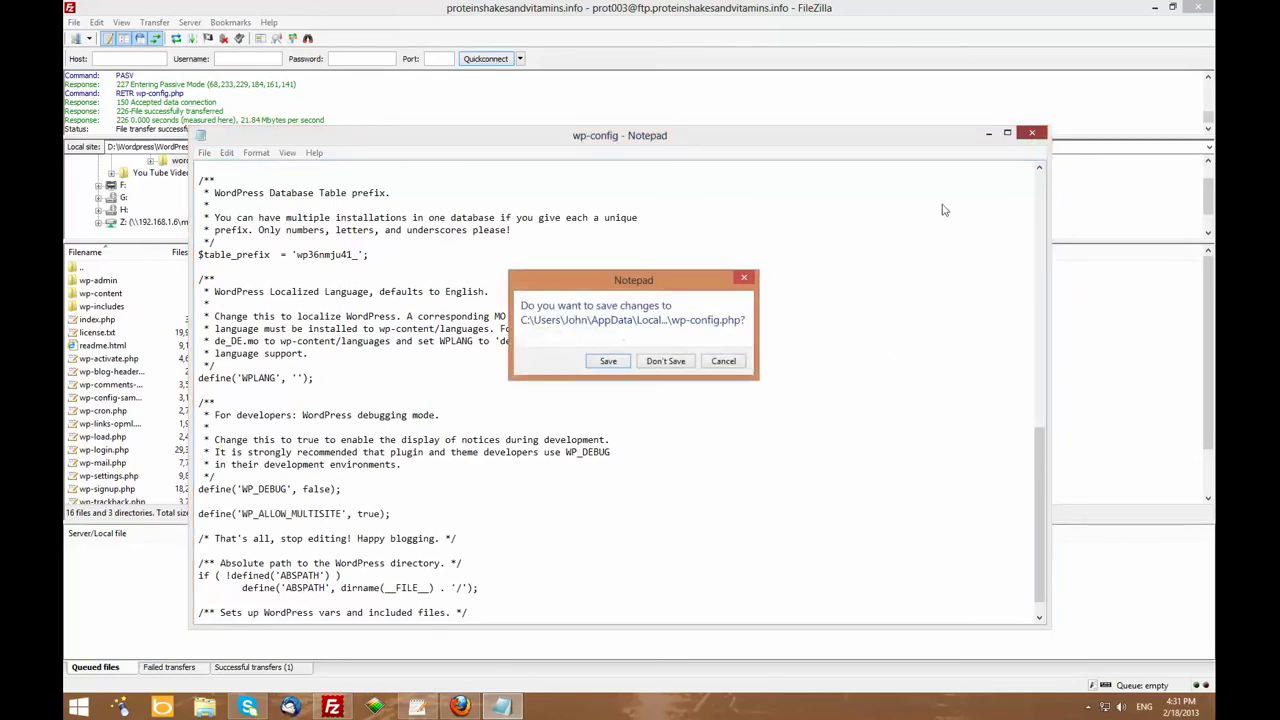
pyautogui.click(608, 362)
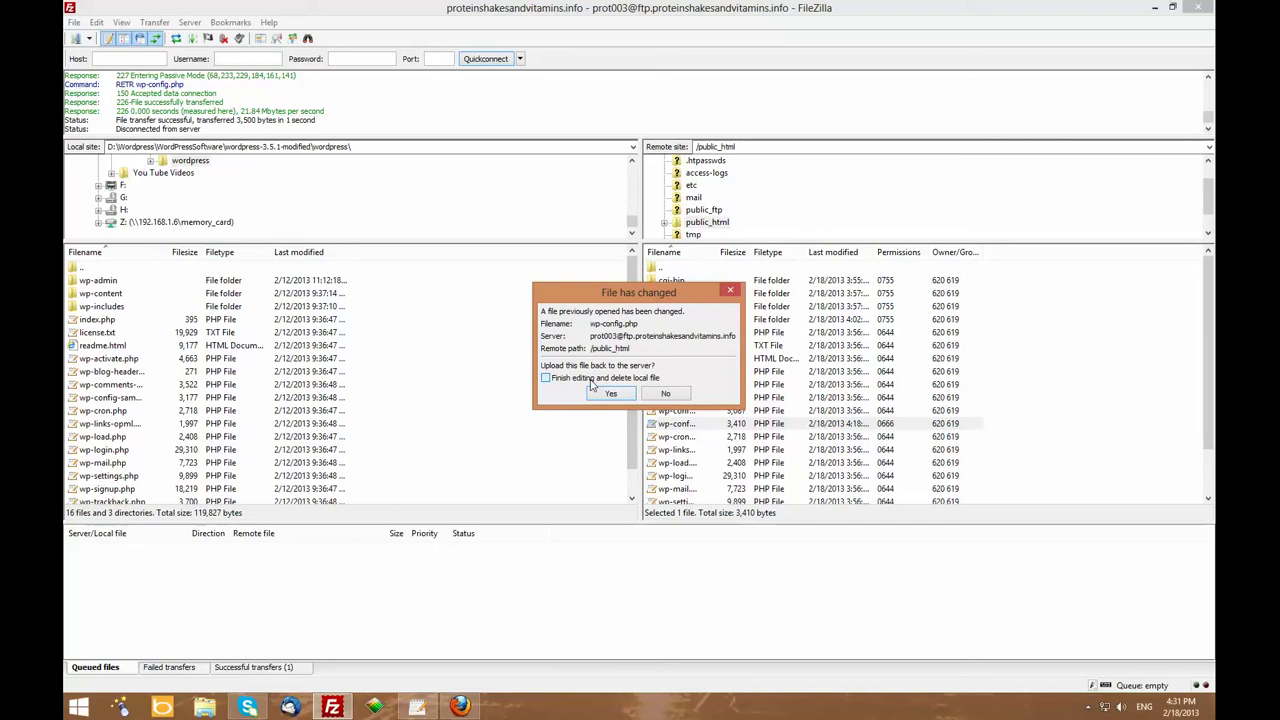
pyautogui.click(608, 393)
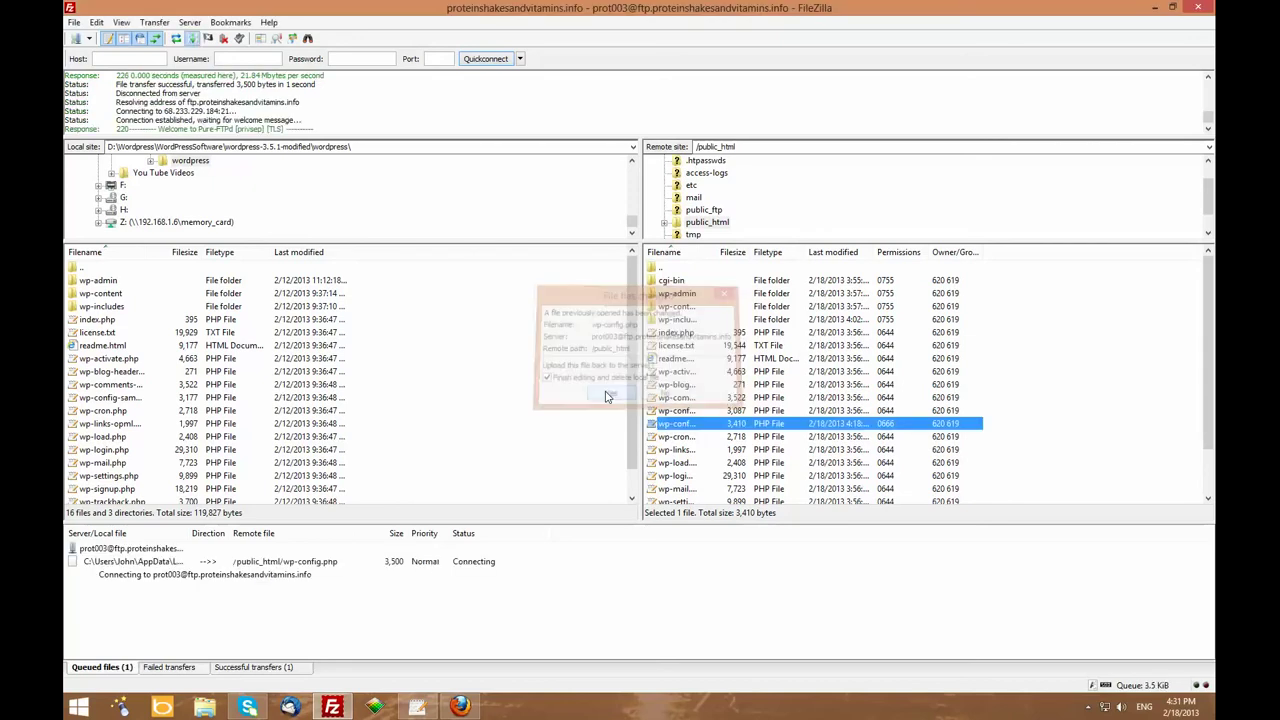
# Step: Load proteinshakesandvitamins.info in Firefox after shrinking the FileZilla window
pyautogui.click(459, 707)
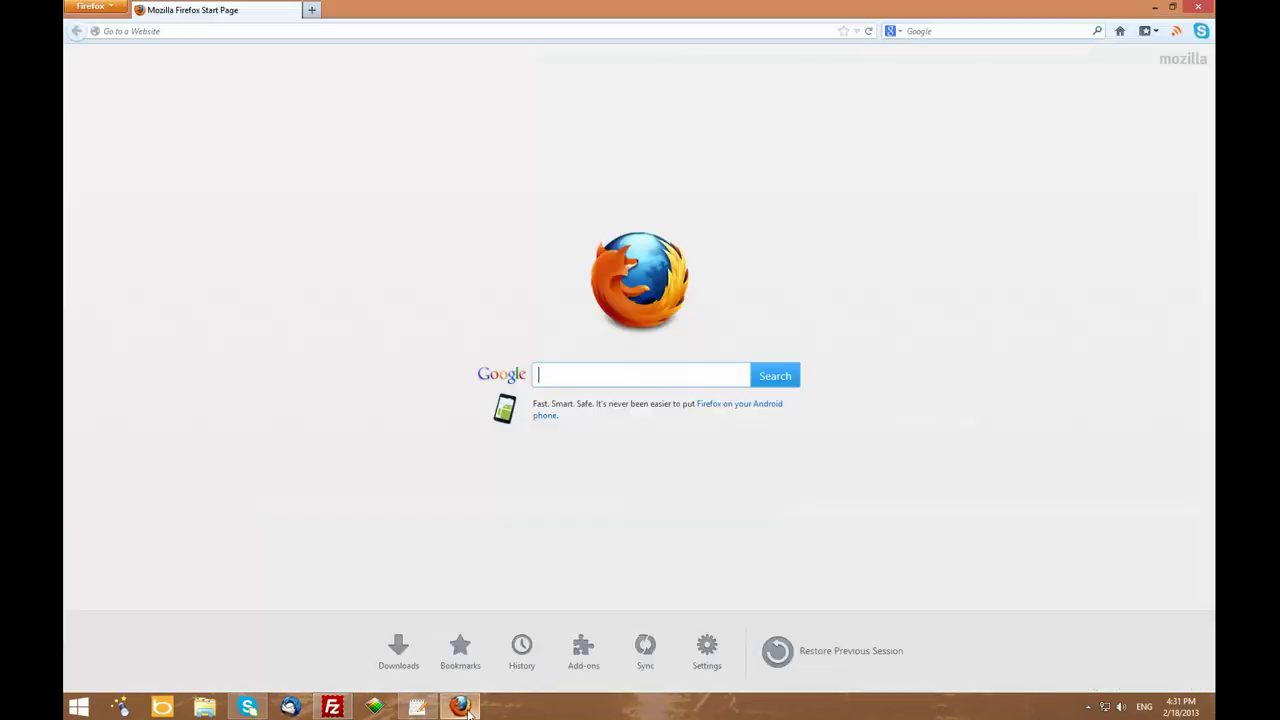
pyautogui.click(585, 31)
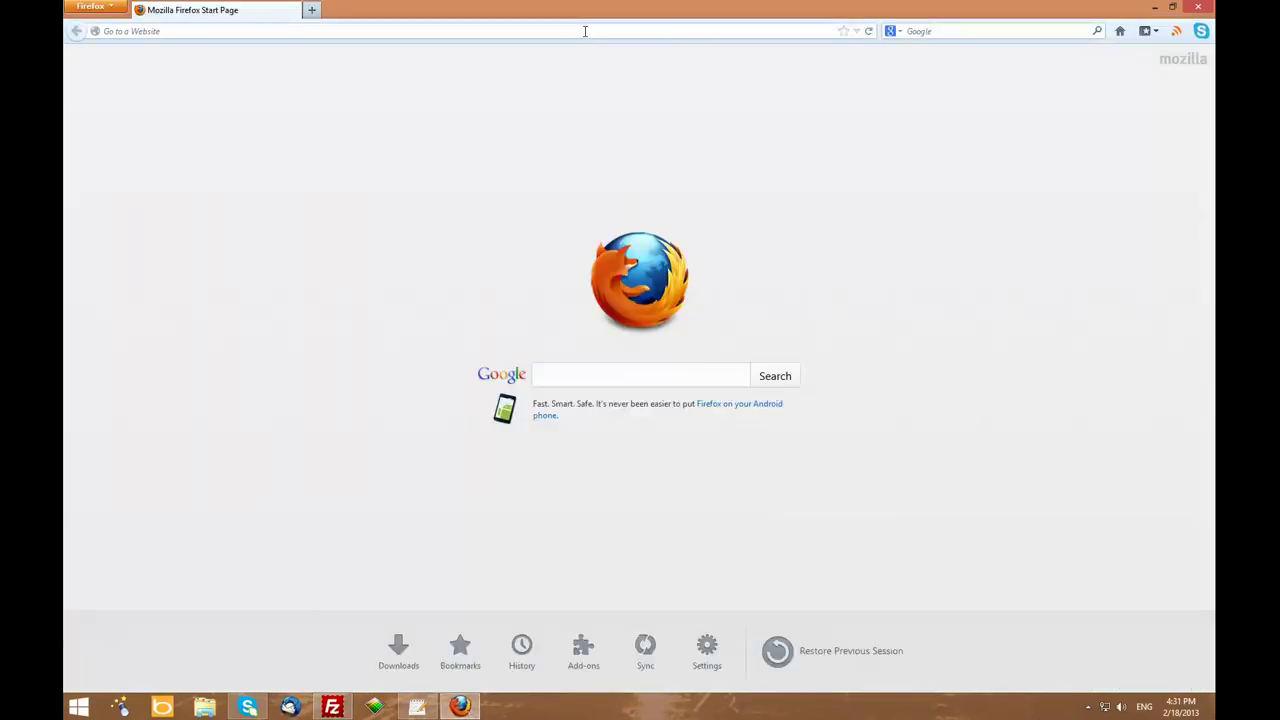
pyautogui.write('prote')
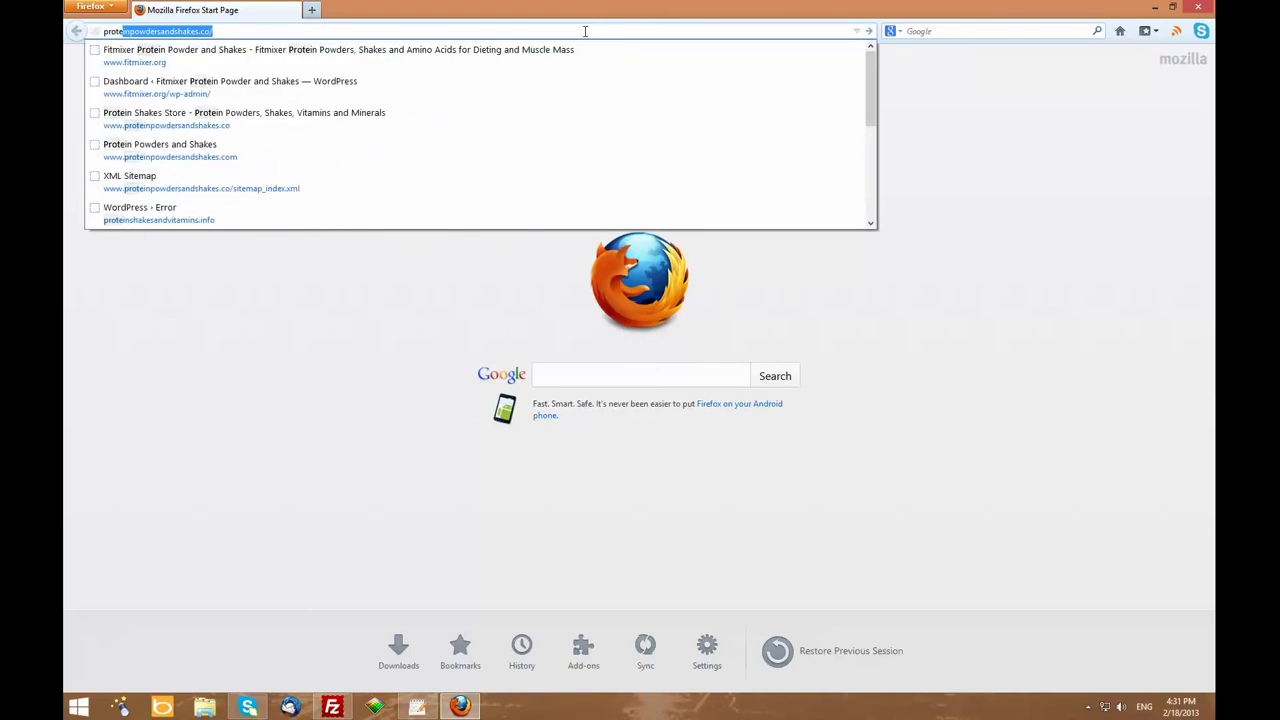
pyautogui.press('BackSpace')
pyautogui.press('BackSpace')
pyautogui.press('BackSpace')
pyautogui.press('BackSpace')
pyautogui.press('BackSpace')
pyautogui.press('BackSpace')
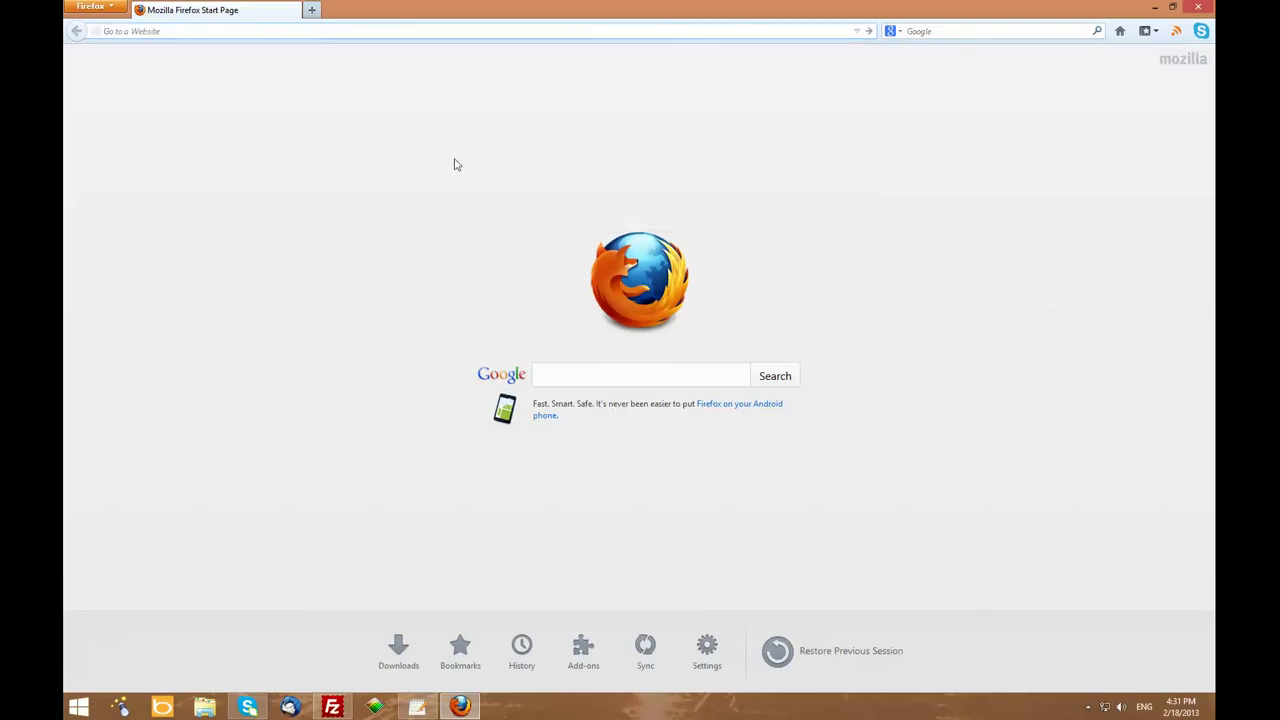
pyautogui.click(332, 707)
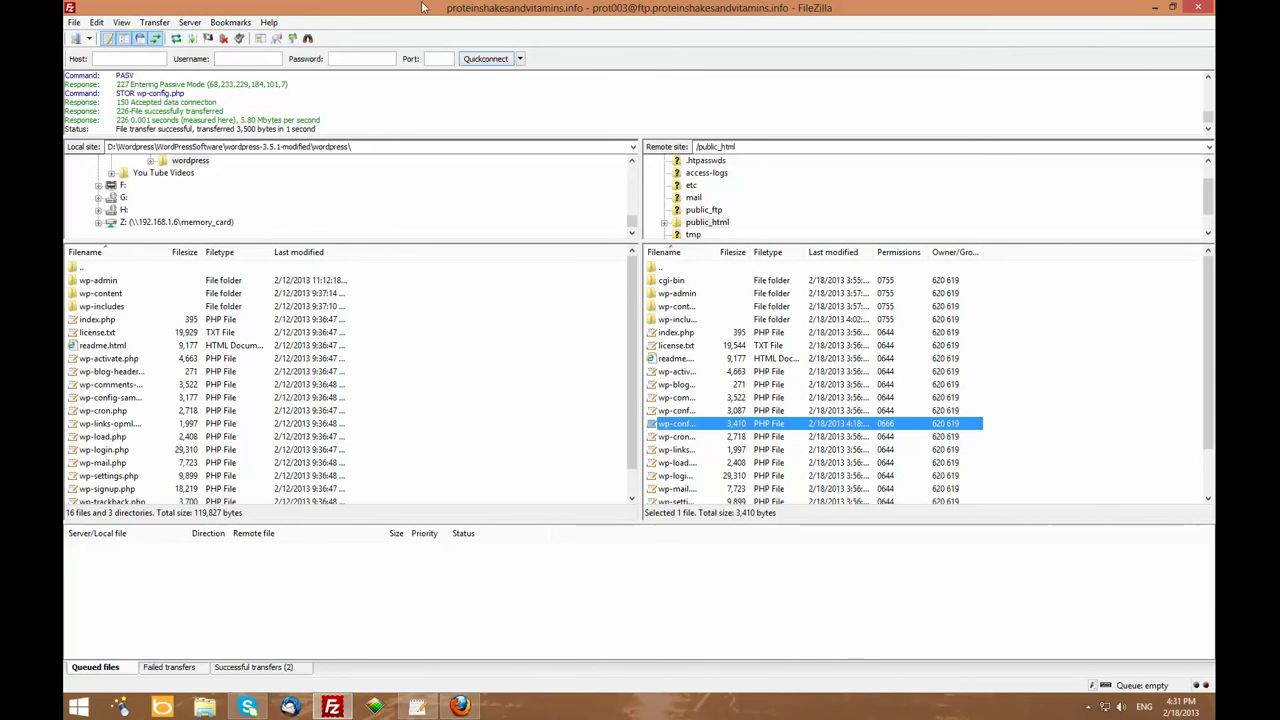
pyautogui.moveTo(448, 10); pyautogui.dragTo(610, 145)
pyautogui.click(445, 32)
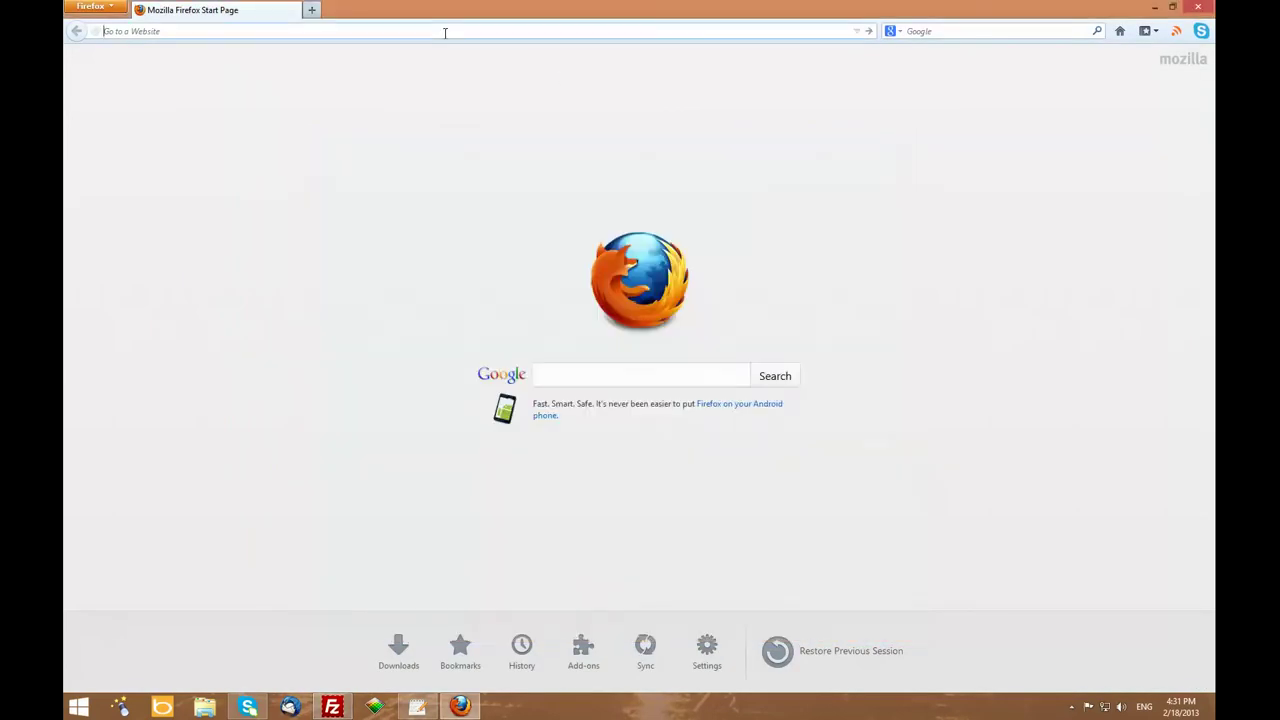
pyautogui.write('prot')
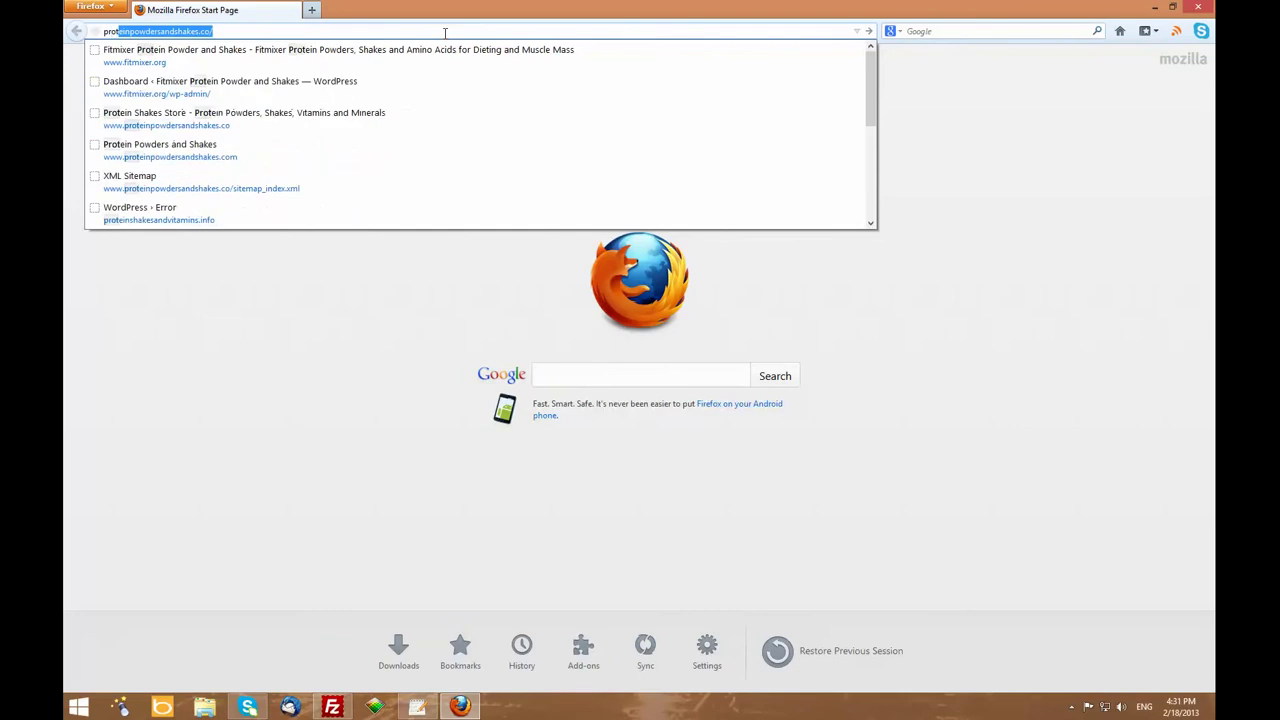
pyautogui.write('einshake')
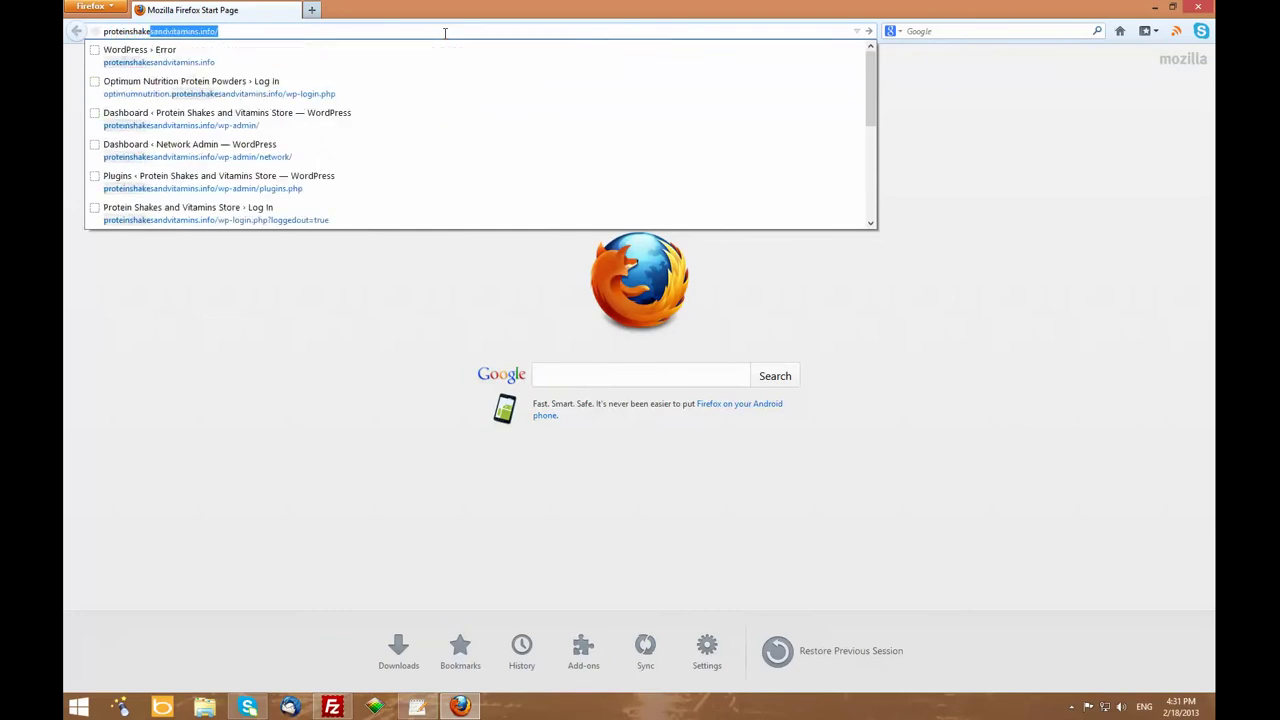
pyautogui.press('Return')
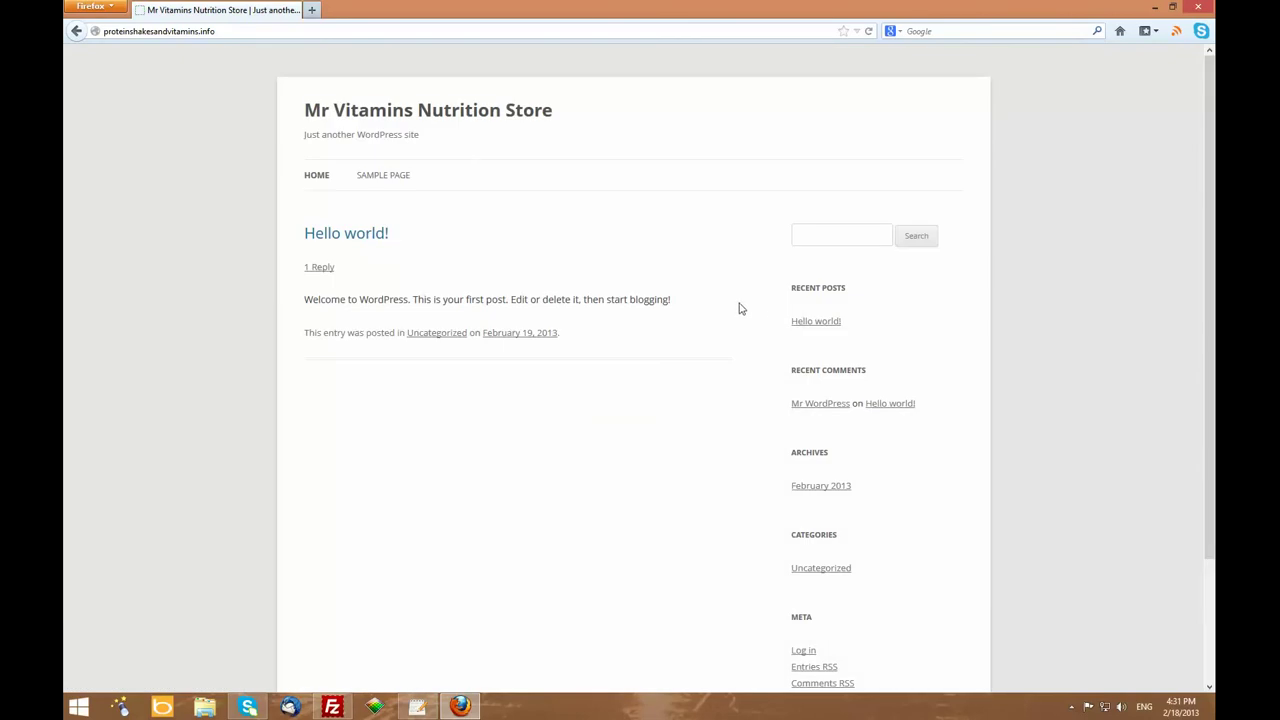
# Step: Go to /wp-login.php and sign in with the admin username and password
pyautogui.click(399, 32)
pyautogui.click(399, 32)
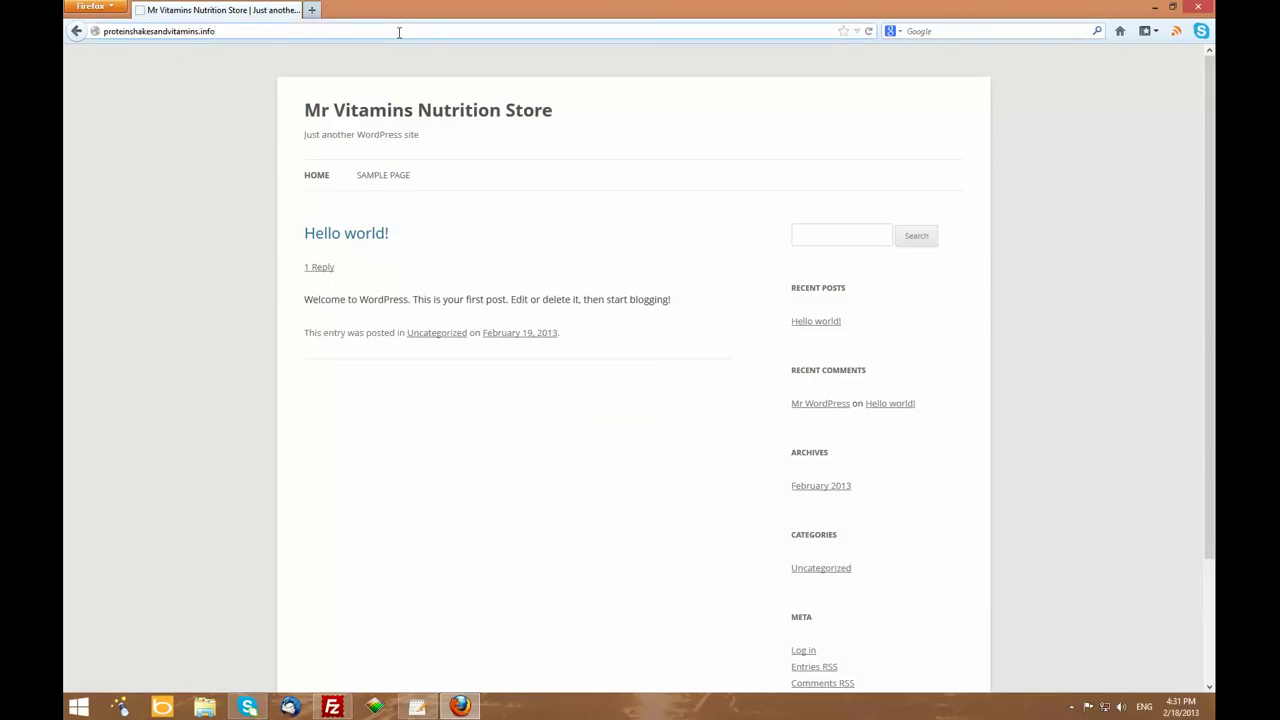
pyautogui.write('/')
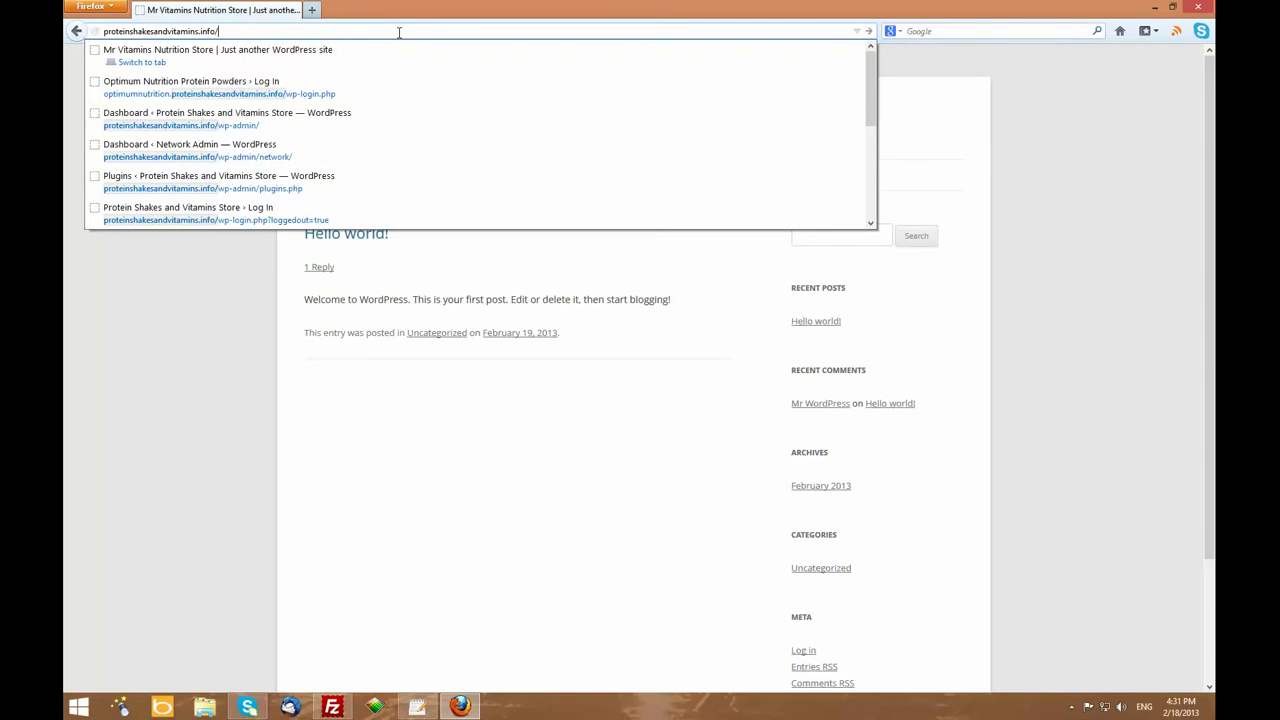
pyautogui.write('wp-l')
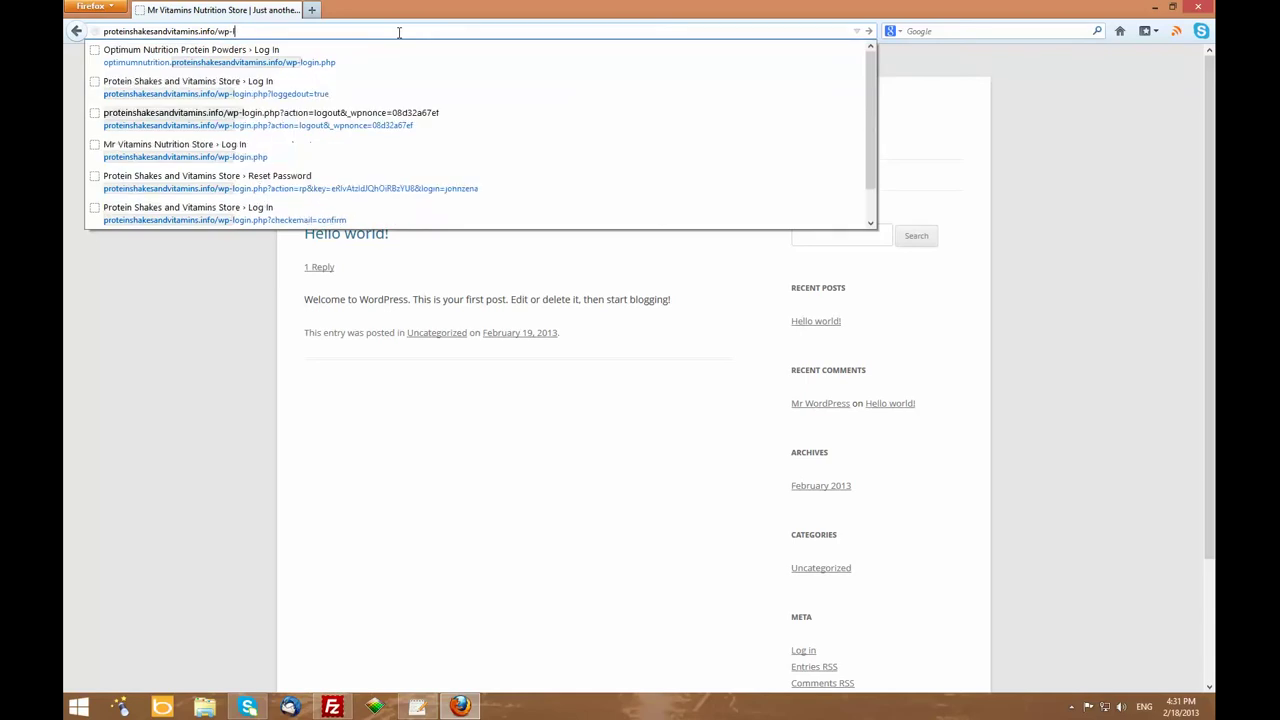
pyautogui.write('ogin.php')
pyautogui.press('Return')
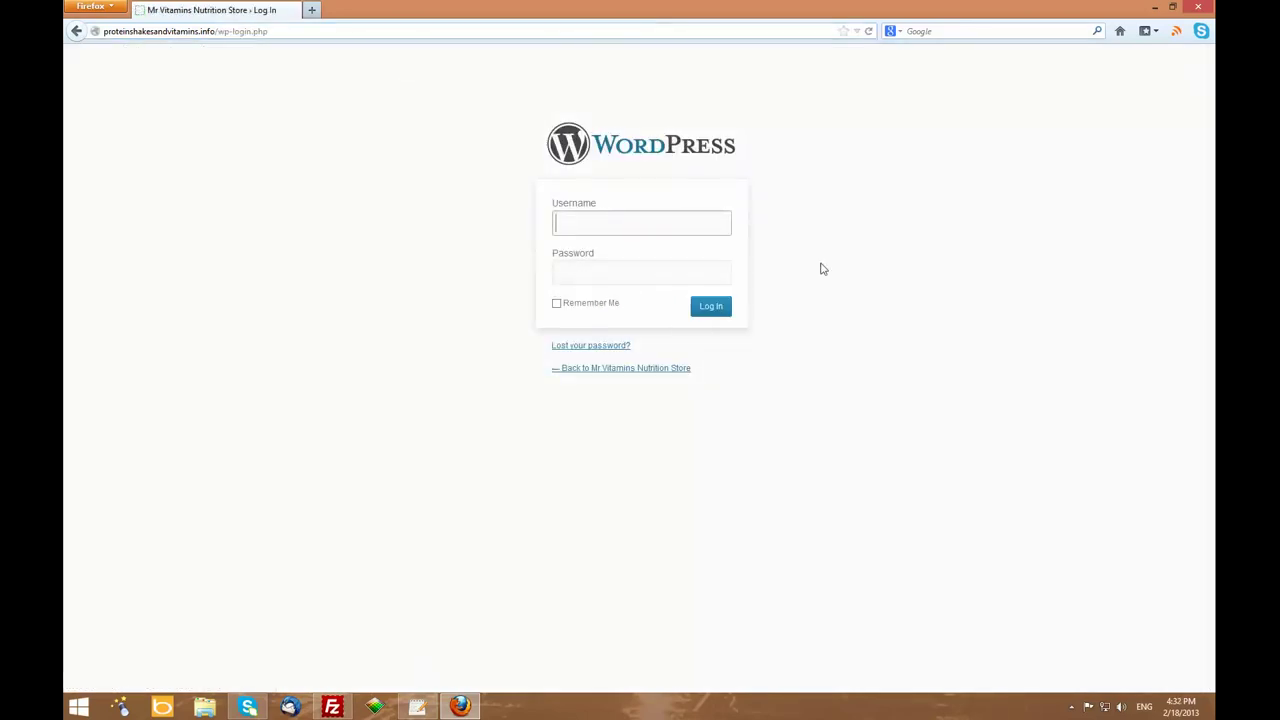
pyautogui.write('johnzena')
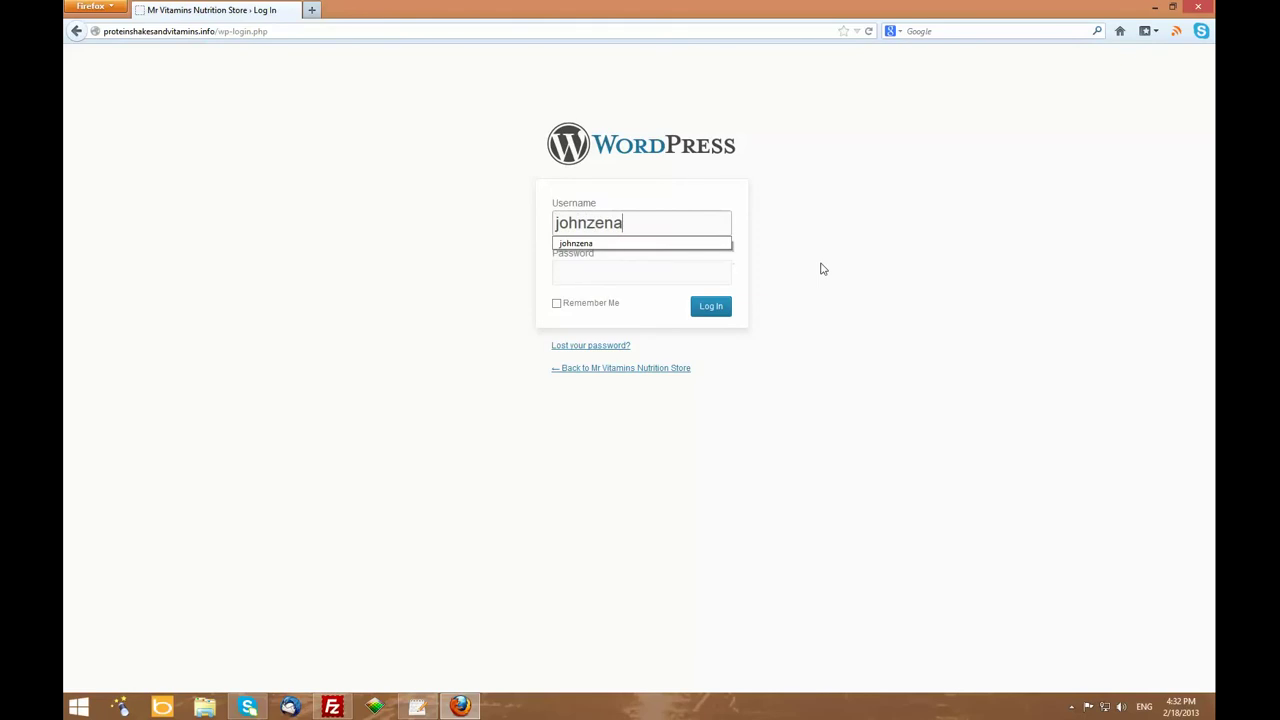
pyautogui.press('Tab')
pyautogui.write('*********')
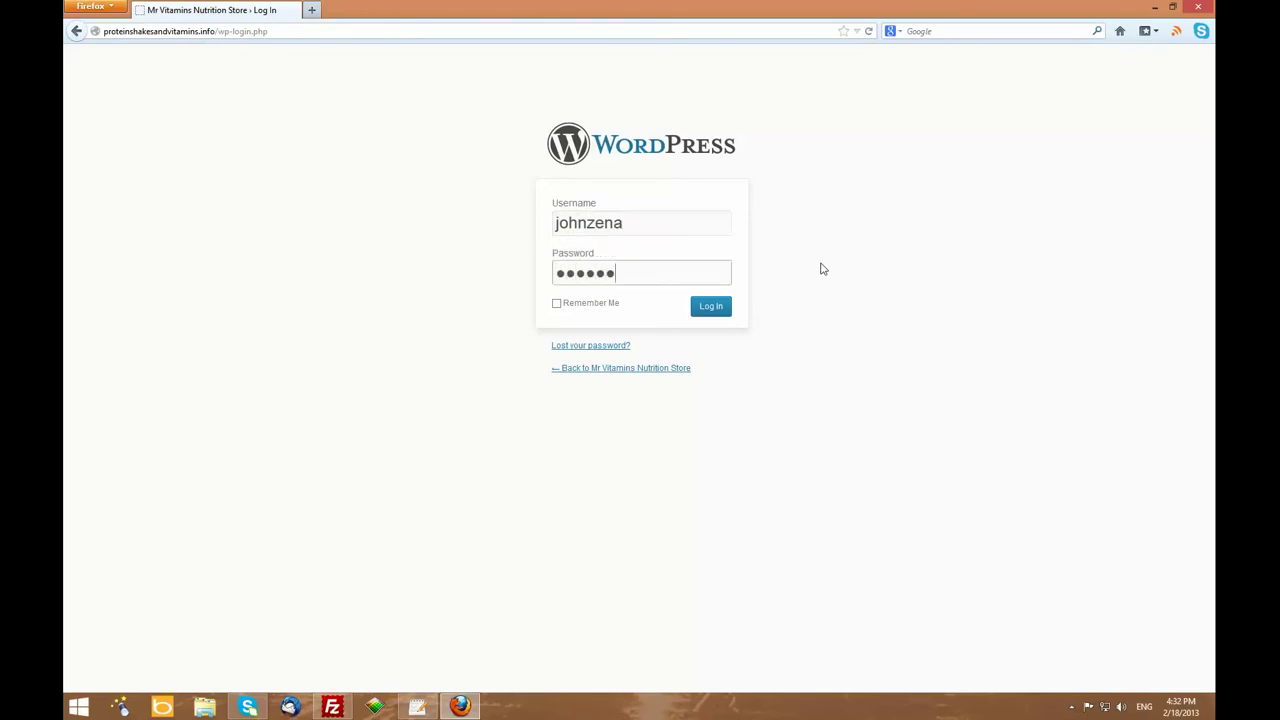
pyautogui.write('**********')
pyautogui.press('Return')
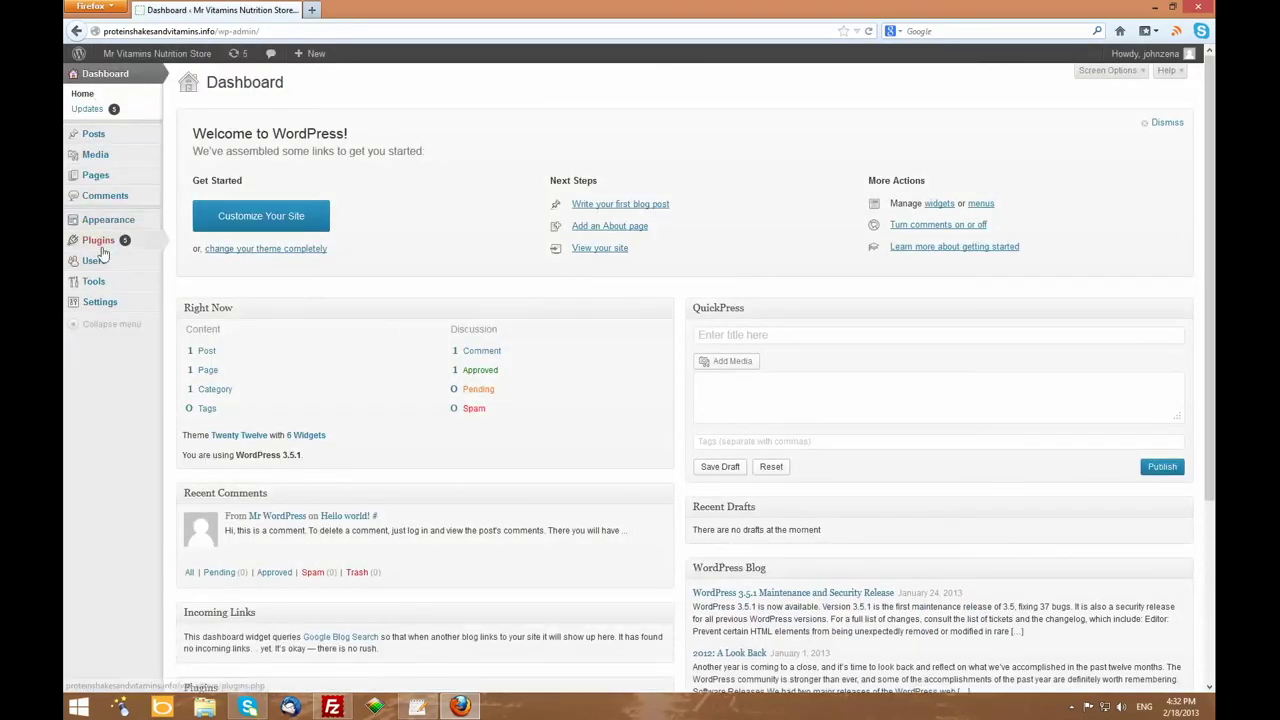
# Step: Open Tools > Network Setup and choose Sub-domains for the network's site addresses
pyautogui.moveTo(101, 241)
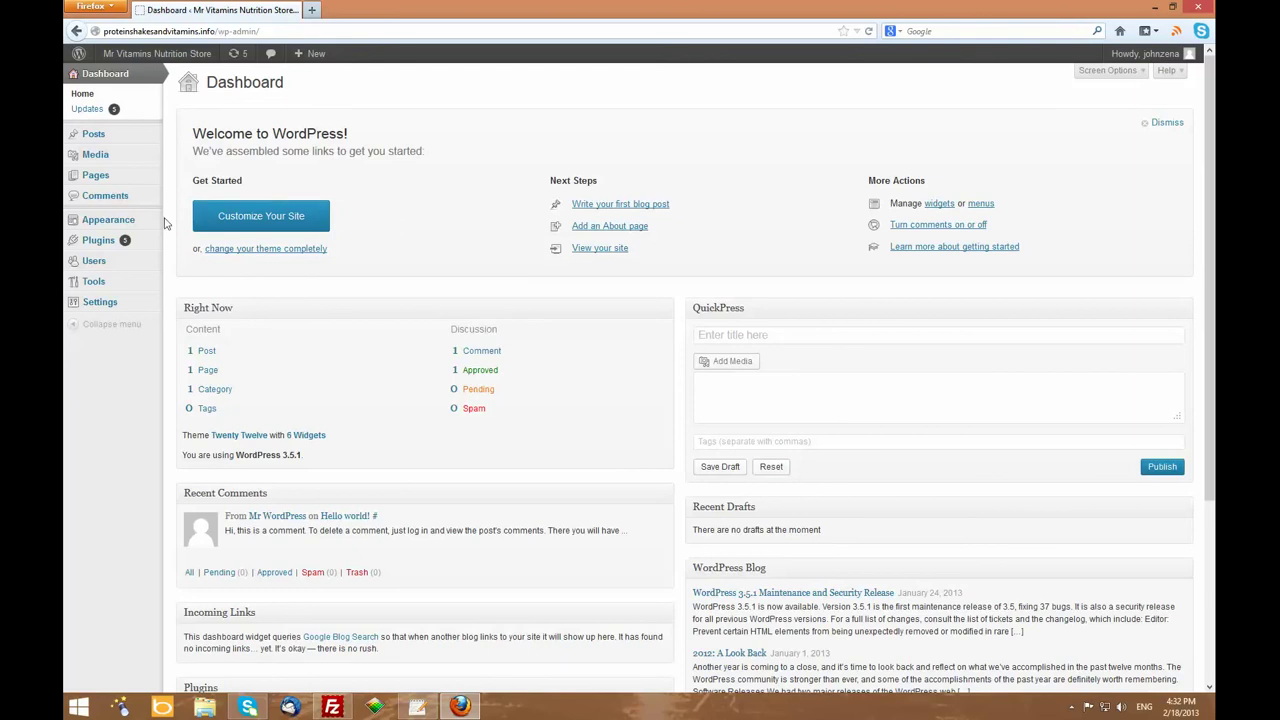
pyautogui.moveTo(94, 281)
pyautogui.click(203, 328)
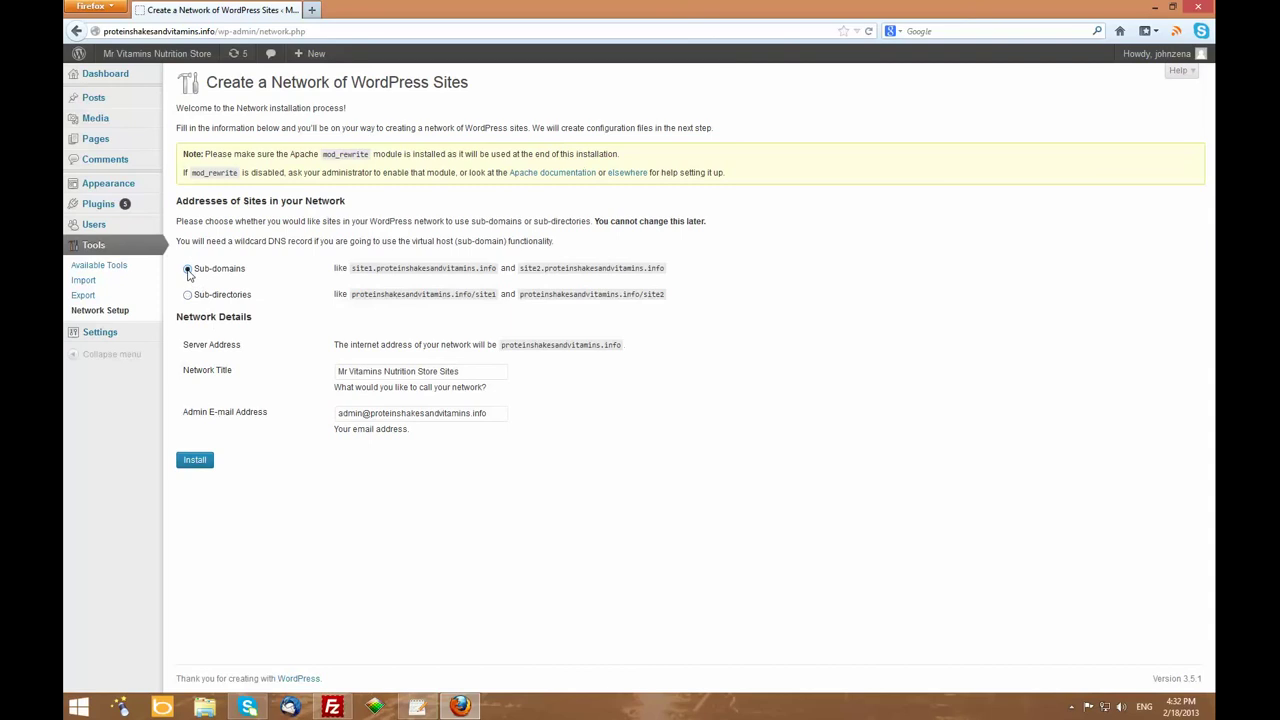
pyautogui.click(189, 462)
# Step: Load proteinshakesandvitamins.info/cpanel in a new Firefox tab
pyautogui.click(311, 10)
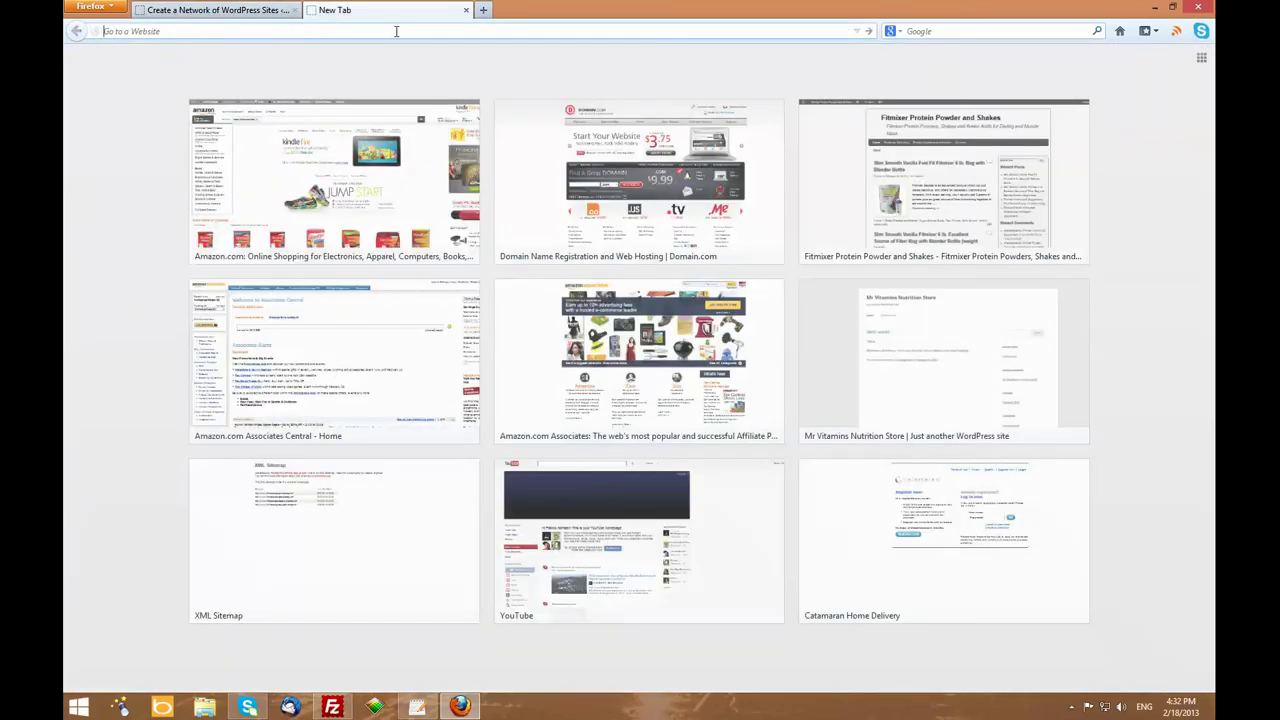
pyautogui.write('proteinshakesandvitamins.info/')
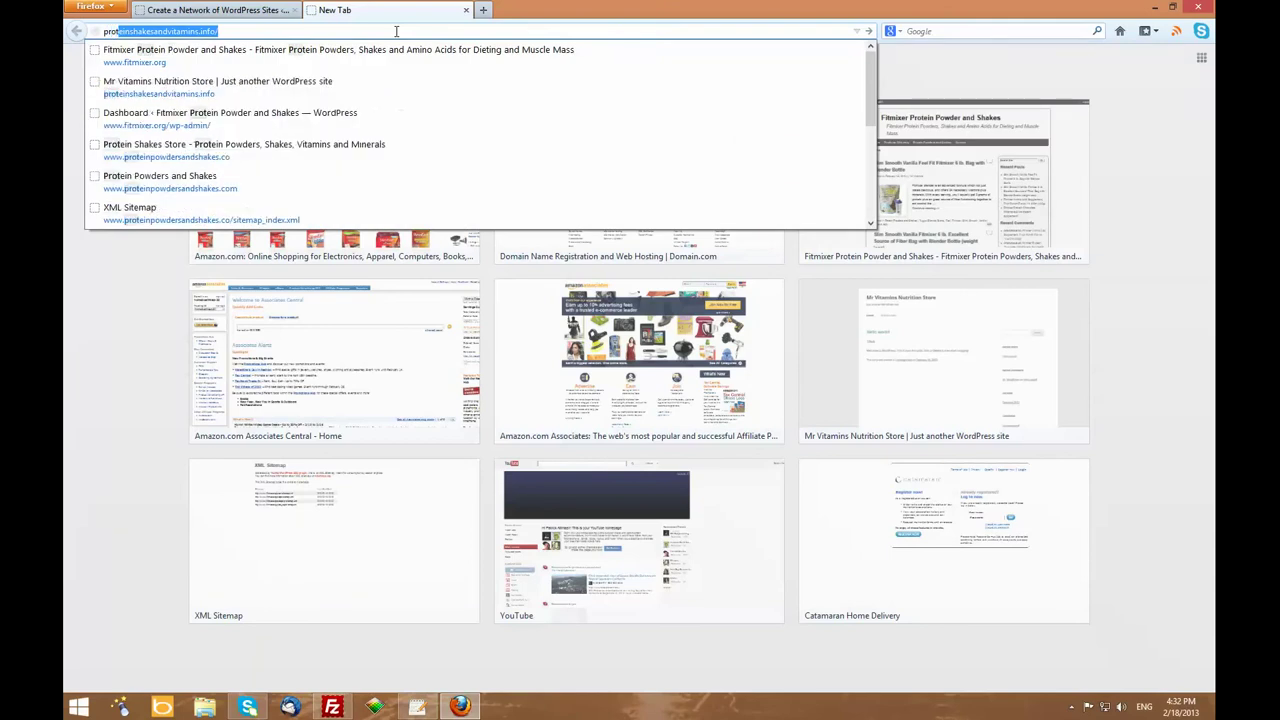
pyautogui.press('Return')
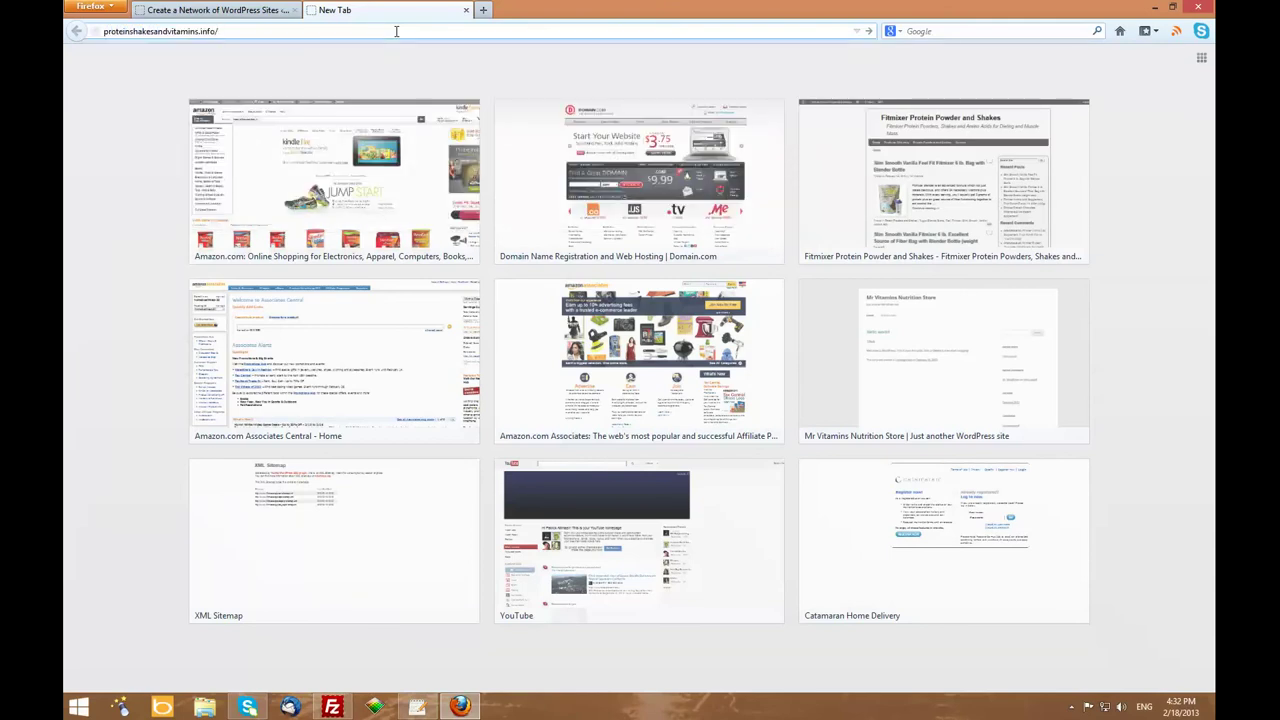
pyautogui.write('cpanel')
pyautogui.press('Return')
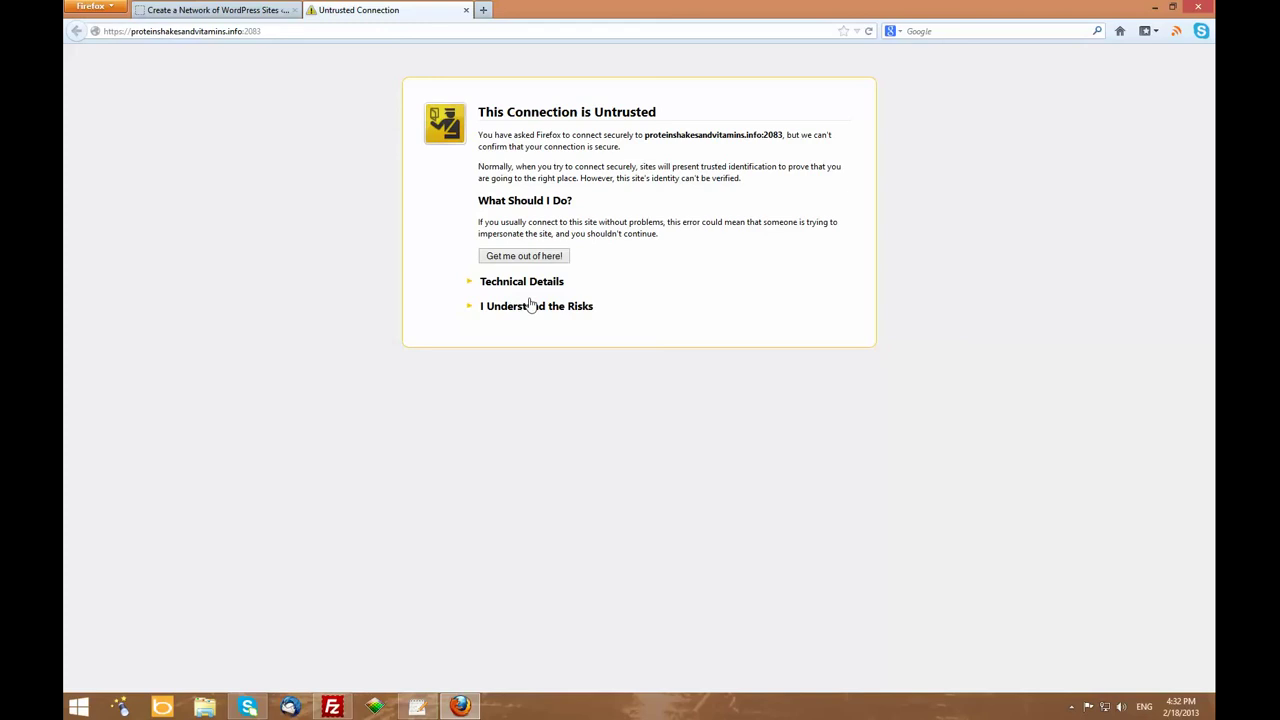
# Step: Add and confirm a security exception for the untrusted certificate to reach cPanel login
pyautogui.click(540, 310)
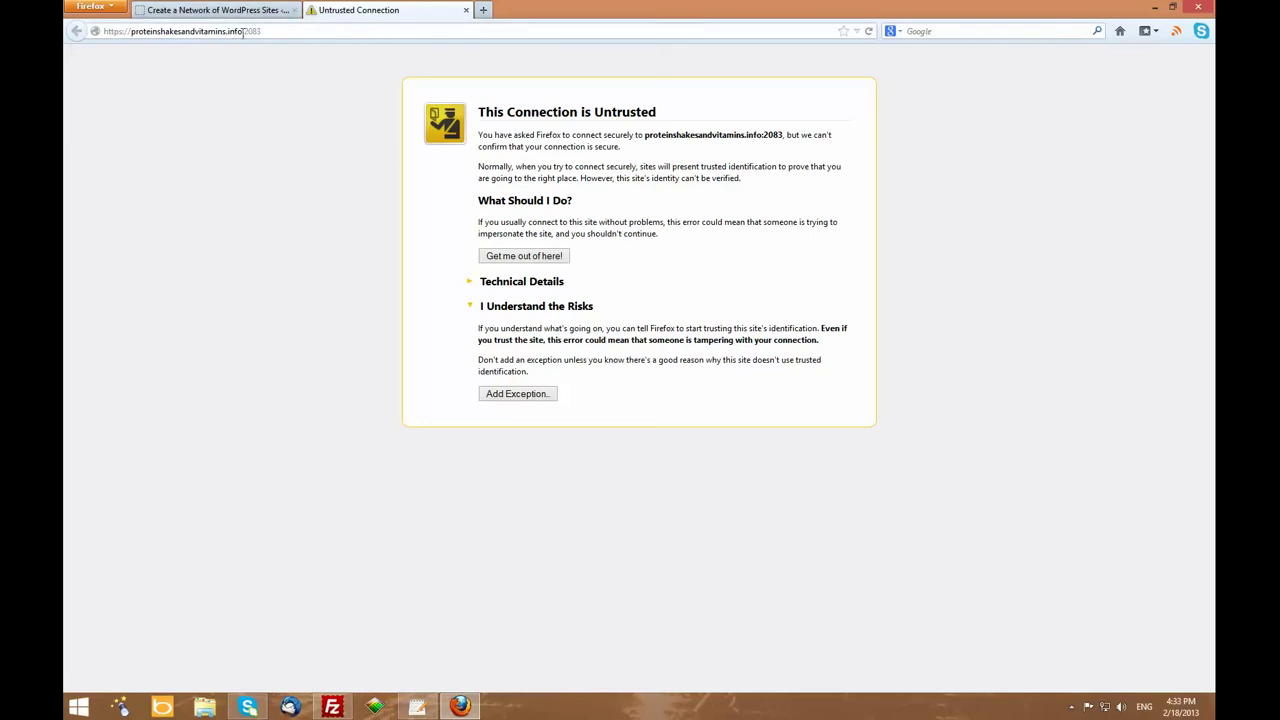
pyautogui.click(534, 393)
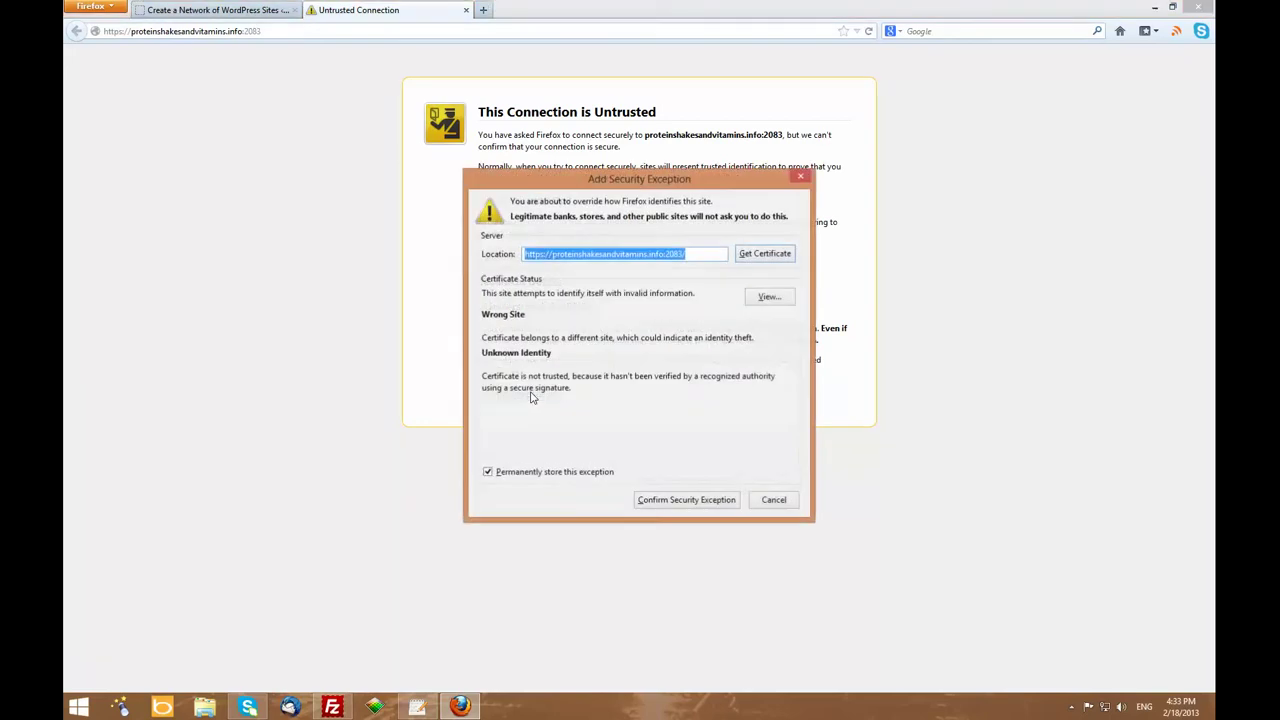
pyautogui.click(665, 500)
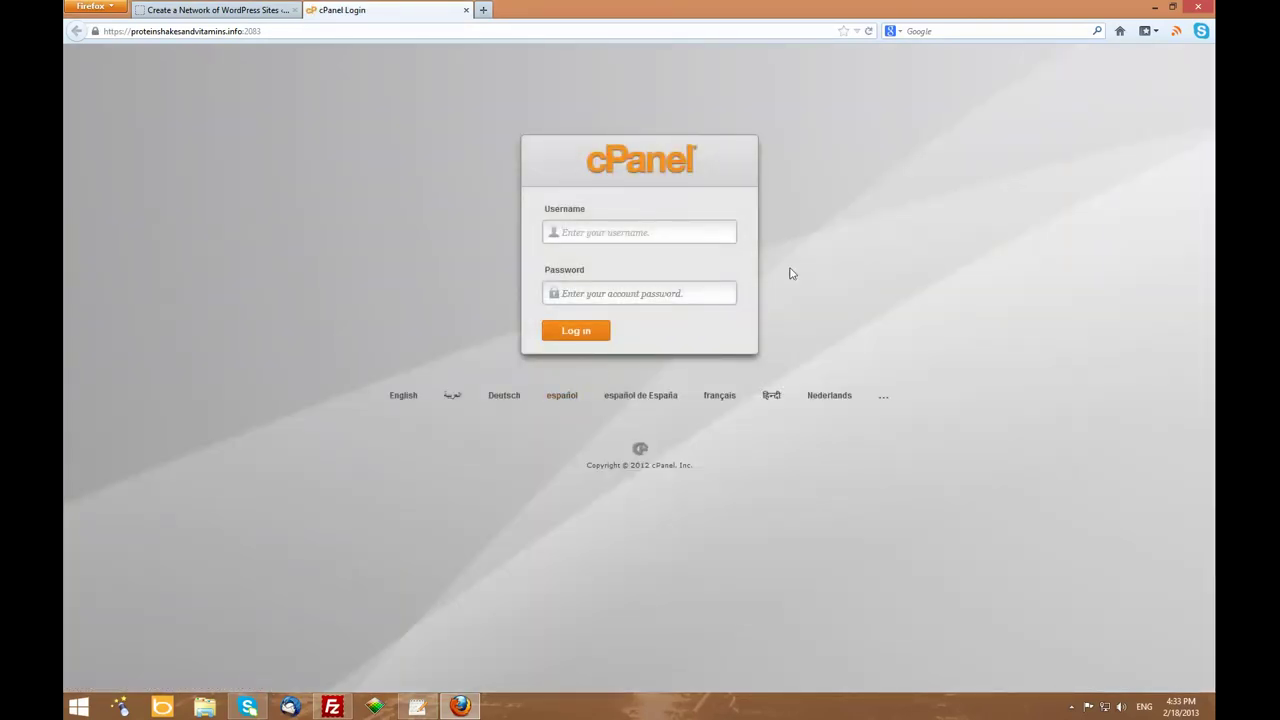
# Step: Log in to cPanel with the suggested username and the account password
pyautogui.write('pro')
pyautogui.press('Down')
pyautogui.press('Tab')
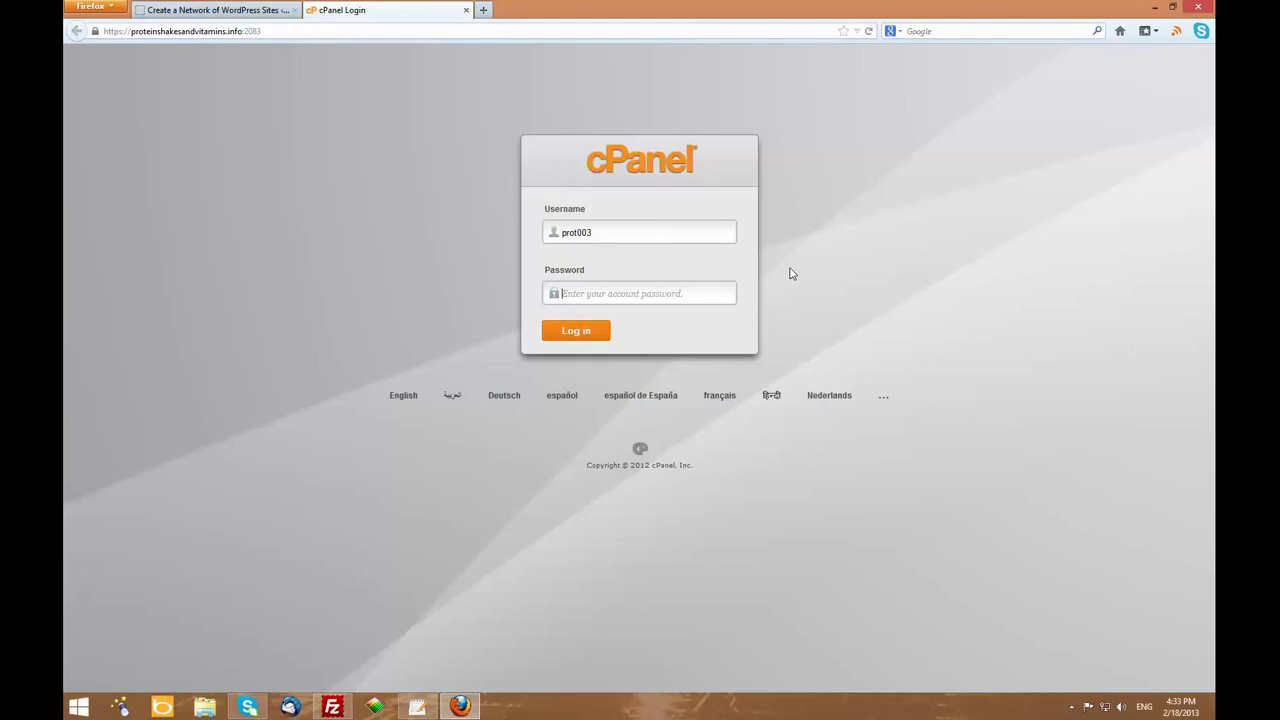
pyautogui.write('••••••••••••••')
pyautogui.press('Return')
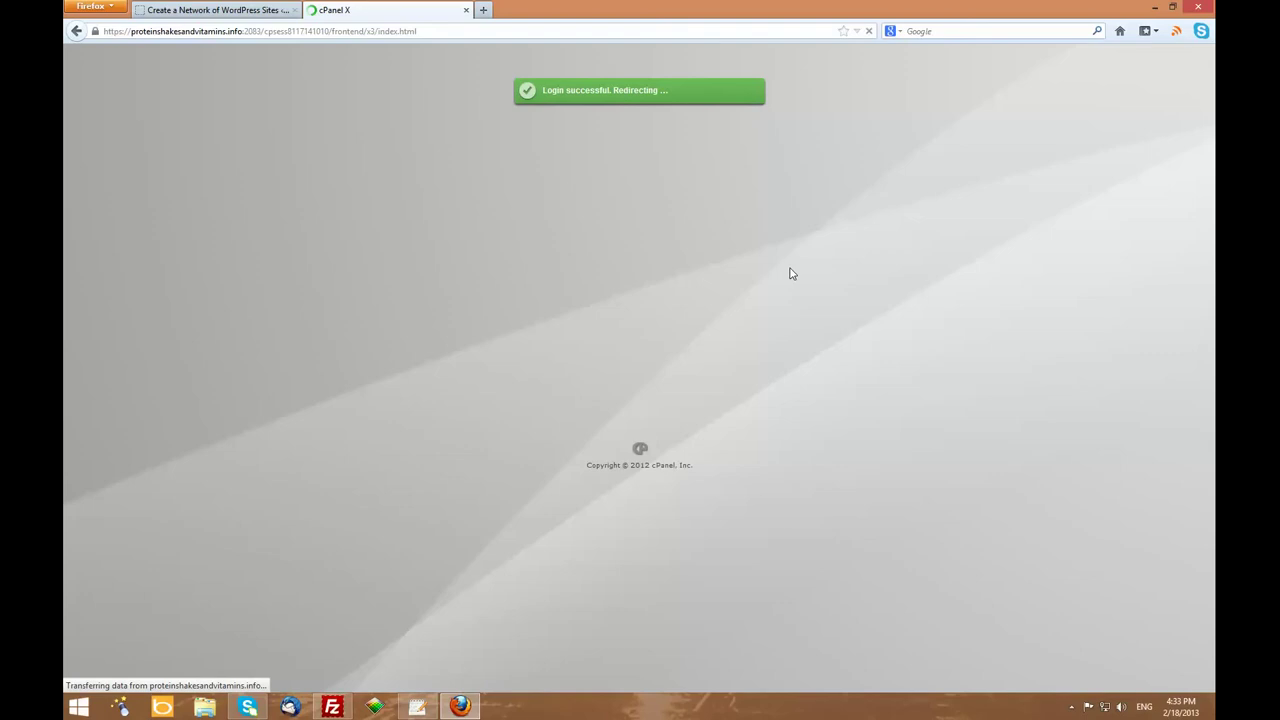
# Step: Create subdomain * with document root public_html, then return to the subdomain list
pyautogui.scroll(-4, 940, 411)
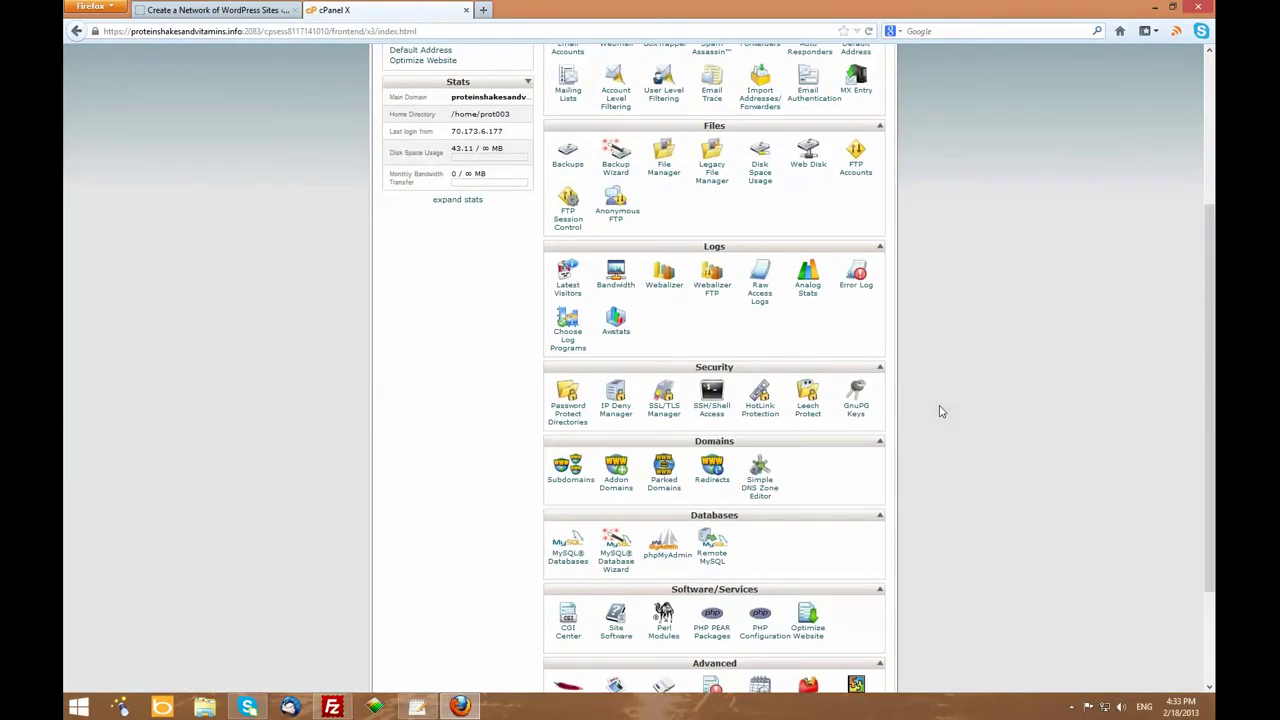
pyautogui.click(567, 482)
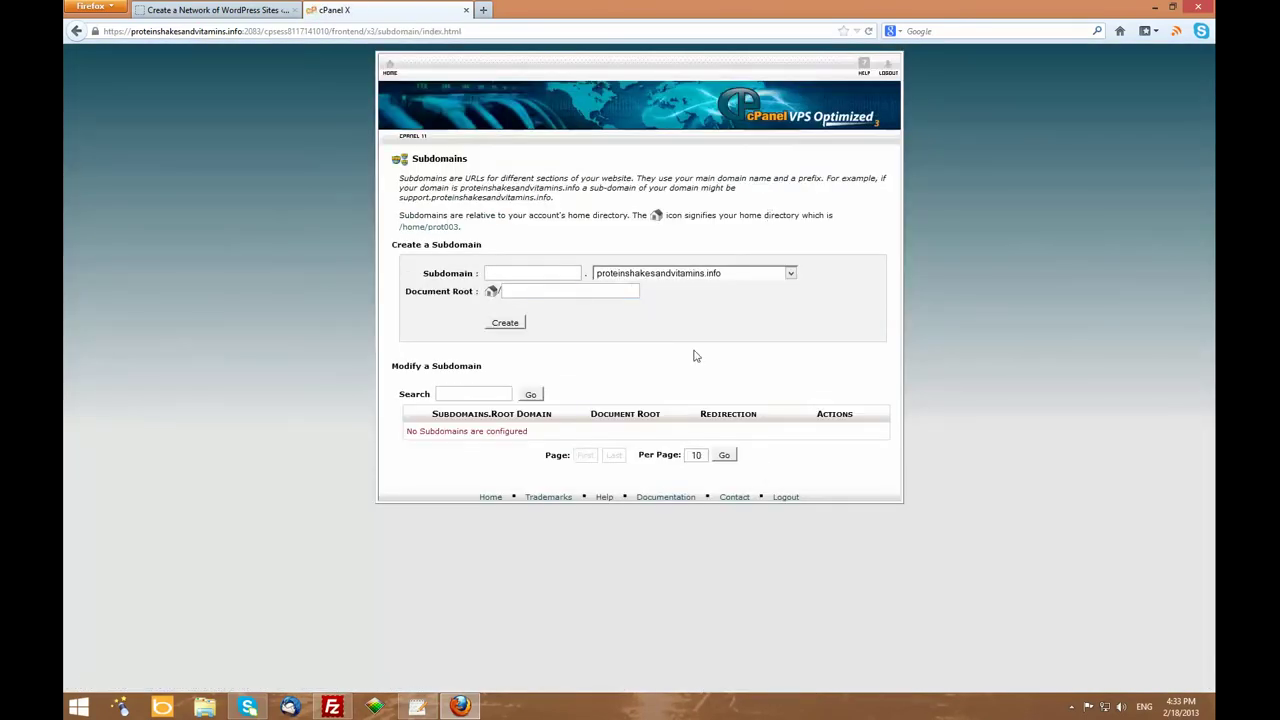
pyautogui.write('*')
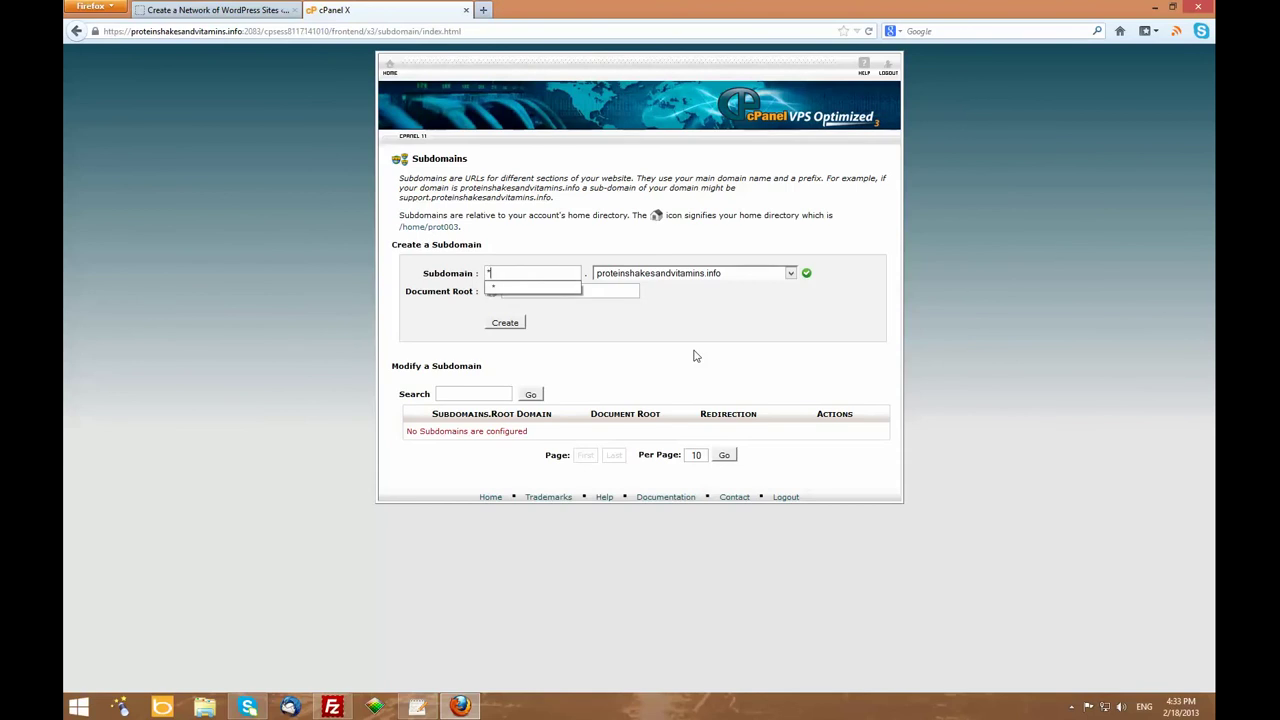
pyautogui.click(698, 322)
pyautogui.click(504, 323)
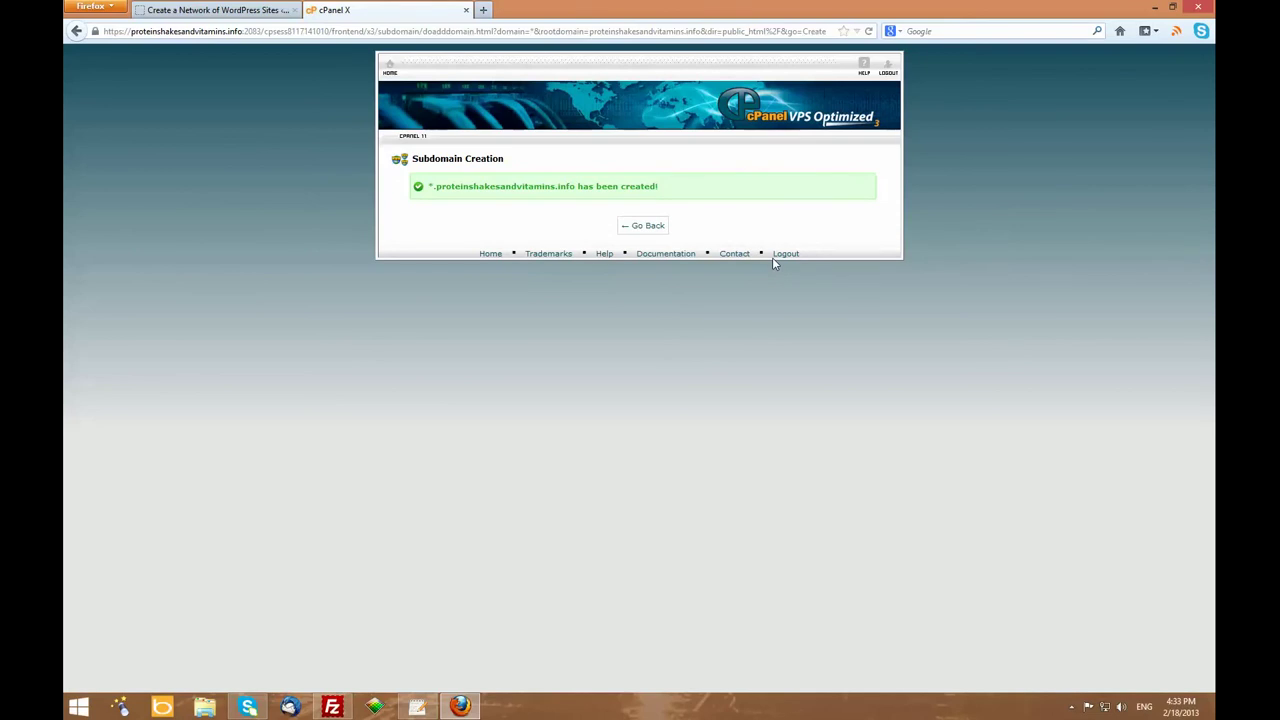
pyautogui.click(645, 225)
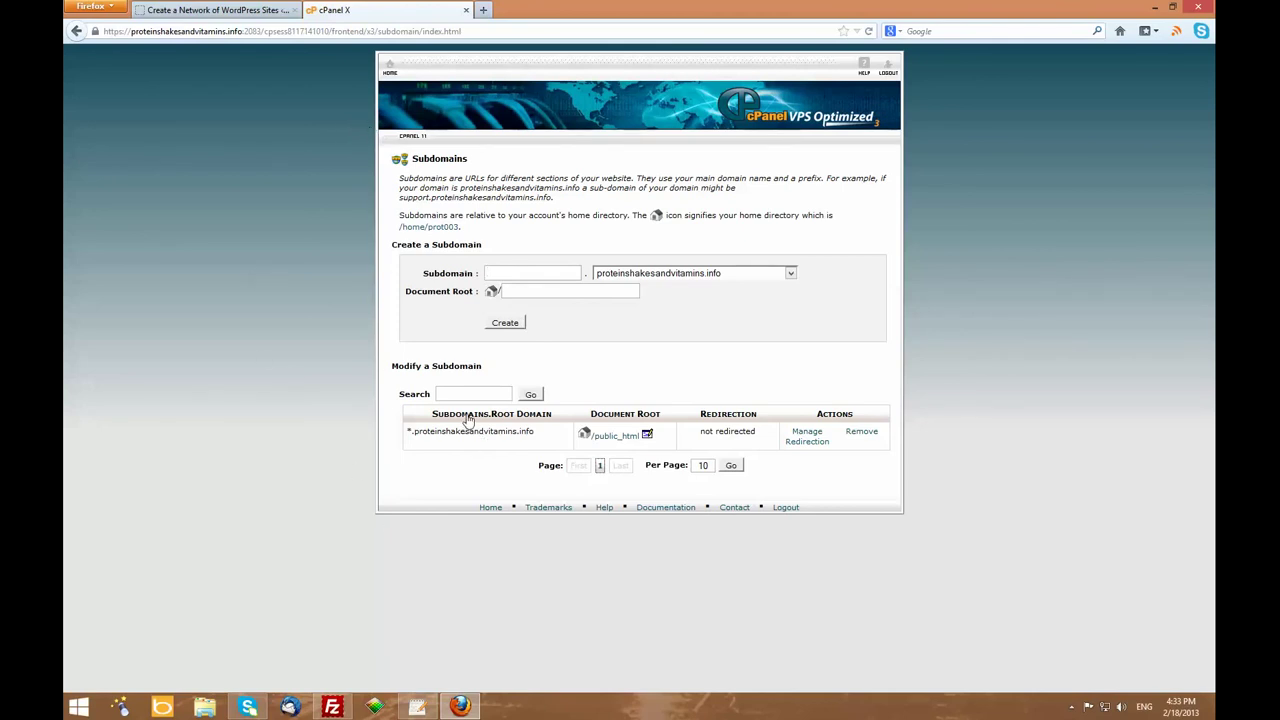
# Step: Set the Network Title to 'Mr Vitamins Nutrition Store' and install the network
pyautogui.click(258, 12)
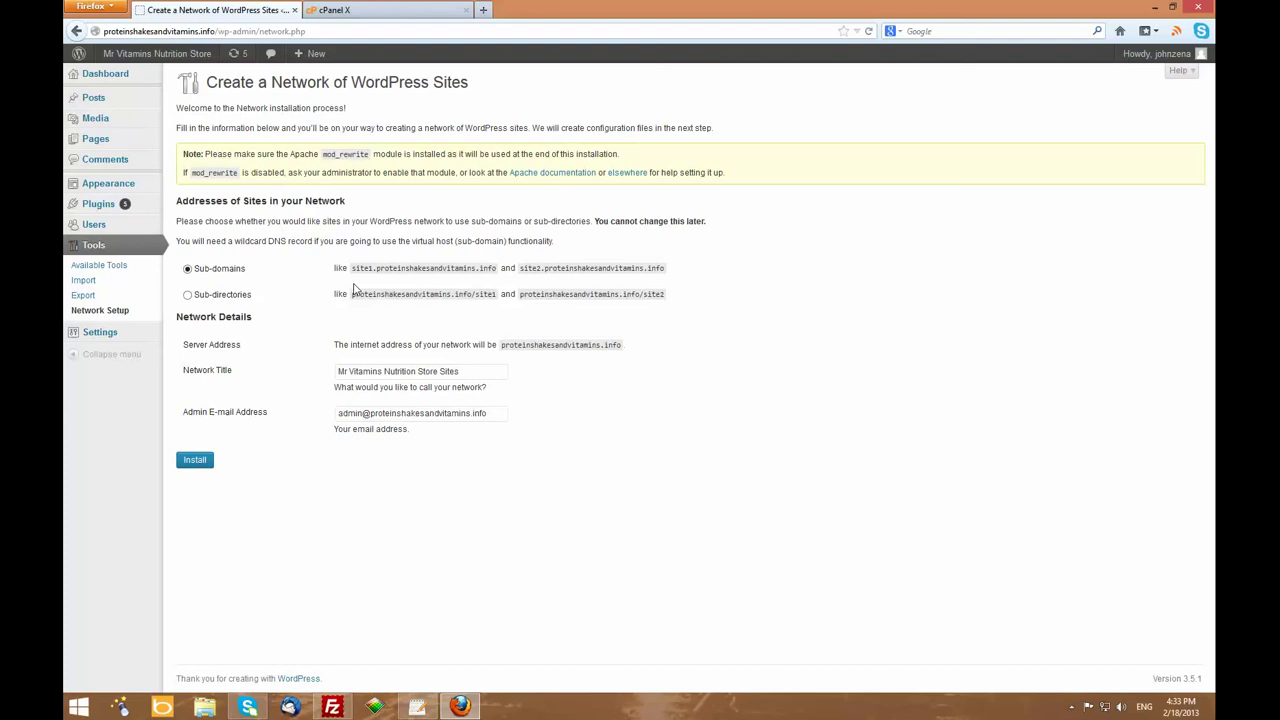
pyautogui.click(188, 466)
pyautogui.moveTo(439, 371); pyautogui.dragTo(462, 372)
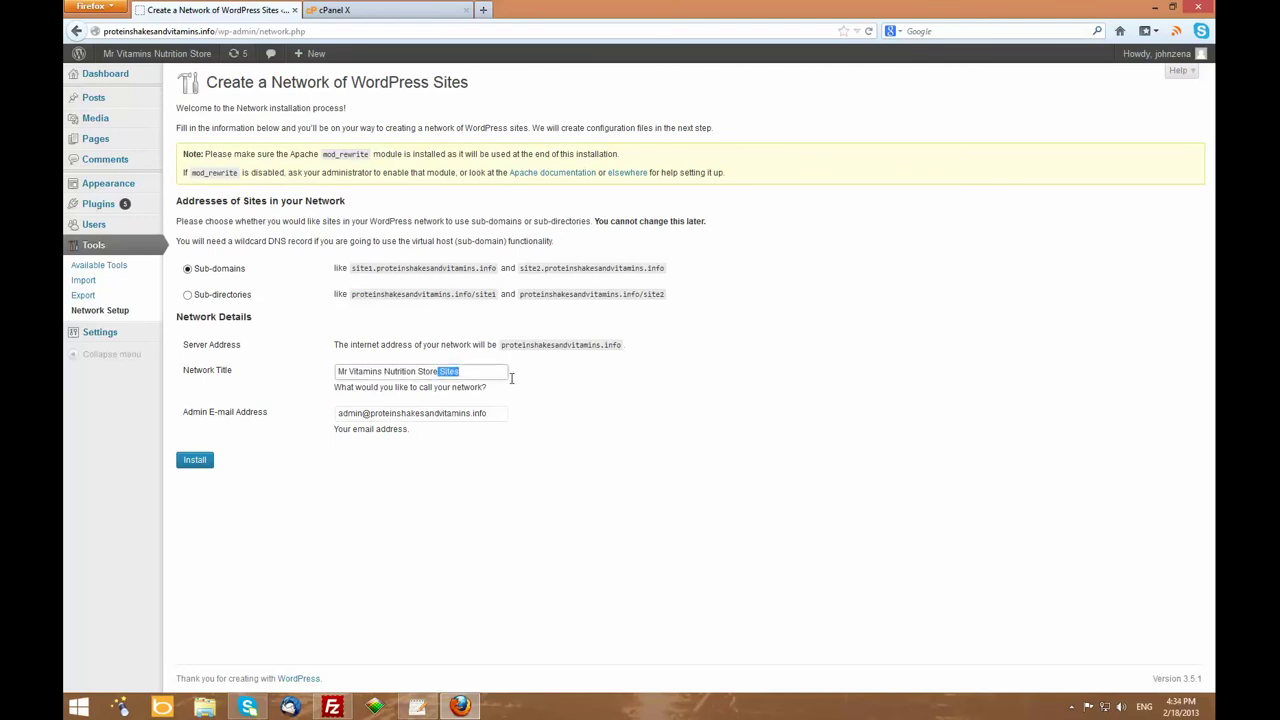
pyautogui.press('BackSpace')
pyautogui.click(194, 461)
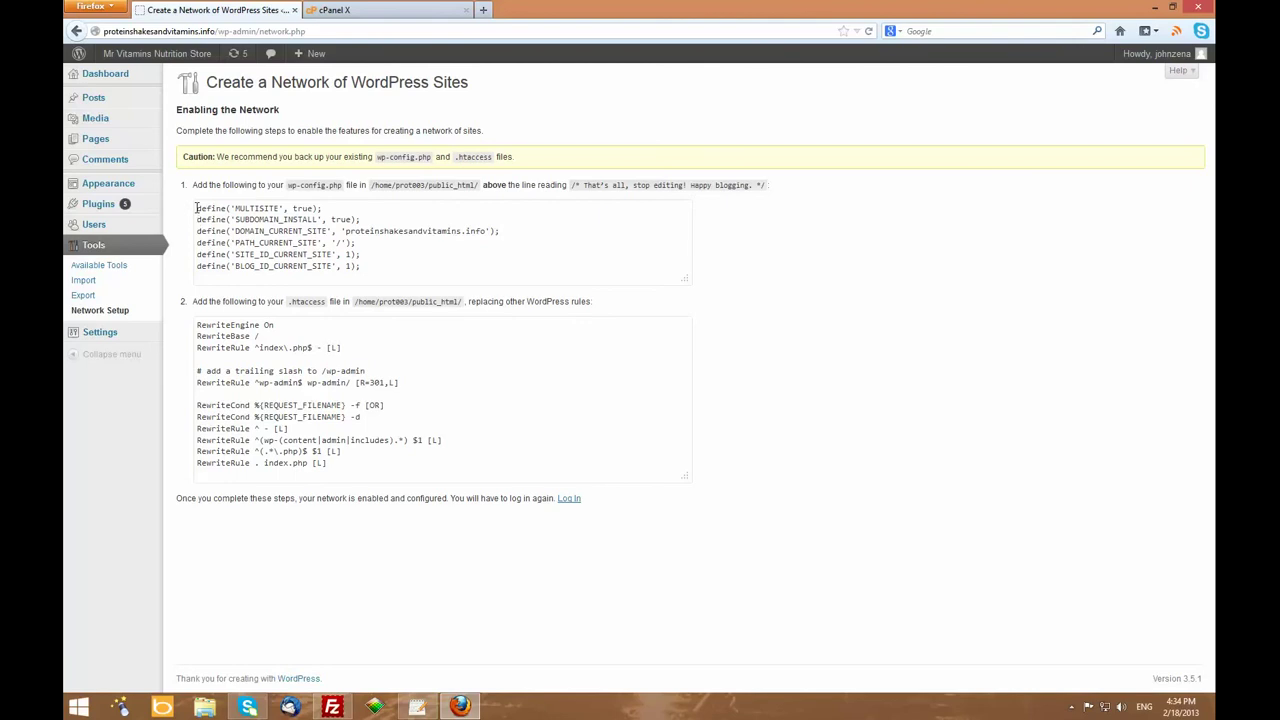
# Step: Copy the six suggested wp-config.php define() lines from the Enabling the Network instructions
pyautogui.moveTo(196, 208); pyautogui.dragTo(393, 276)
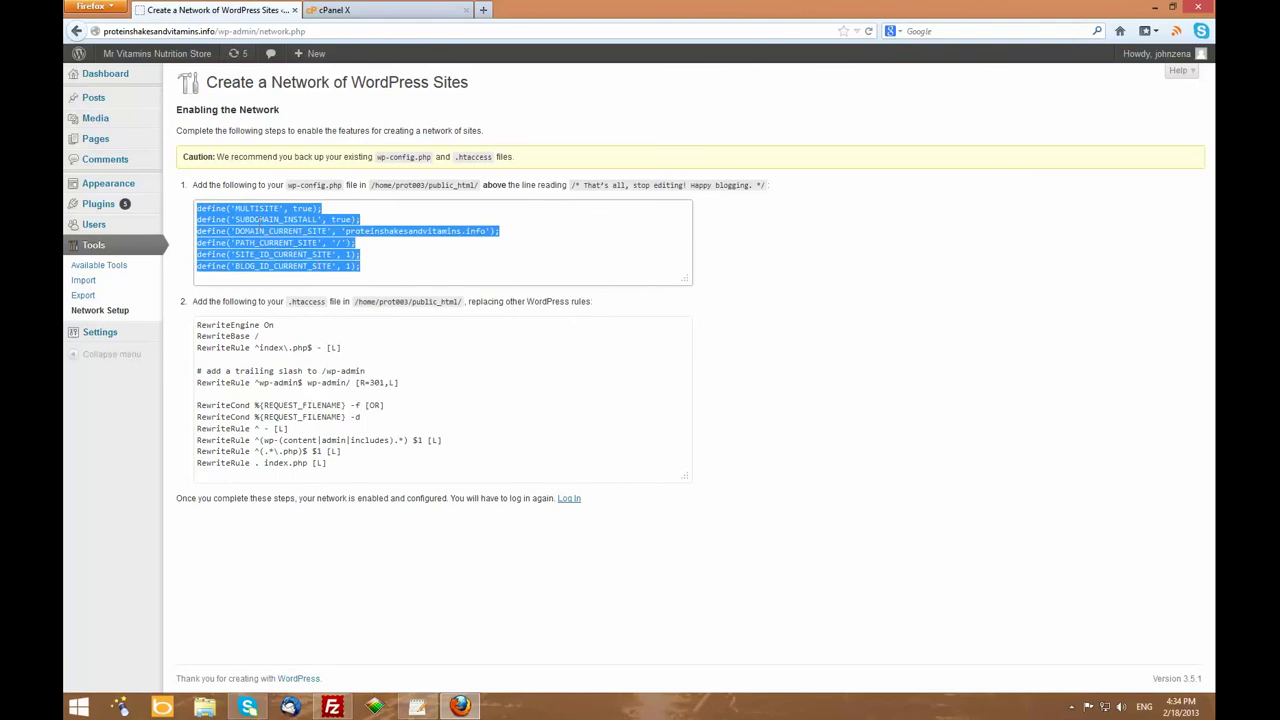
pyautogui.rightClick(260, 224)
pyautogui.click(320, 266)
pyautogui.click(332, 707)
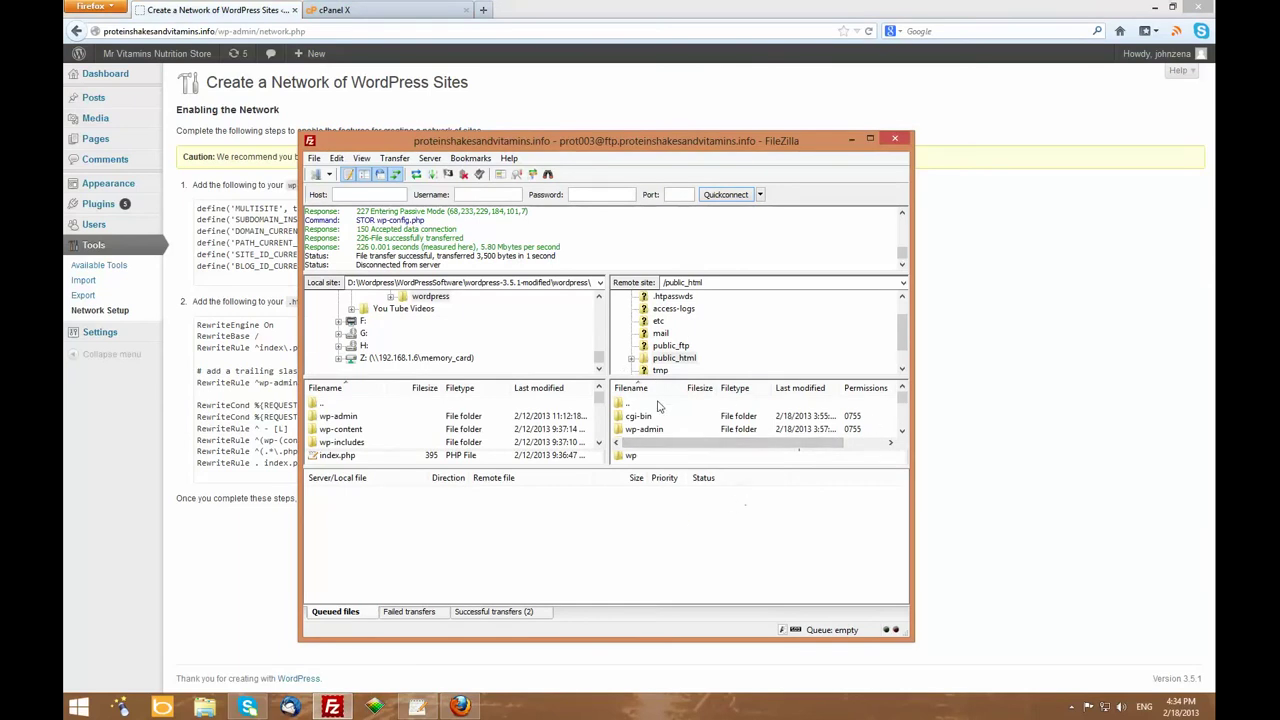
# Step: Paste the six multisite define lines below WP_ALLOW_MULTISITE in the server's wp-config.php
pyautogui.click(870, 139)
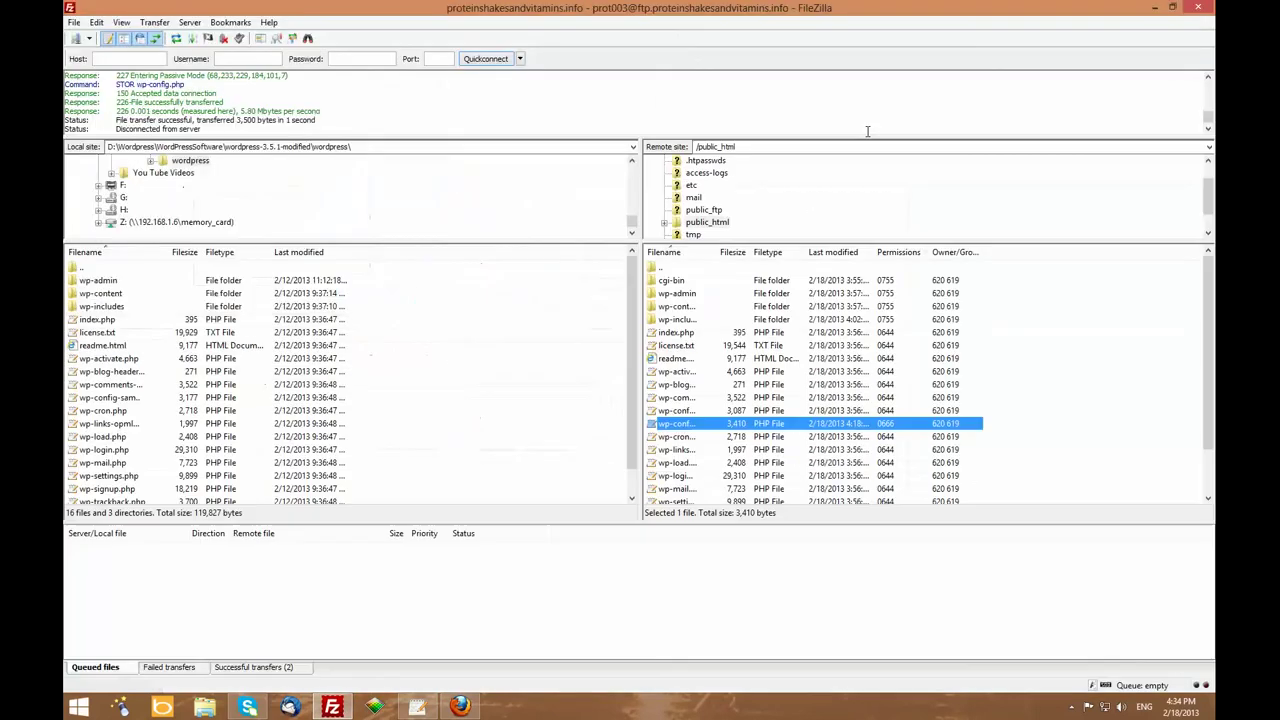
pyautogui.rightClick(706, 424)
pyautogui.click(752, 459)
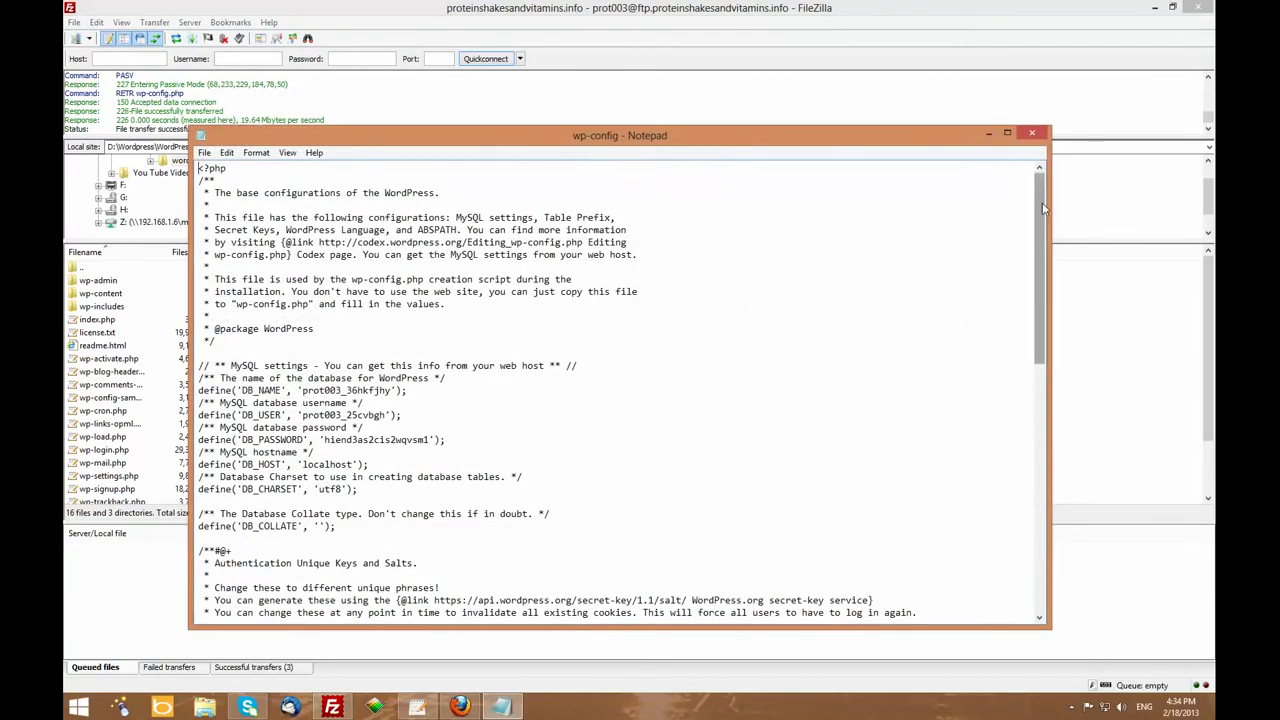
pyautogui.moveTo(1042, 202); pyautogui.dragTo(1052, 473)
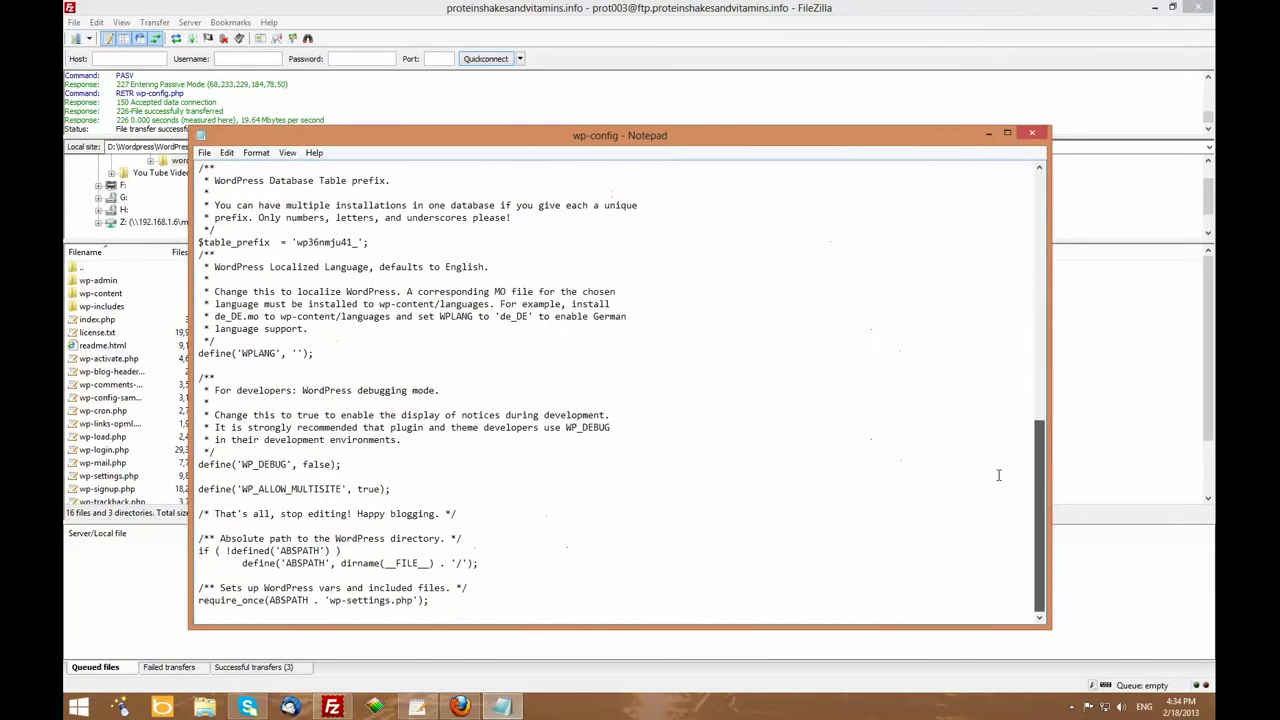
pyautogui.click(438, 491)
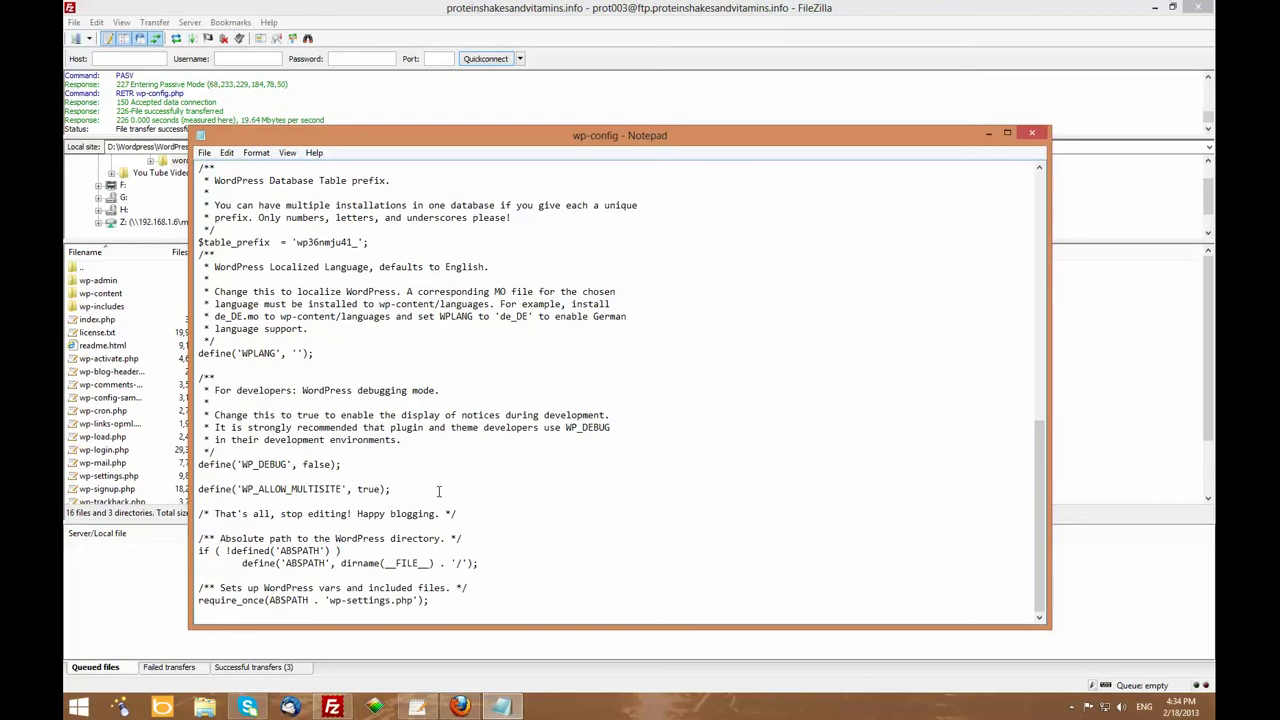
pyautogui.press('Return')
pyautogui.press('Return')
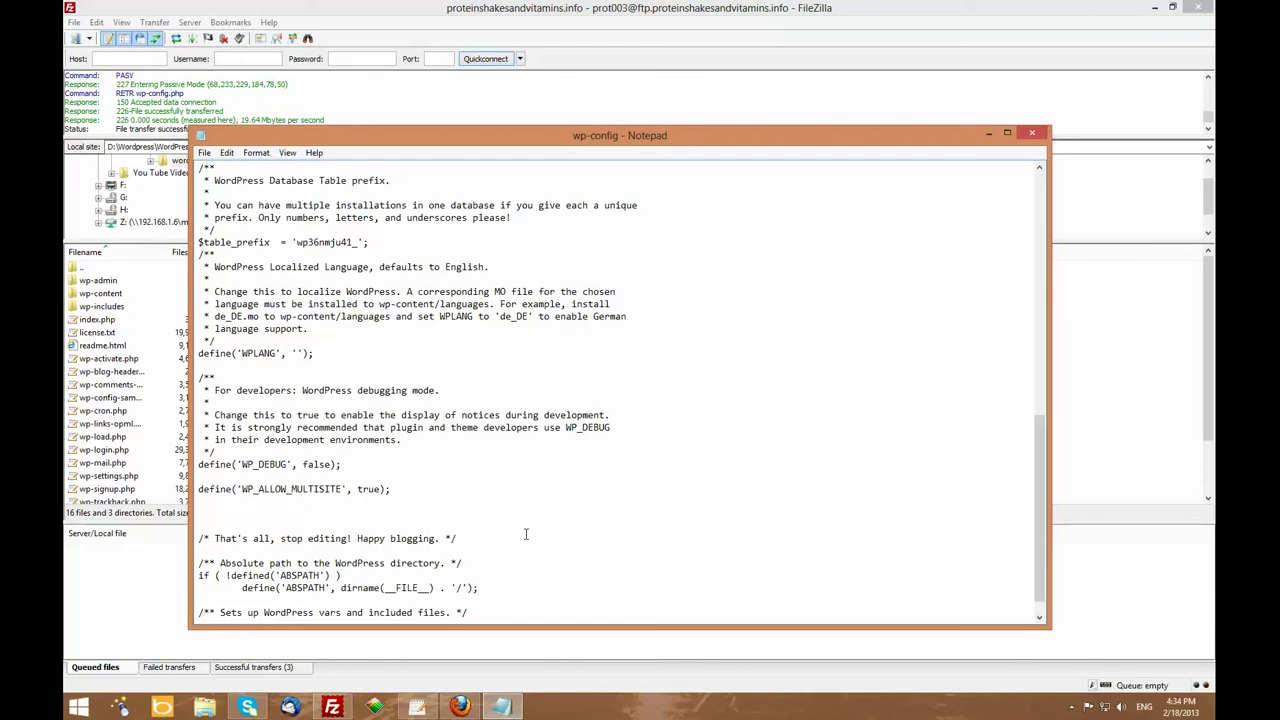
pyautogui.hotkey('ctrl', 'v')
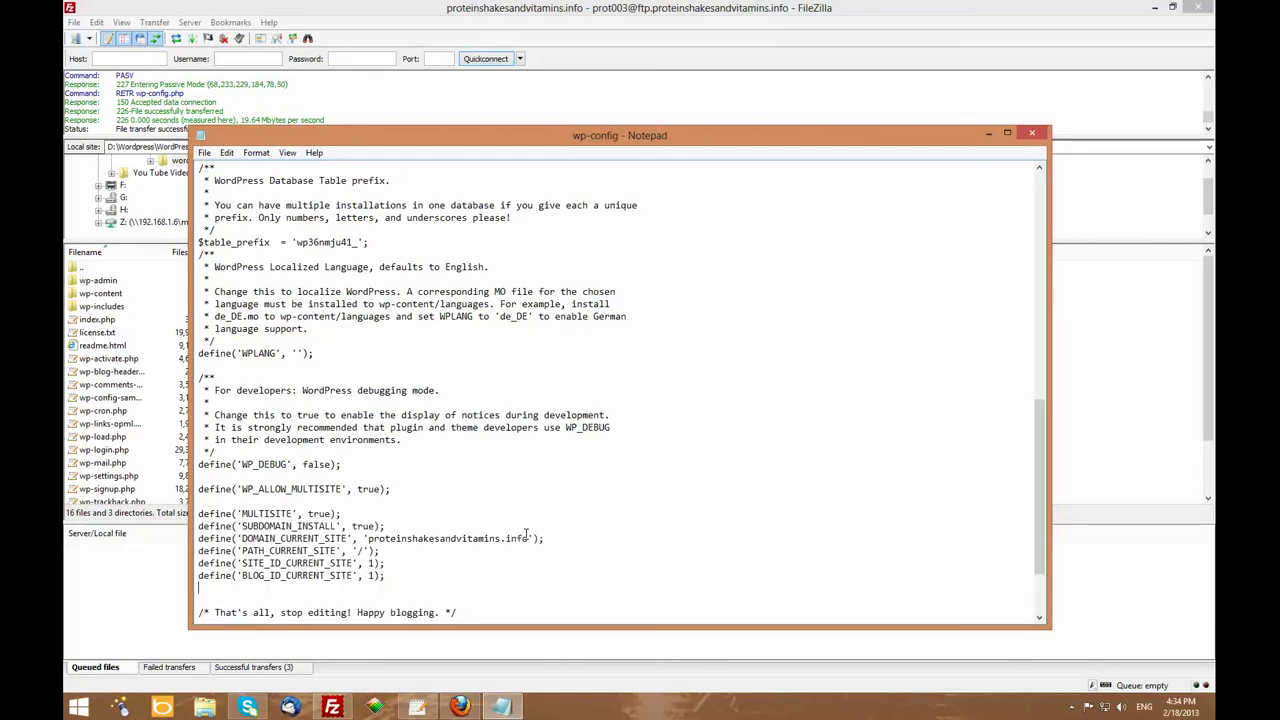
pyautogui.press('Delete')
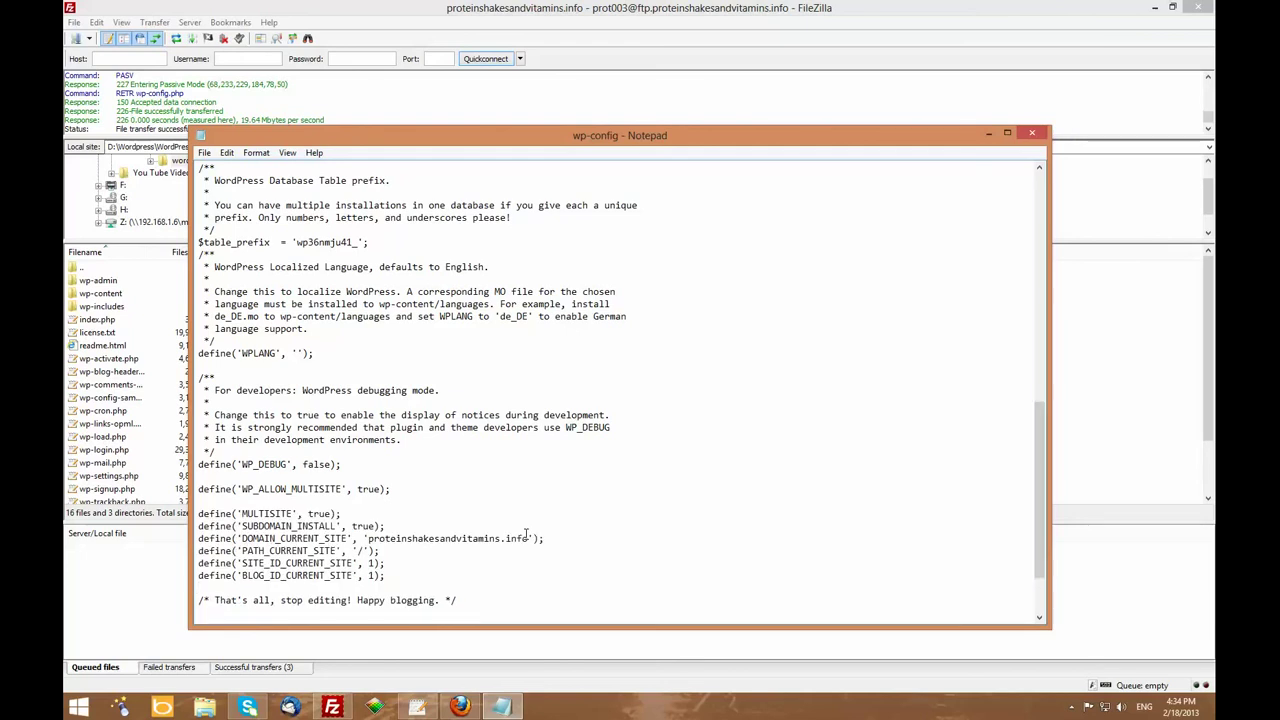
# Step: Save the edited wp-config.php and upload it back to /public_html
pyautogui.click(1035, 138)
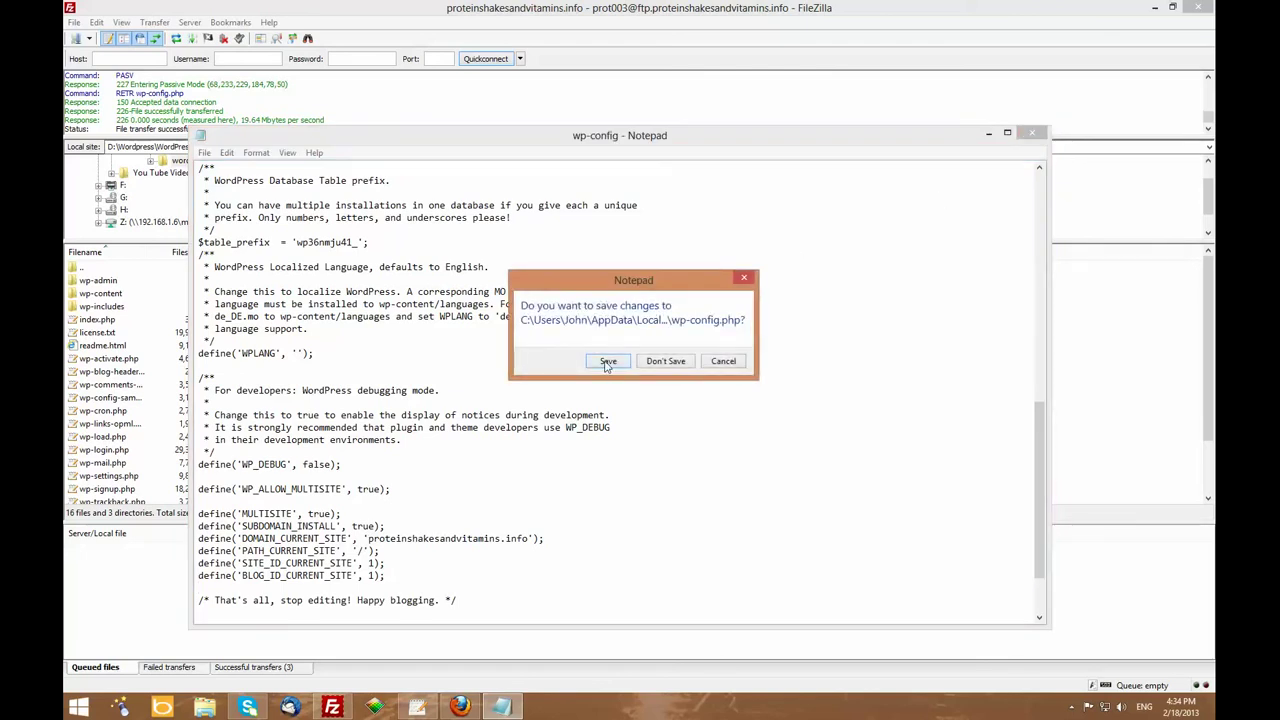
pyautogui.click(607, 362)
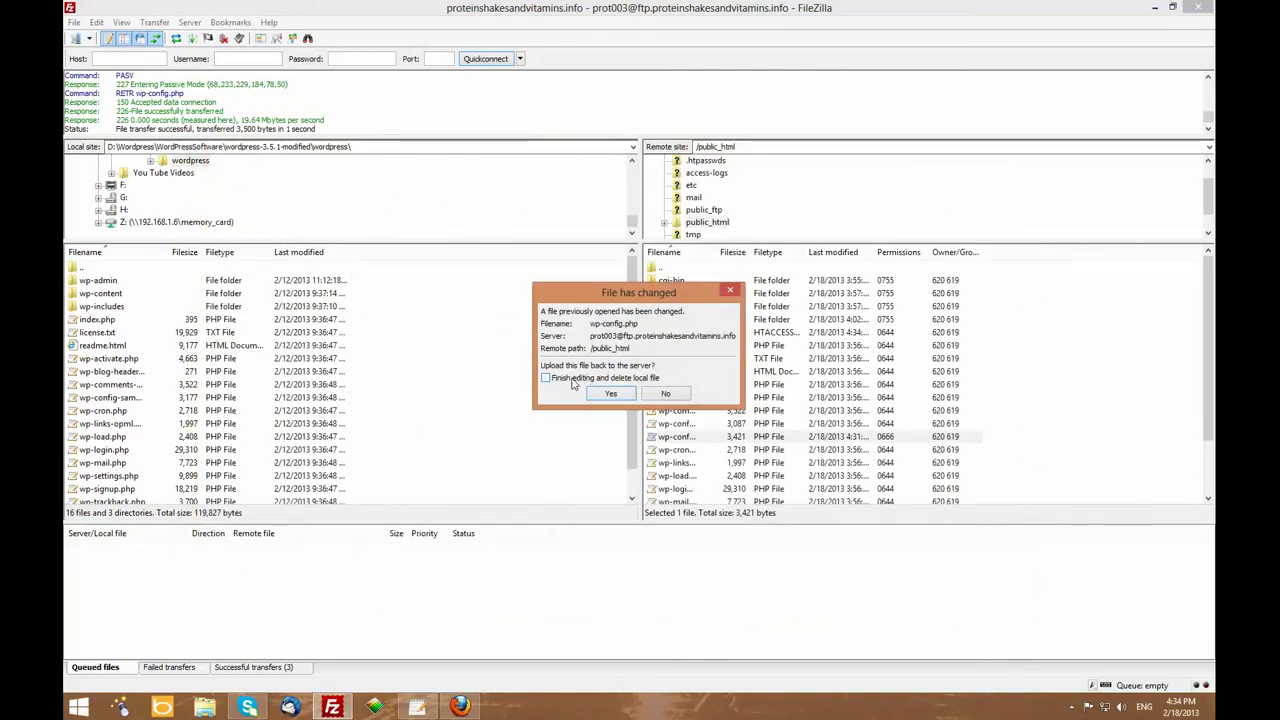
pyautogui.click(580, 385)
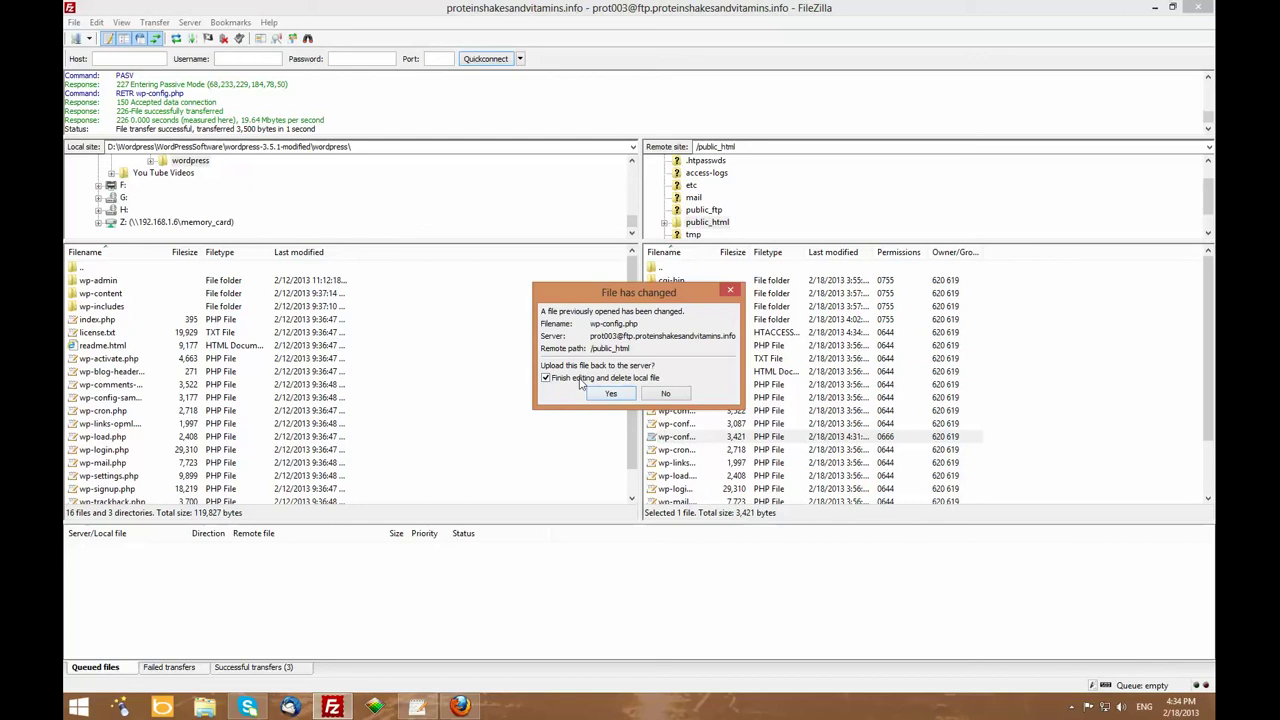
pyautogui.click(609, 393)
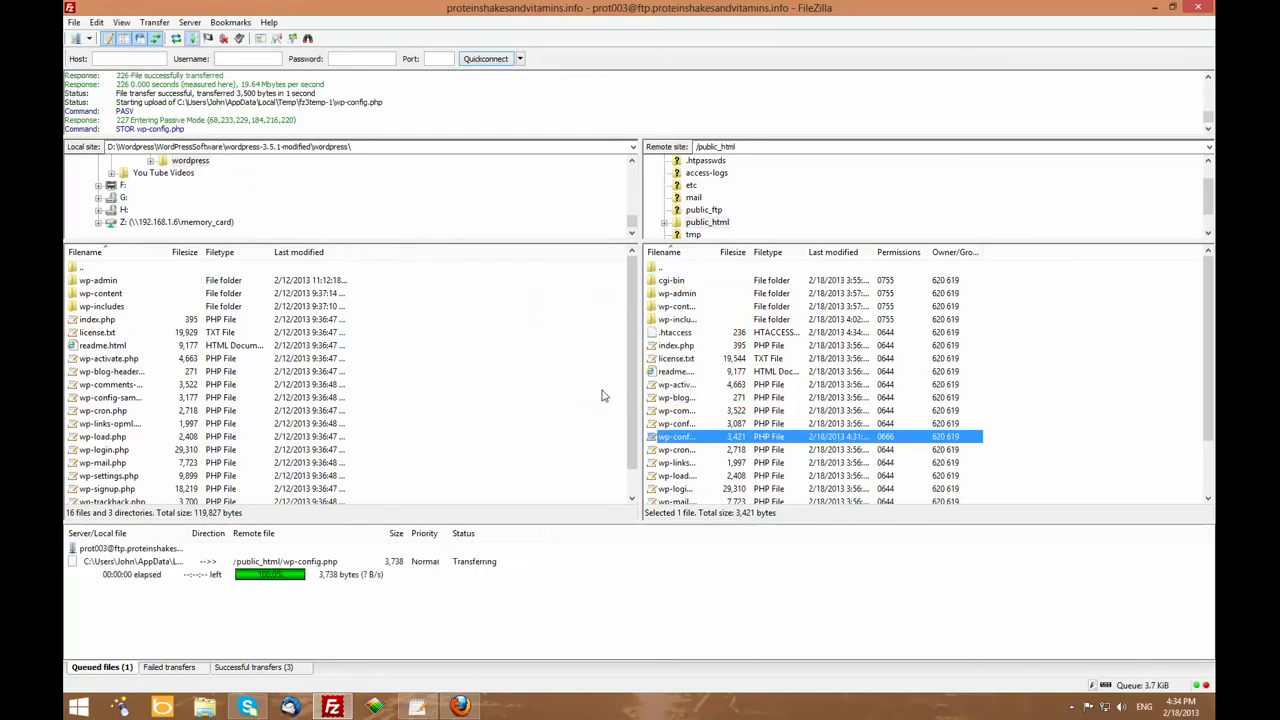
# Step: Copy the suggested .htaccess rewrite rules from the Enabling the Network page in Firefox
pyautogui.click(460, 707)
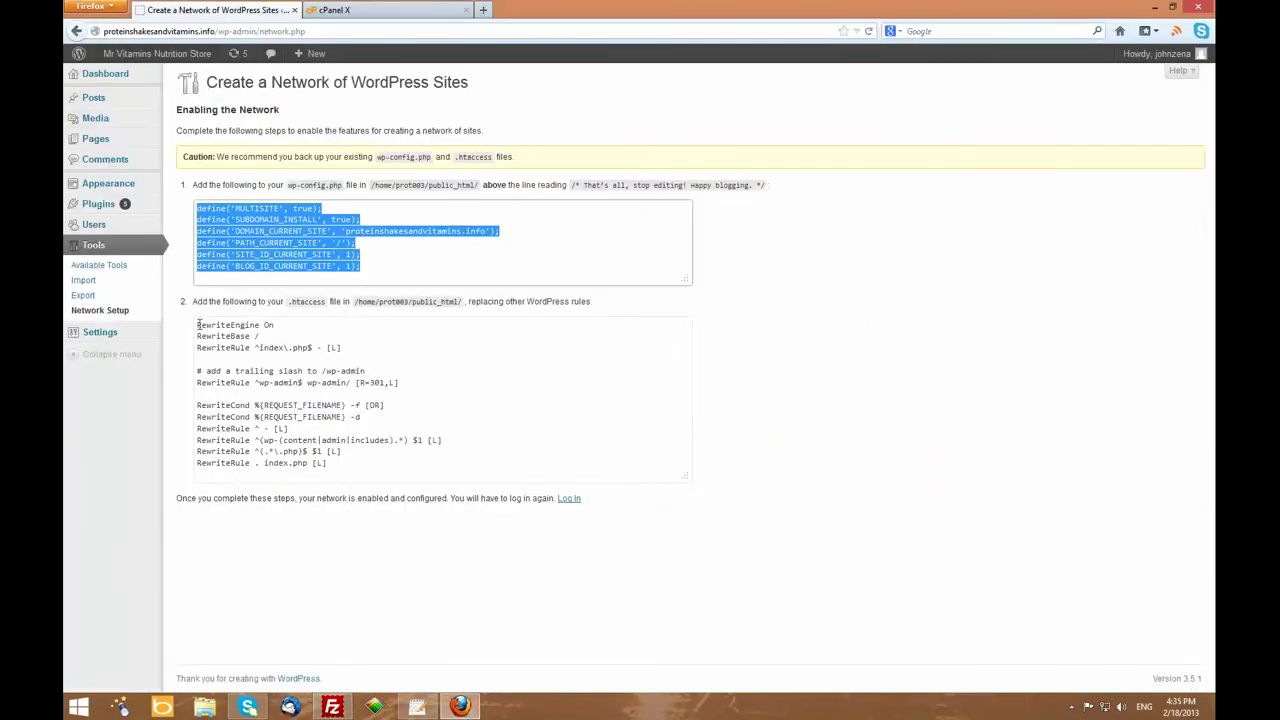
pyautogui.moveTo(197, 325); pyautogui.dragTo(337, 471)
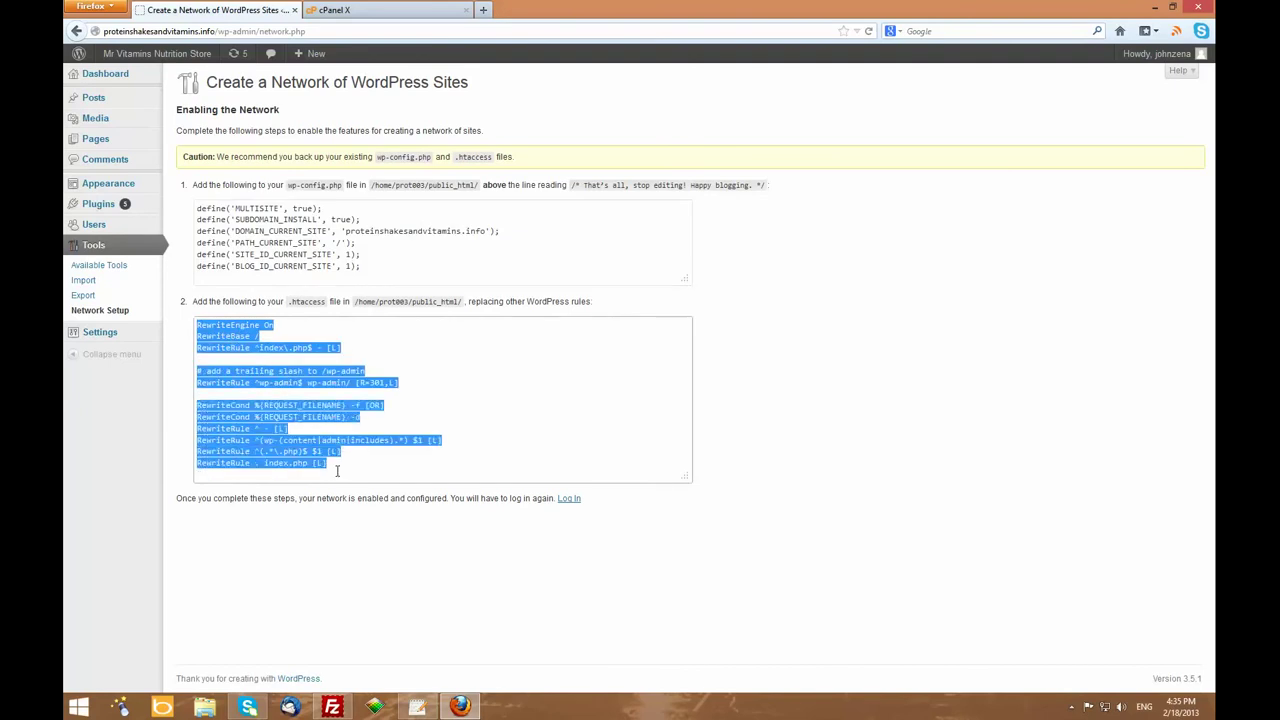
pyautogui.rightClick(254, 428)
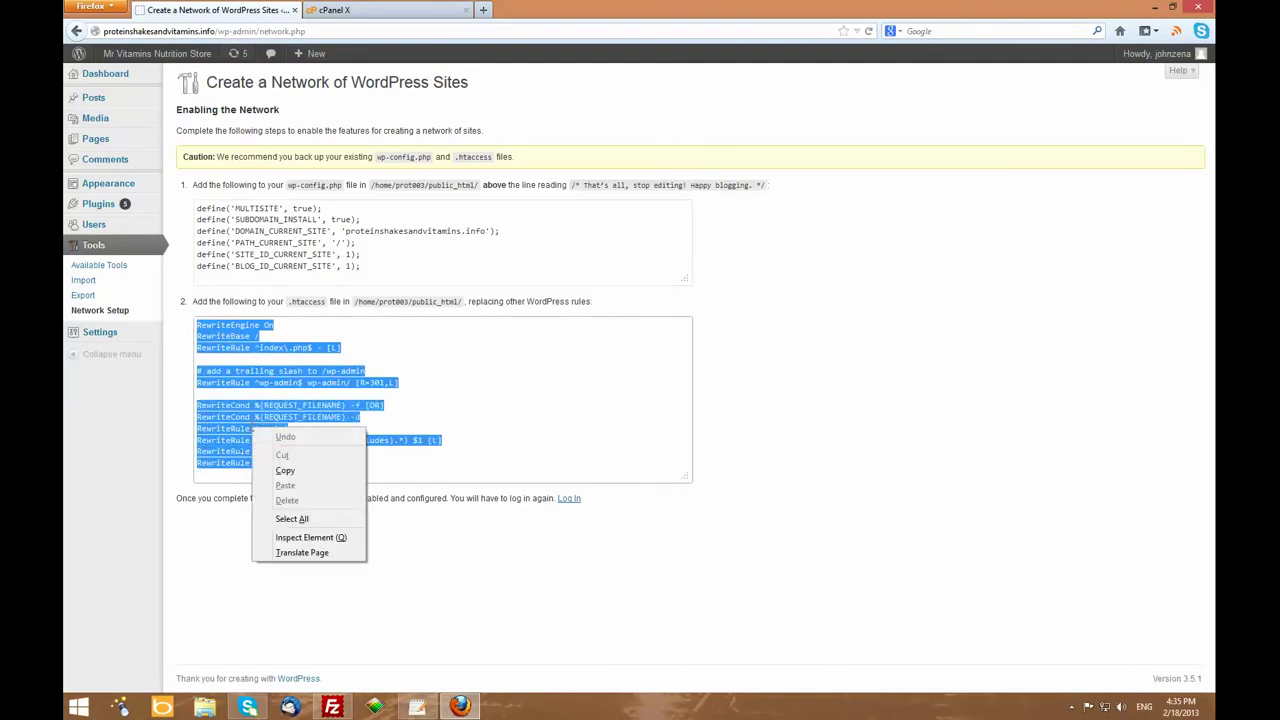
pyautogui.click(284, 471)
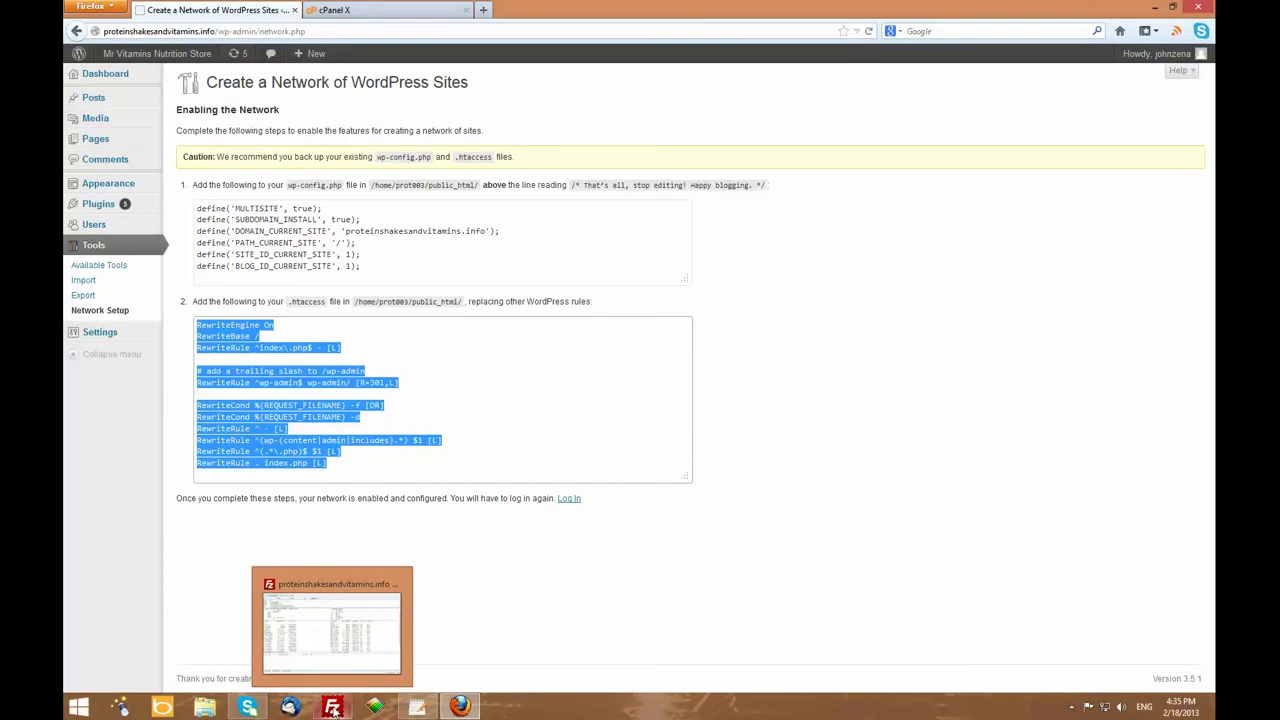
# Step: Replace the old IfModule rewrite block in the server's .htaccess with the multisite rules
pyautogui.click(333, 708)
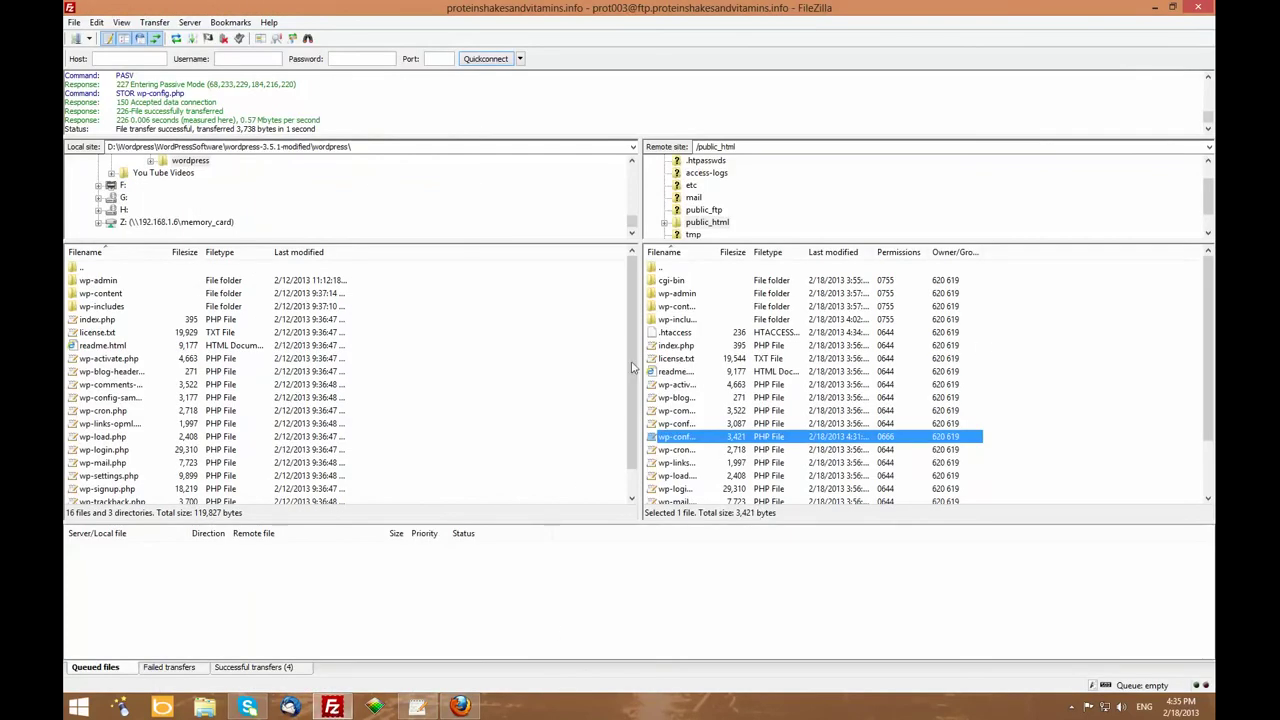
pyautogui.rightClick(679, 332)
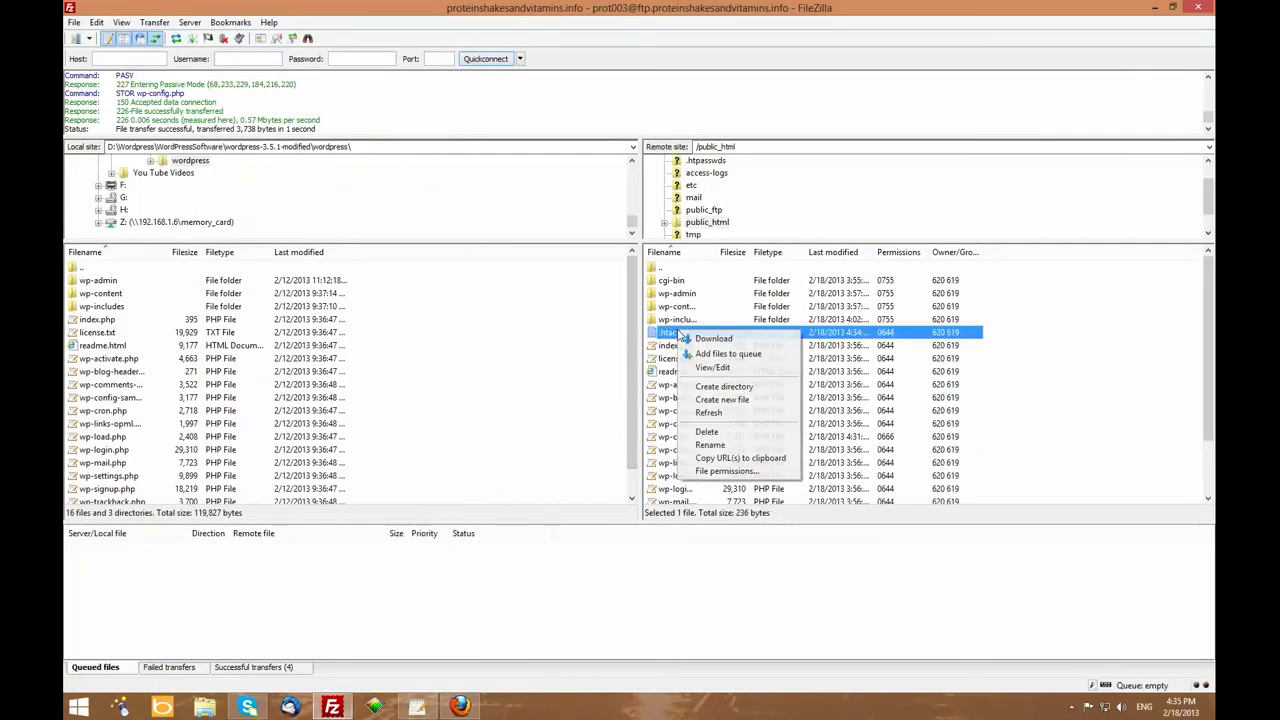
pyautogui.click(712, 367)
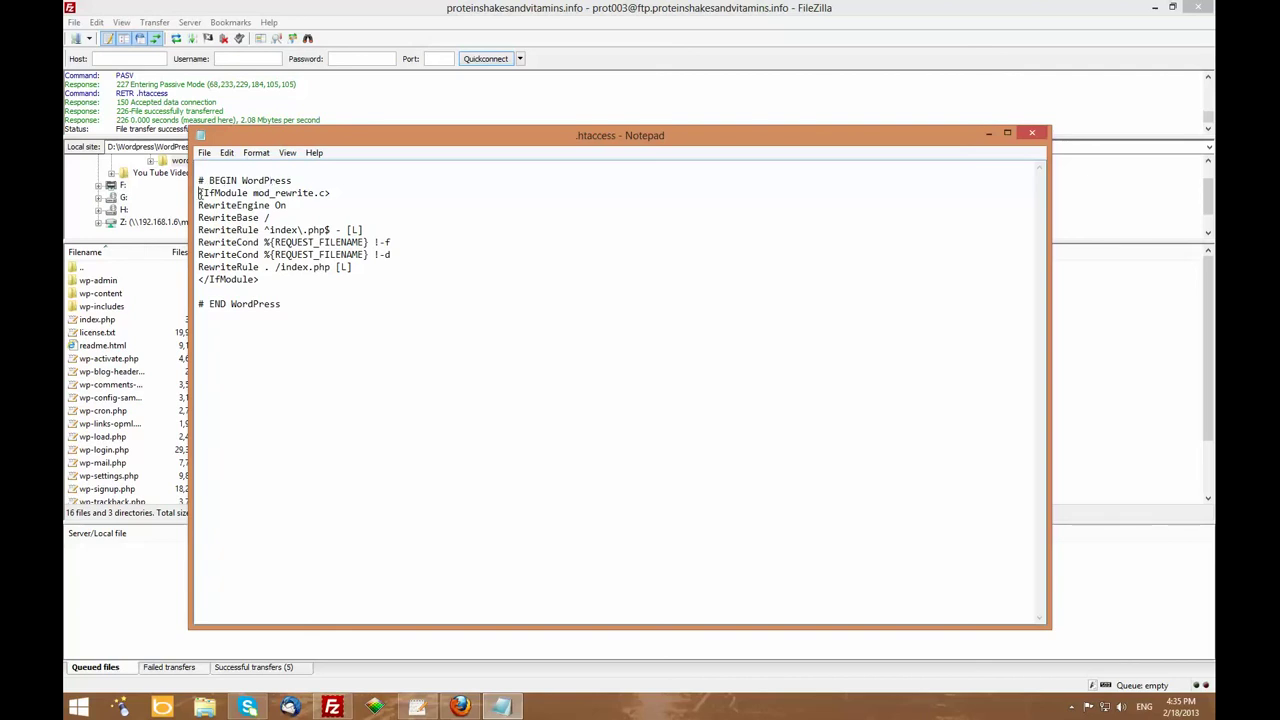
pyautogui.moveTo(199, 193); pyautogui.dragTo(268, 280)
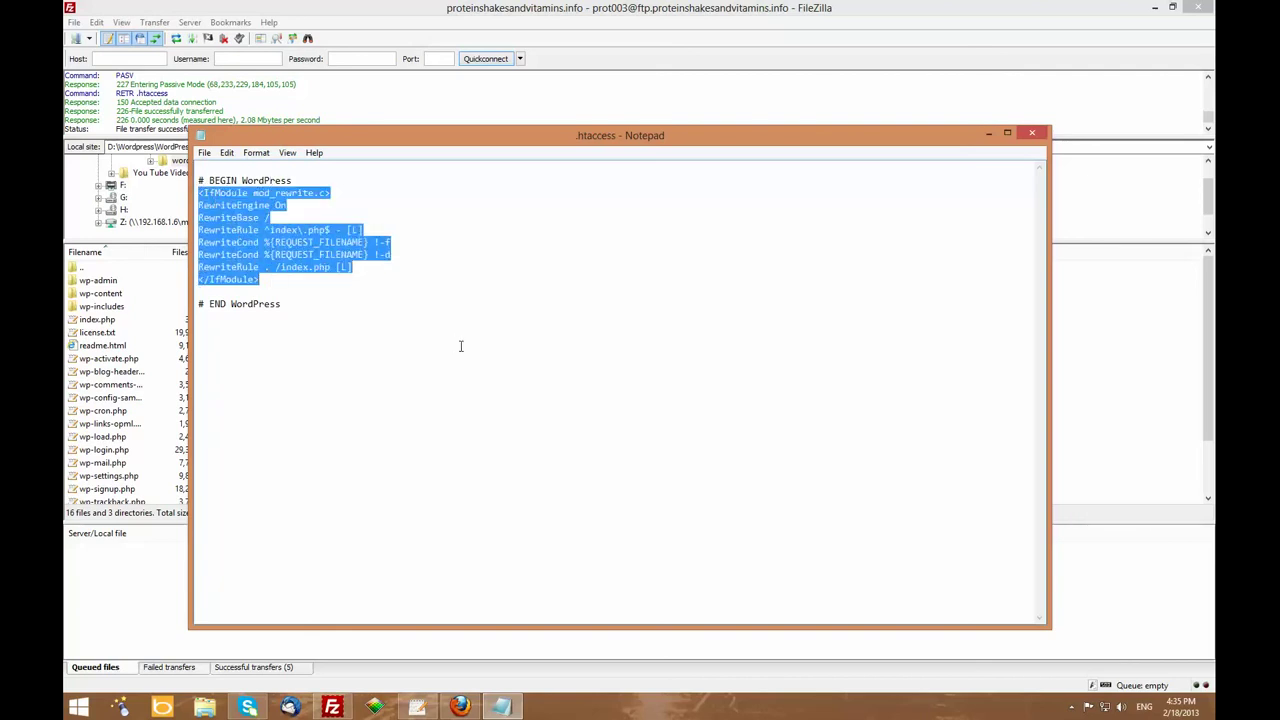
pyautogui.hotkey('ctrl', 'v')
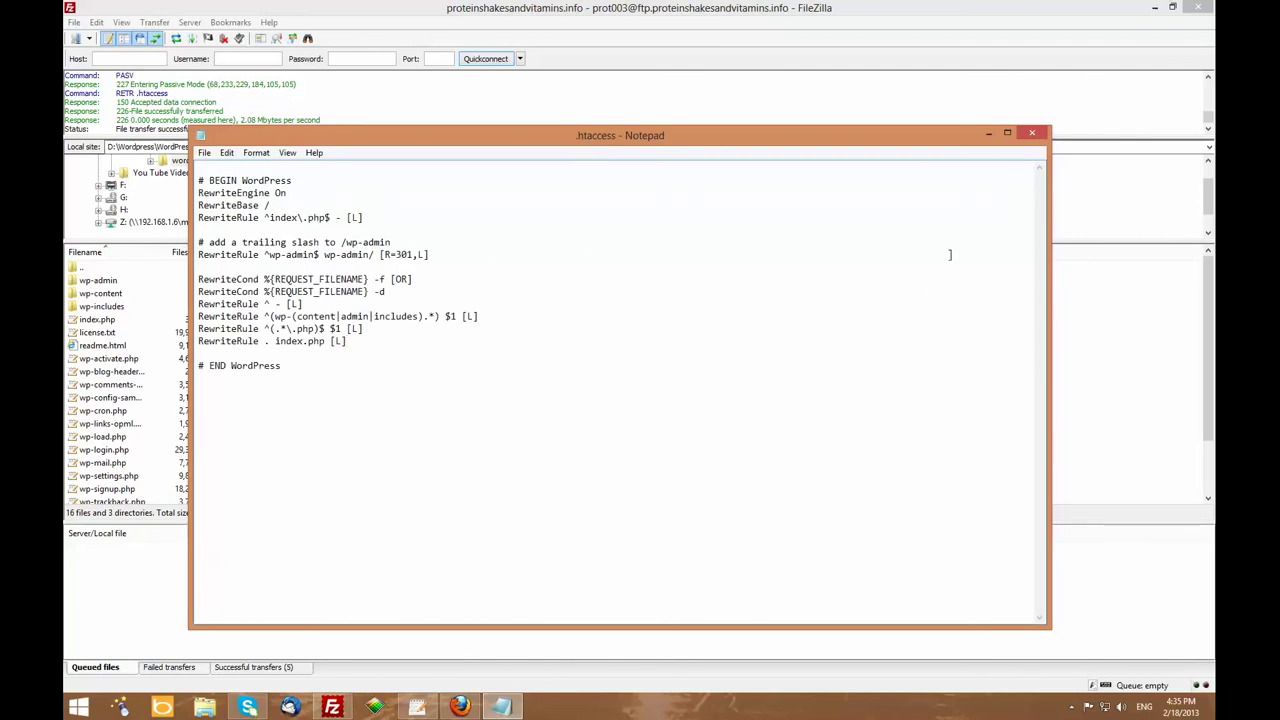
# Step: Save .htaccess, upload it to /public_html, and return to the network setup page
pyautogui.click(1035, 133)
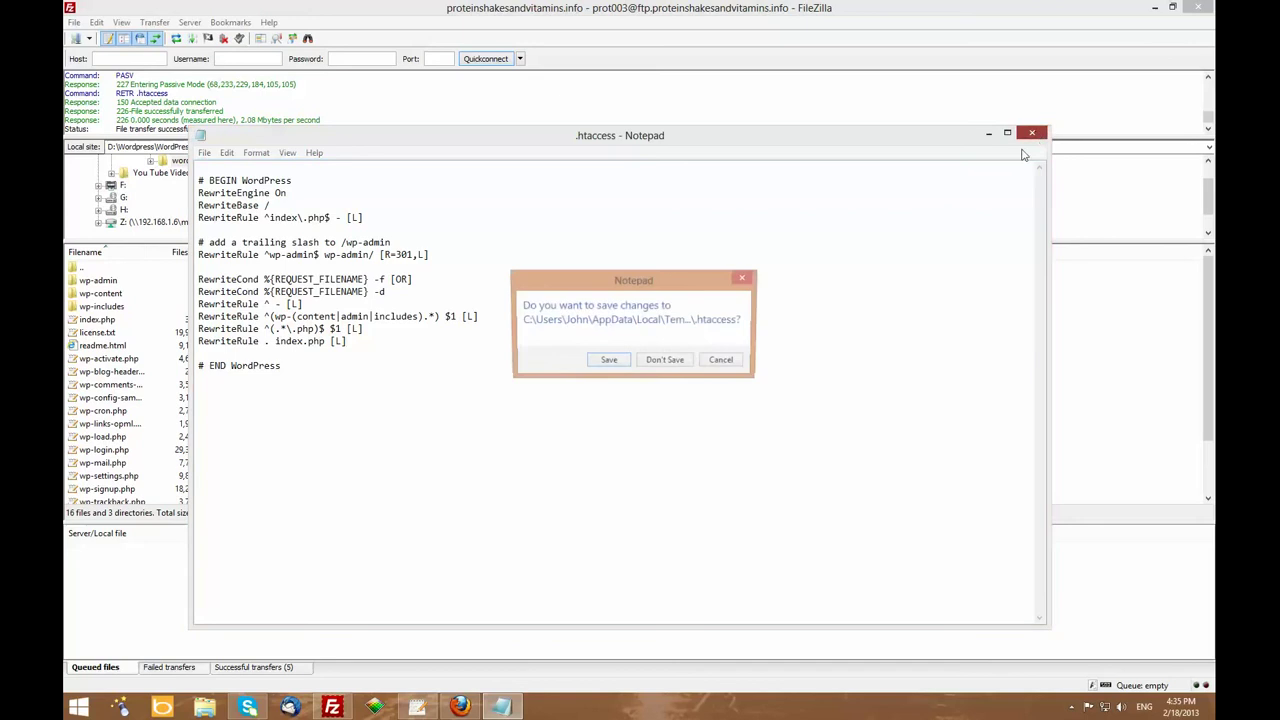
pyautogui.click(613, 362)
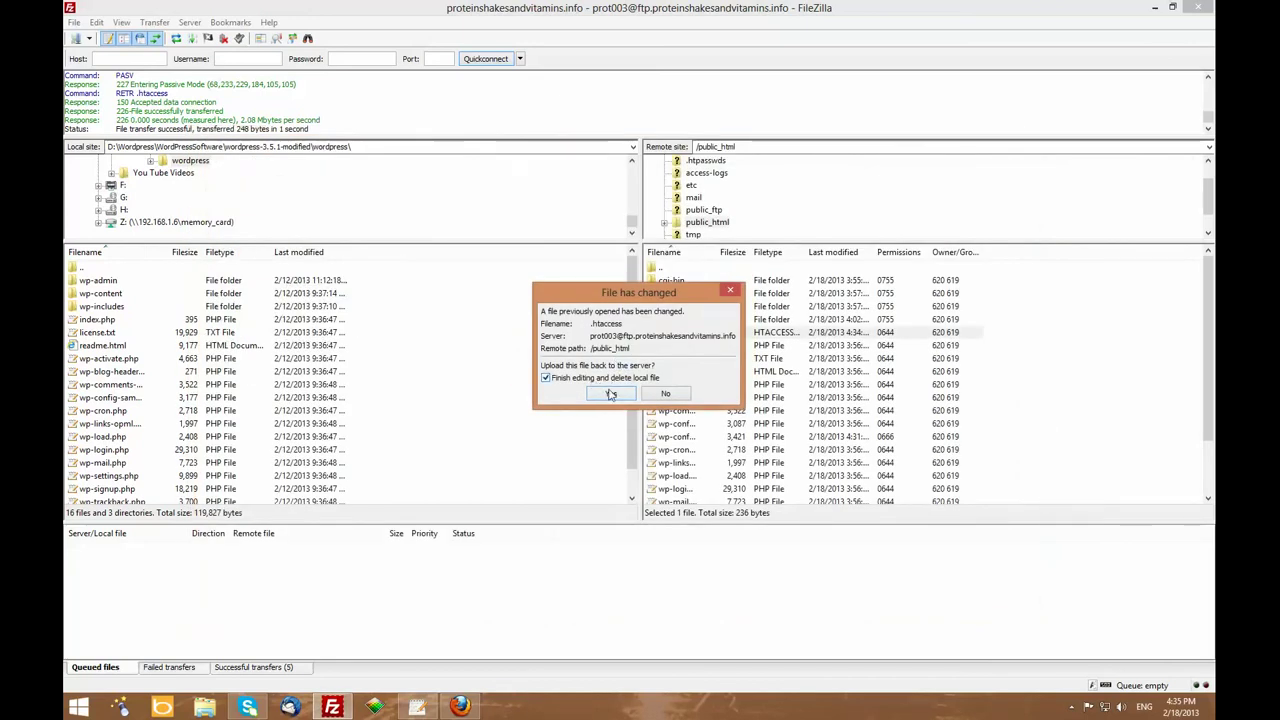
pyautogui.click(611, 393)
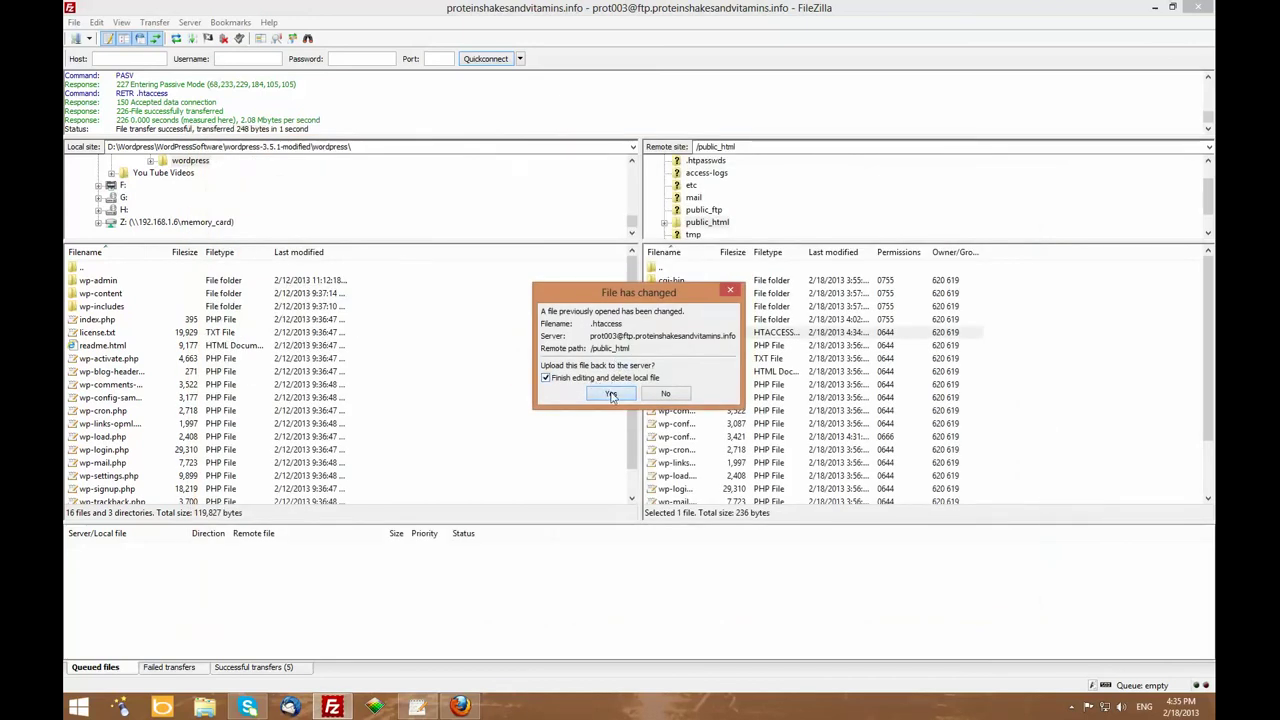
pyautogui.click(462, 708)
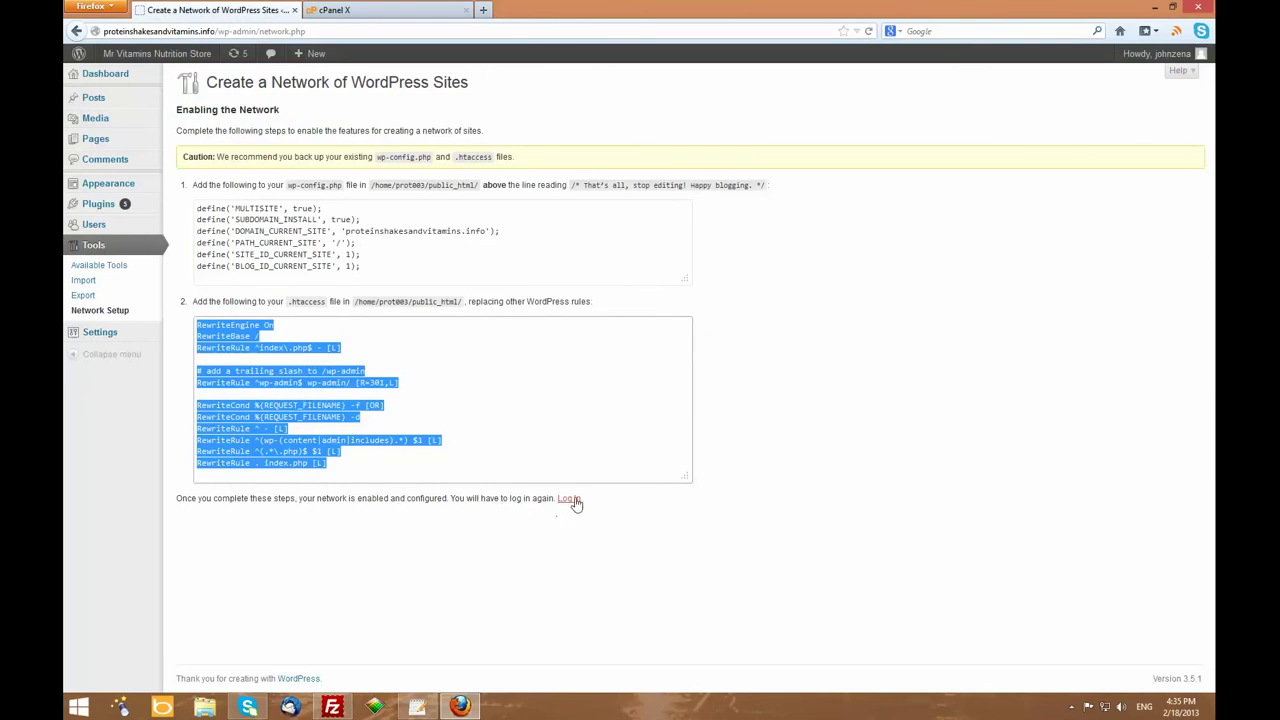
# Step: Log out from the Howdy menu and log back in with the admin username and password
pyautogui.moveTo(1133, 65)
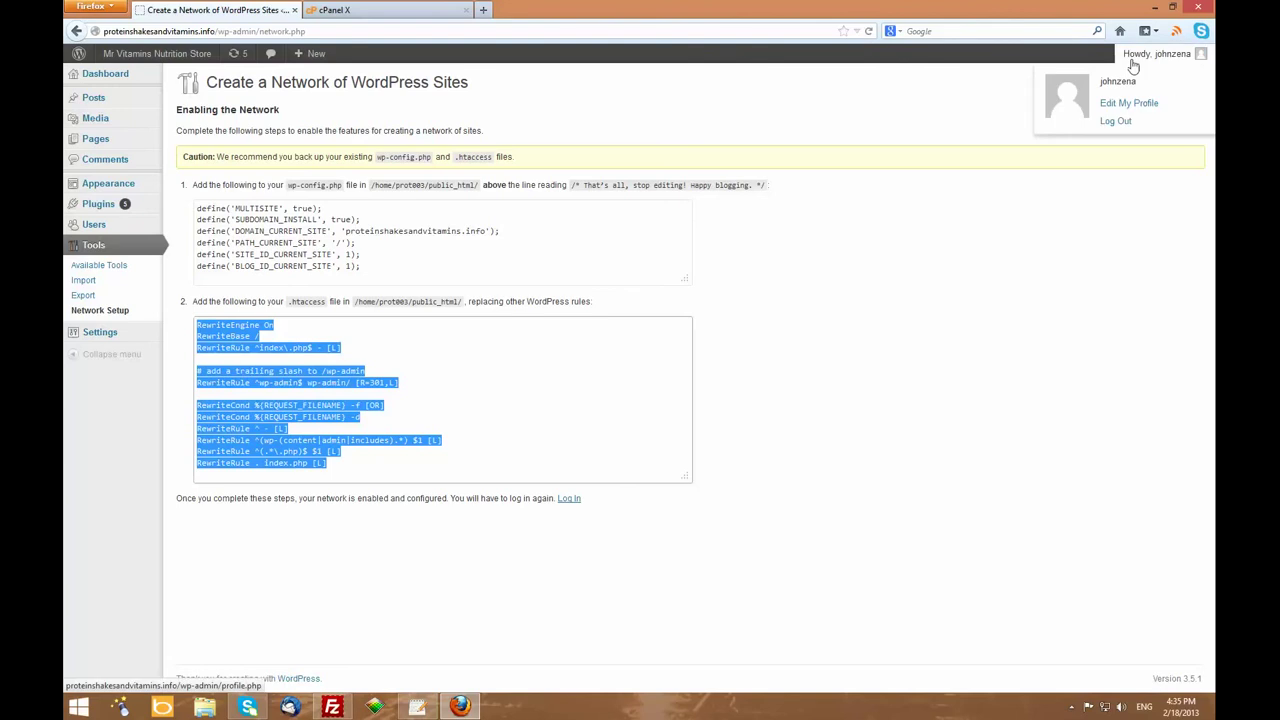
pyautogui.click(1121, 120)
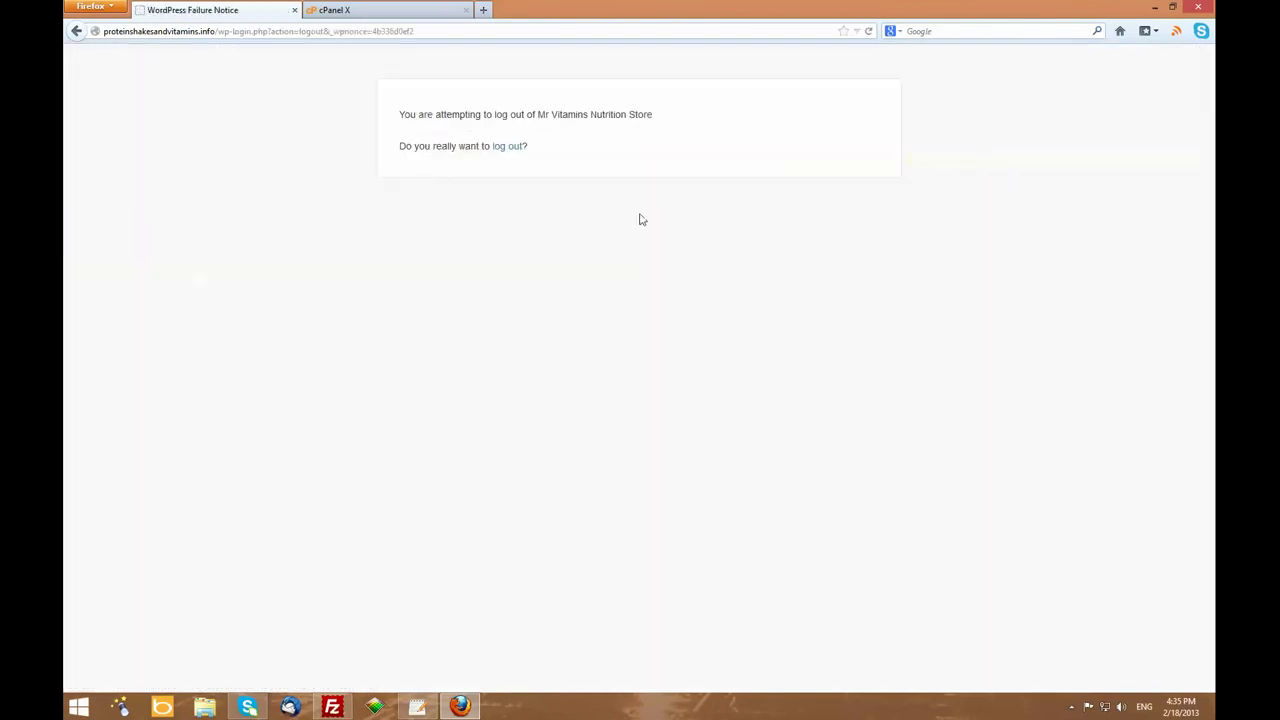
pyautogui.click(508, 146)
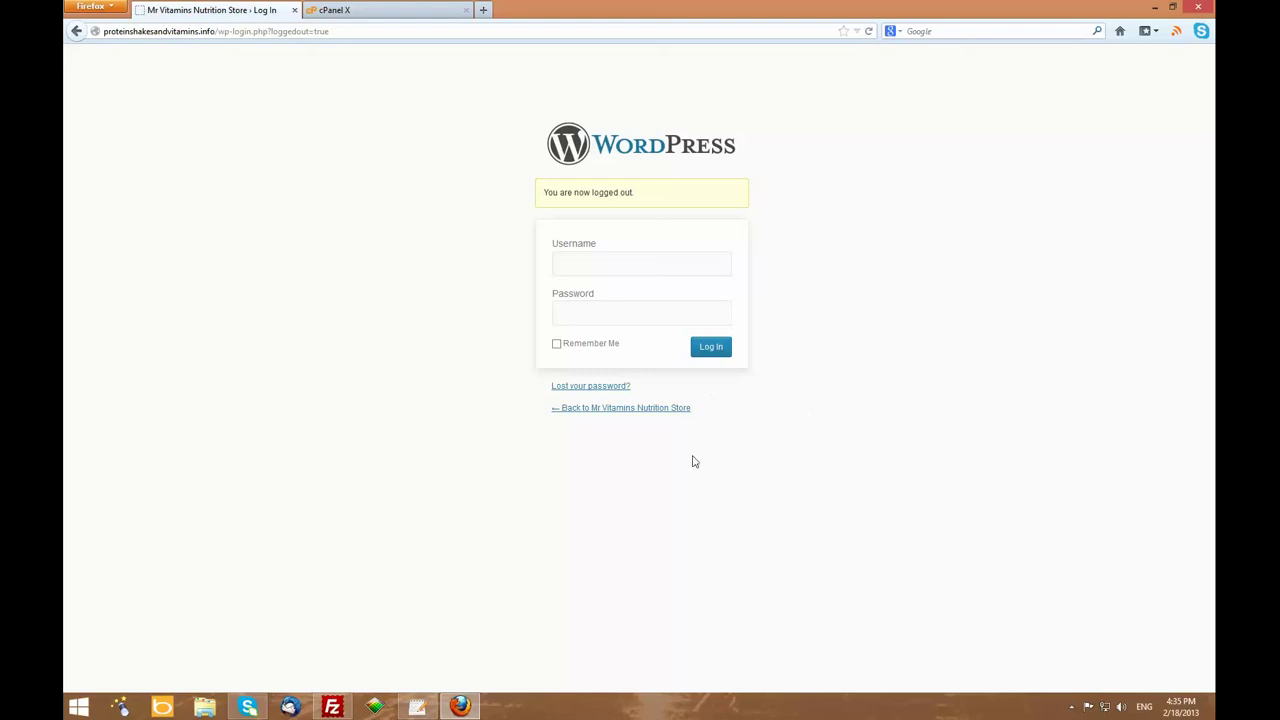
pyautogui.click(665, 270)
pyautogui.write('johnzena')
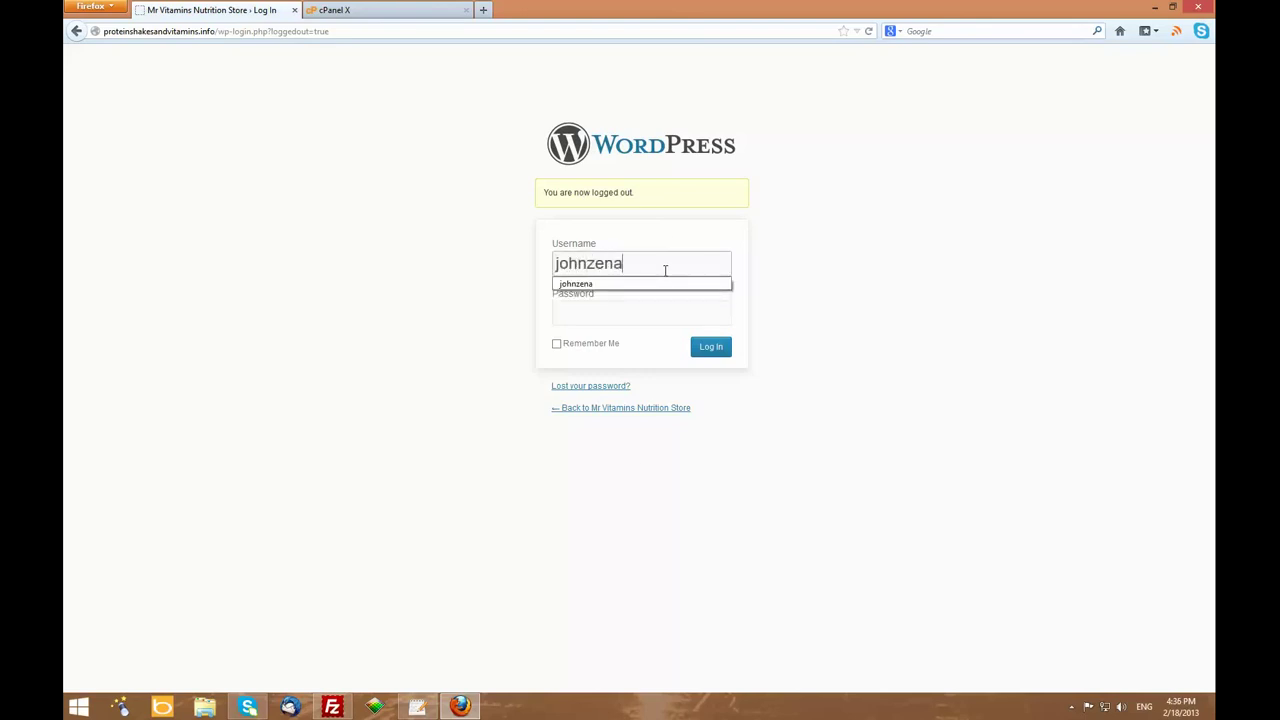
pyautogui.press('Tab')
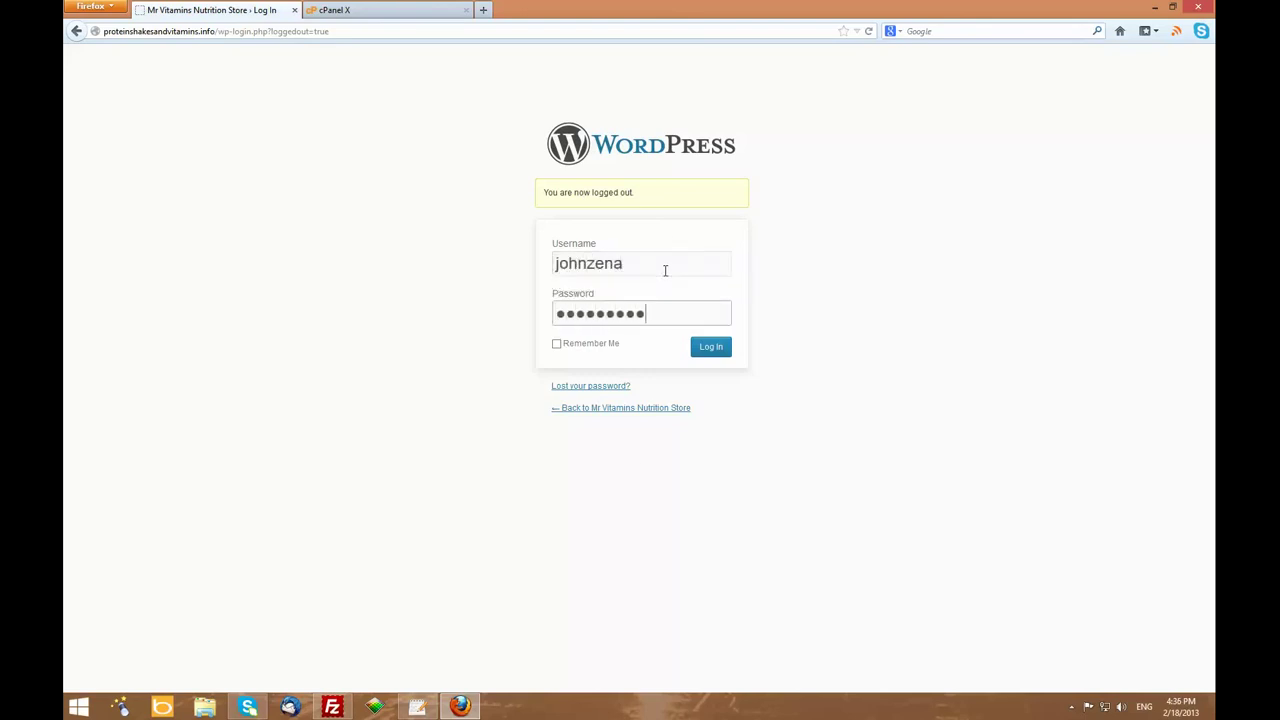
pyautogui.press('Return')
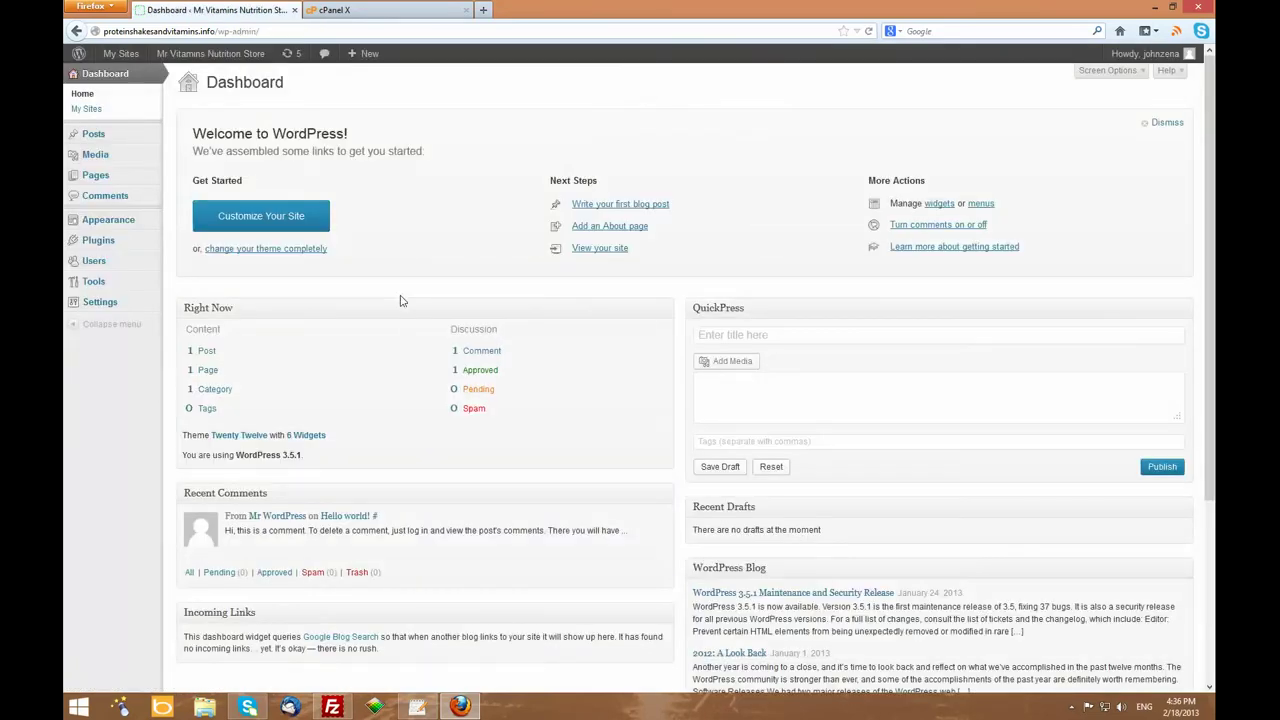
pyautogui.moveTo(121, 55)
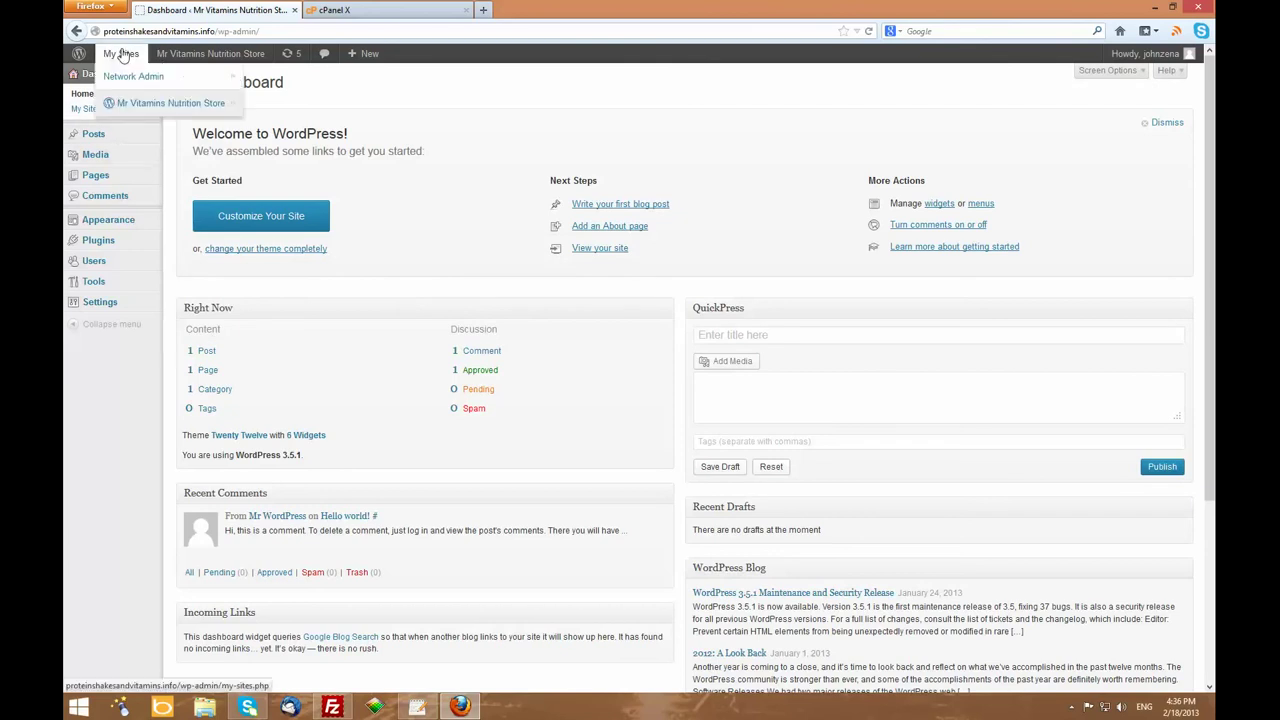
pyautogui.moveTo(122, 80)
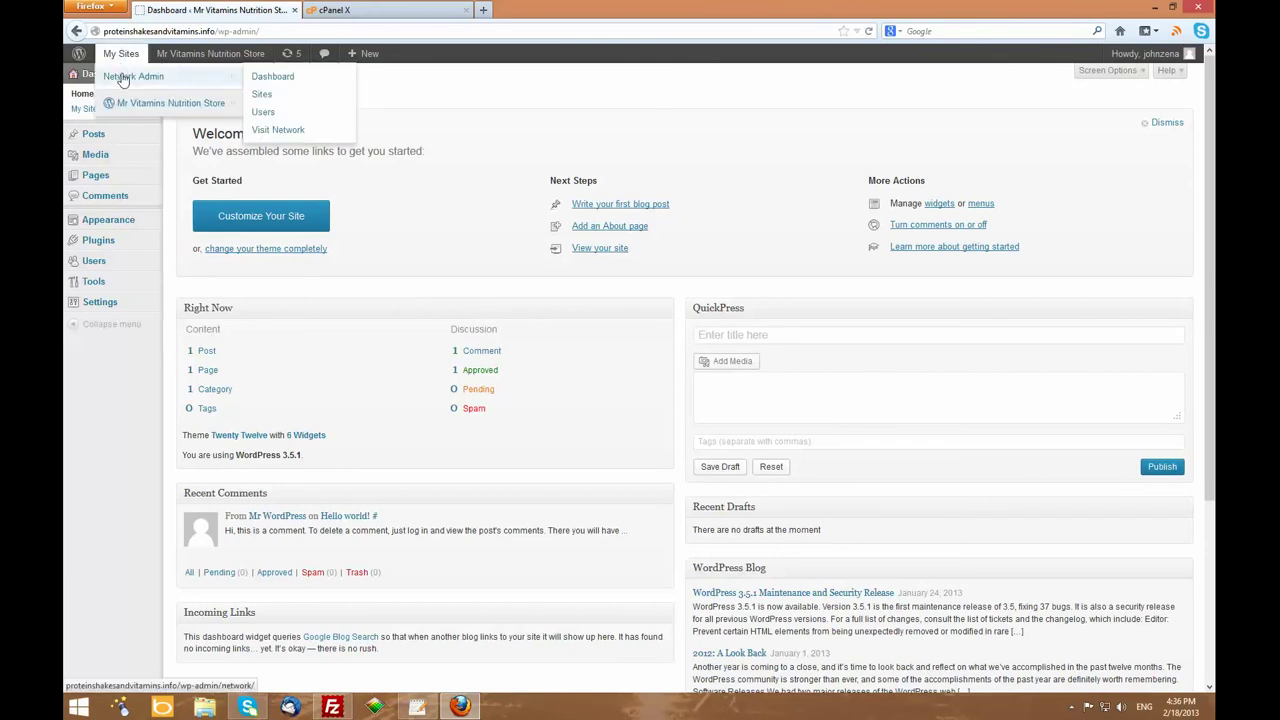
# Step: Go from the site's Plugins page to the Network Admin dashboard via My Sites
pyautogui.click(116, 244)
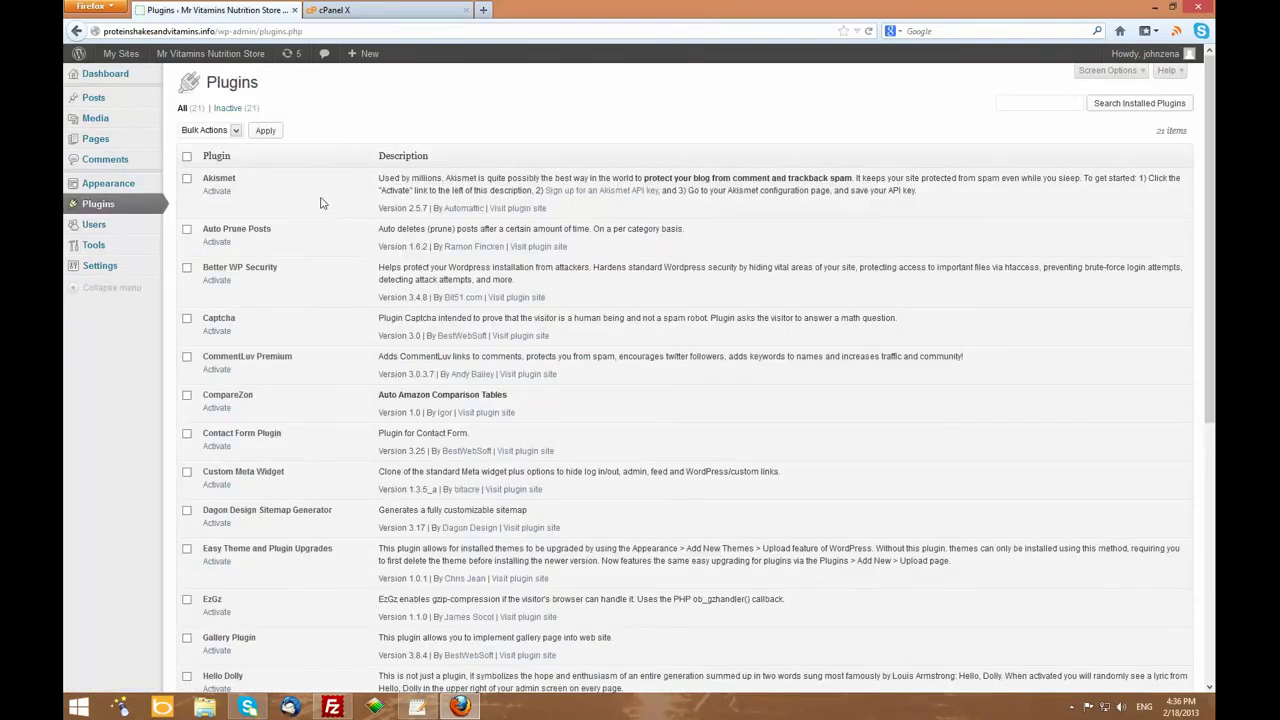
pyautogui.moveTo(112, 188)
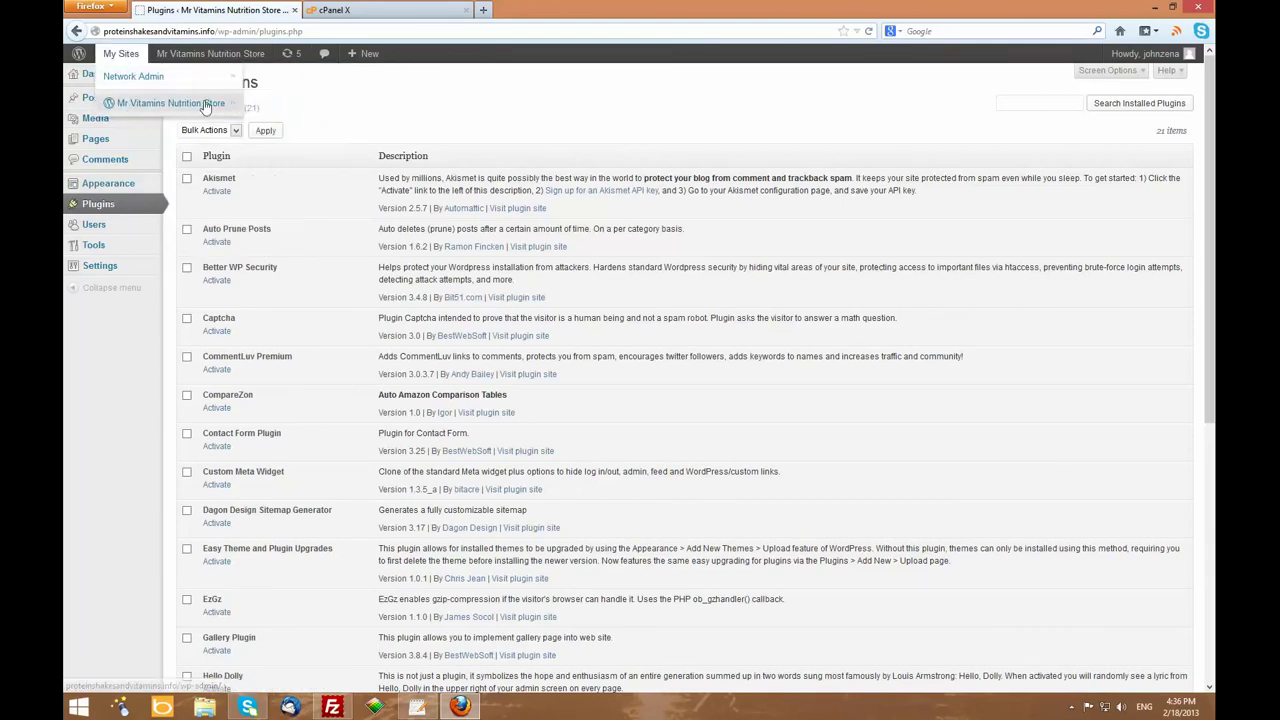
pyautogui.click(135, 80)
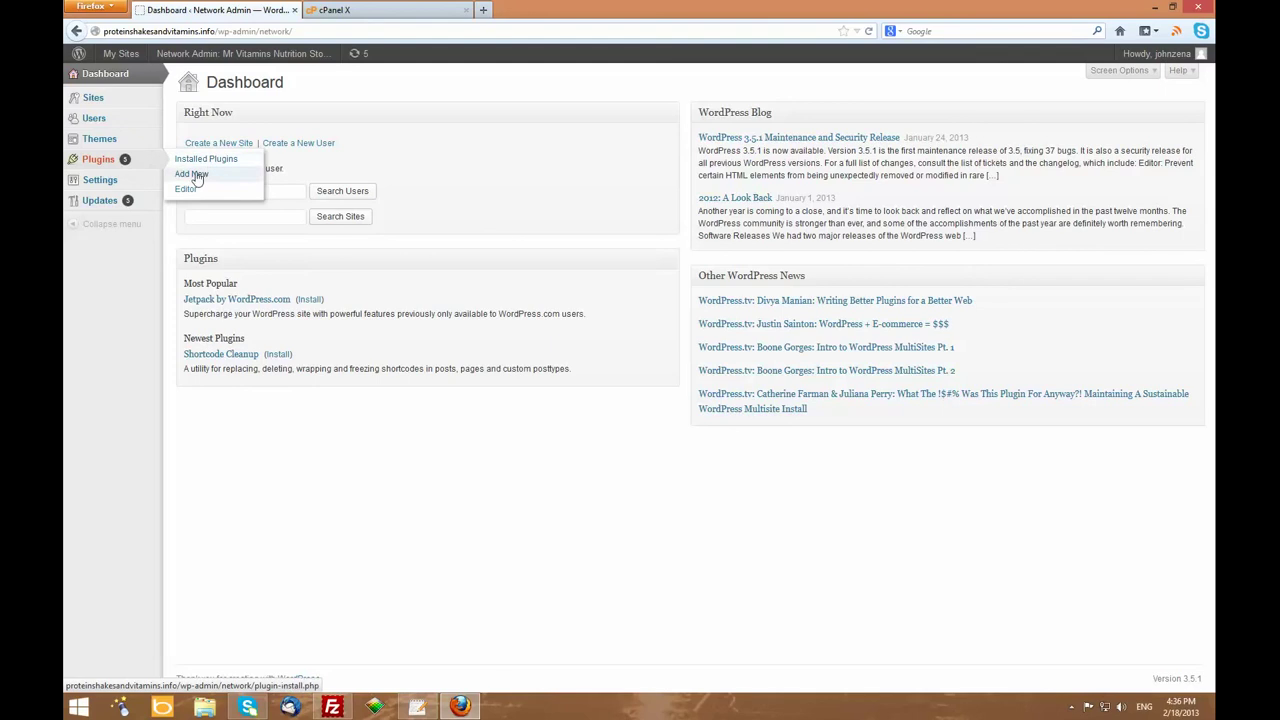
# Step: Search the directory for buddypress, install BuddyPress 1.6.4 and network-activate it
pyautogui.click(193, 174)
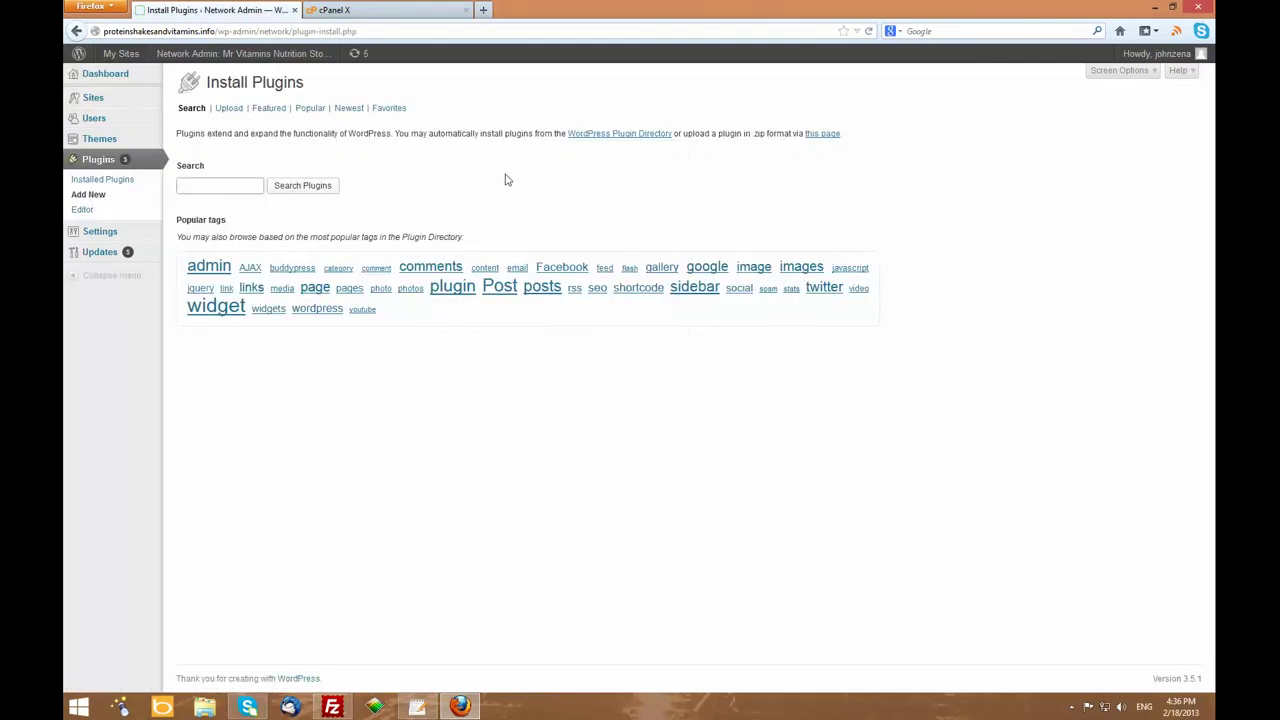
pyautogui.write('buddypress')
pyautogui.press('Return')
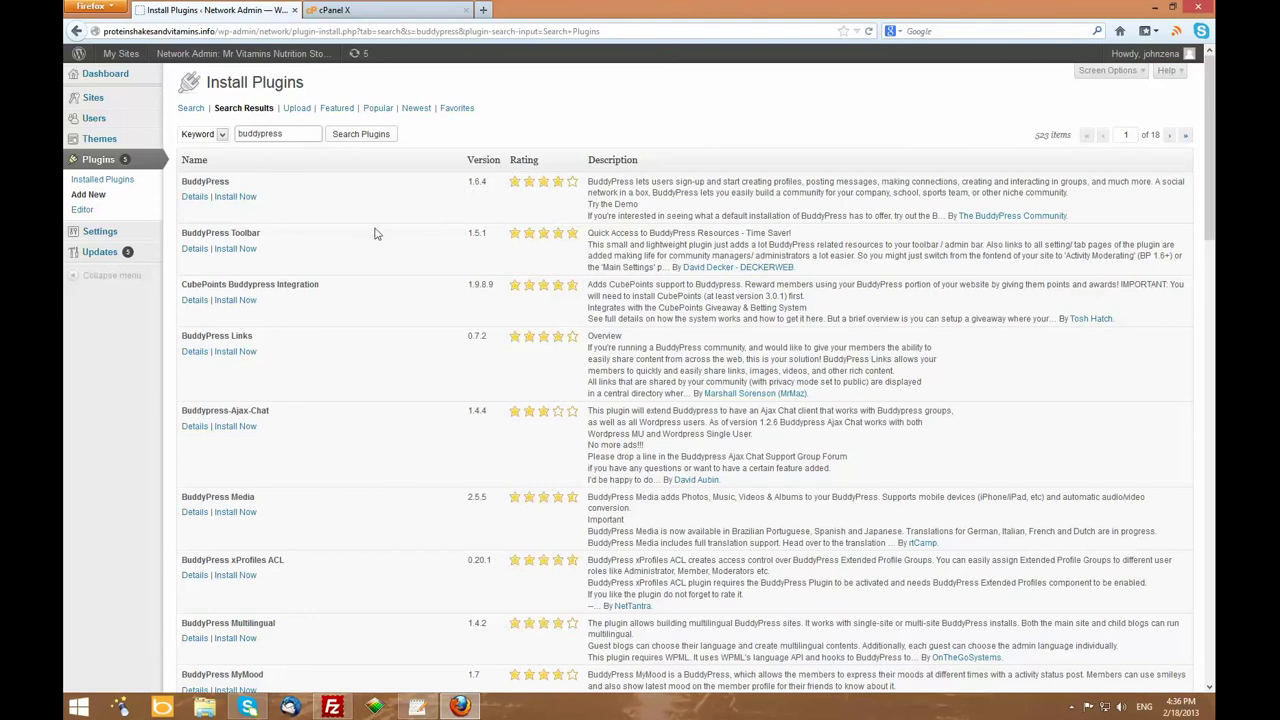
pyautogui.click(235, 197)
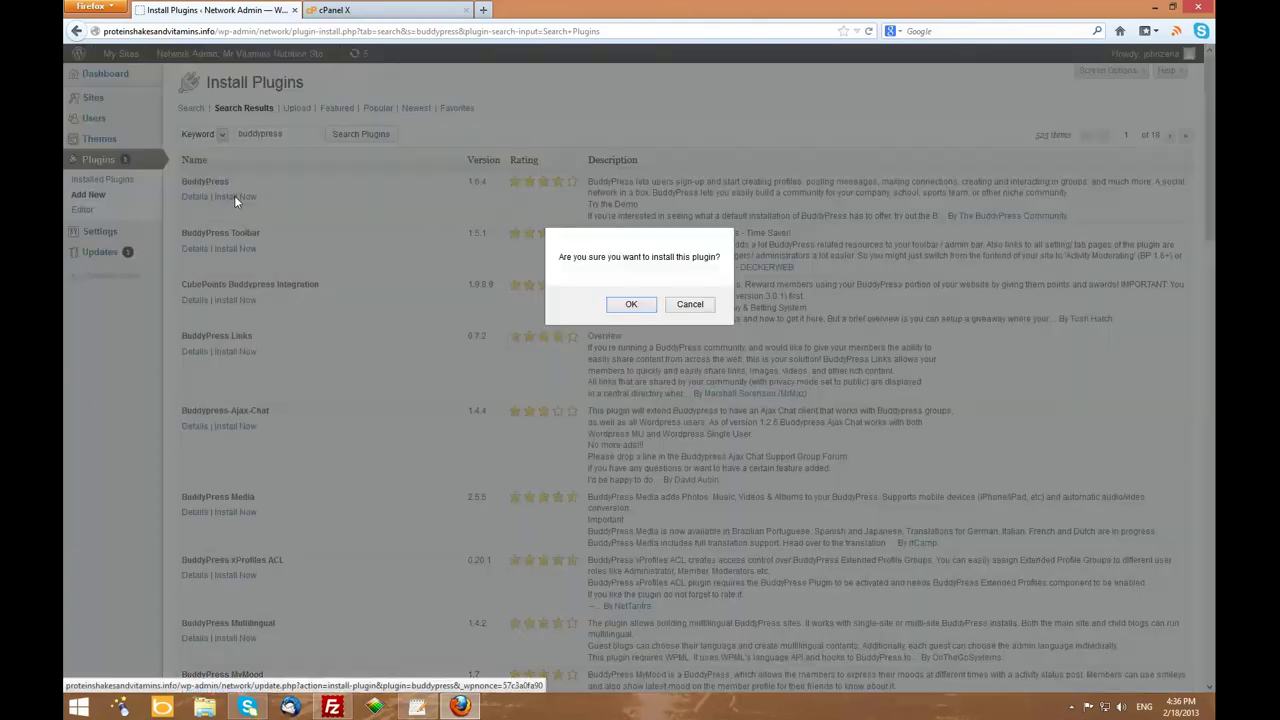
pyautogui.click(631, 305)
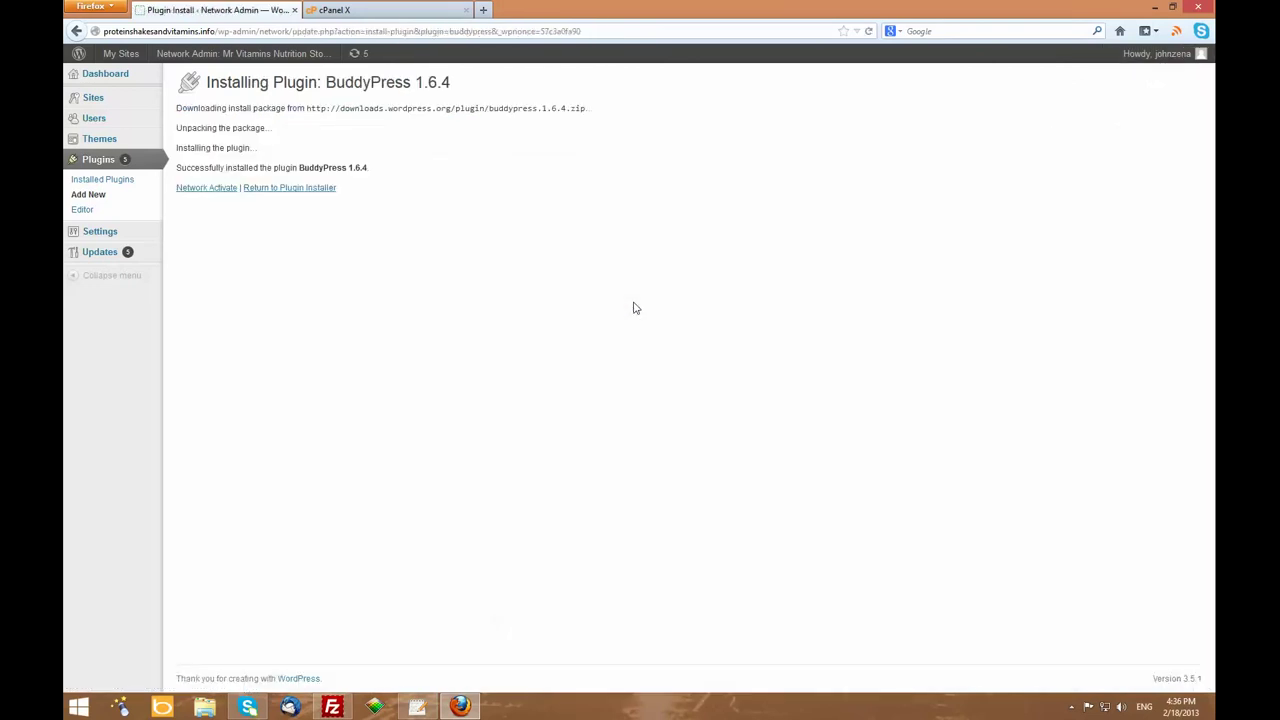
pyautogui.click(208, 189)
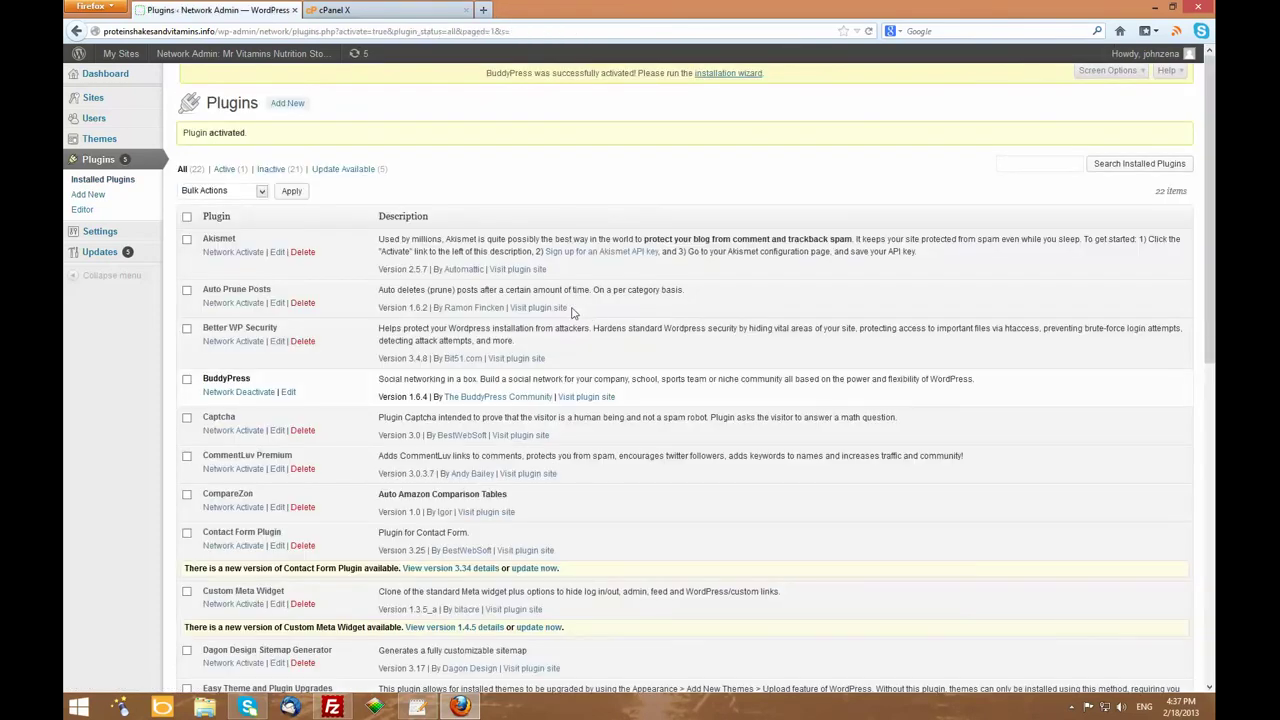
# Step: Run the BuddyPress wizard, keeping all components and the auto-created directory pages
pyautogui.click(720, 75)
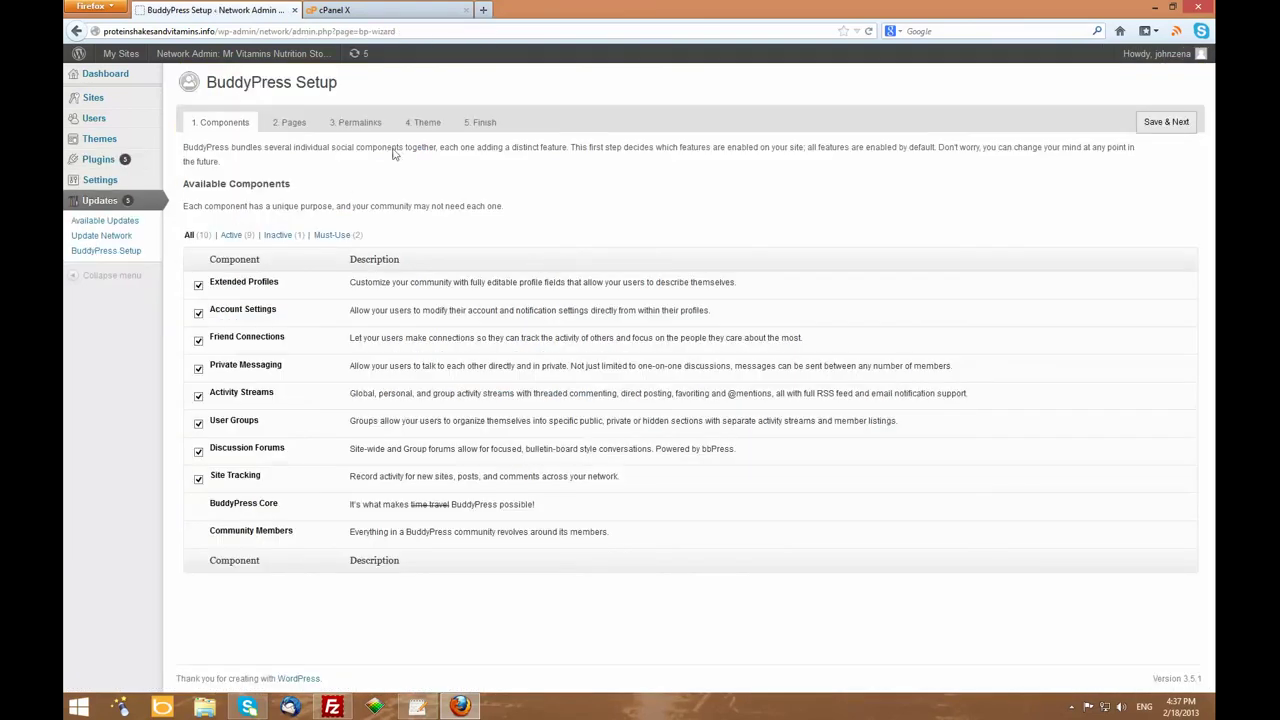
pyautogui.click(1168, 124)
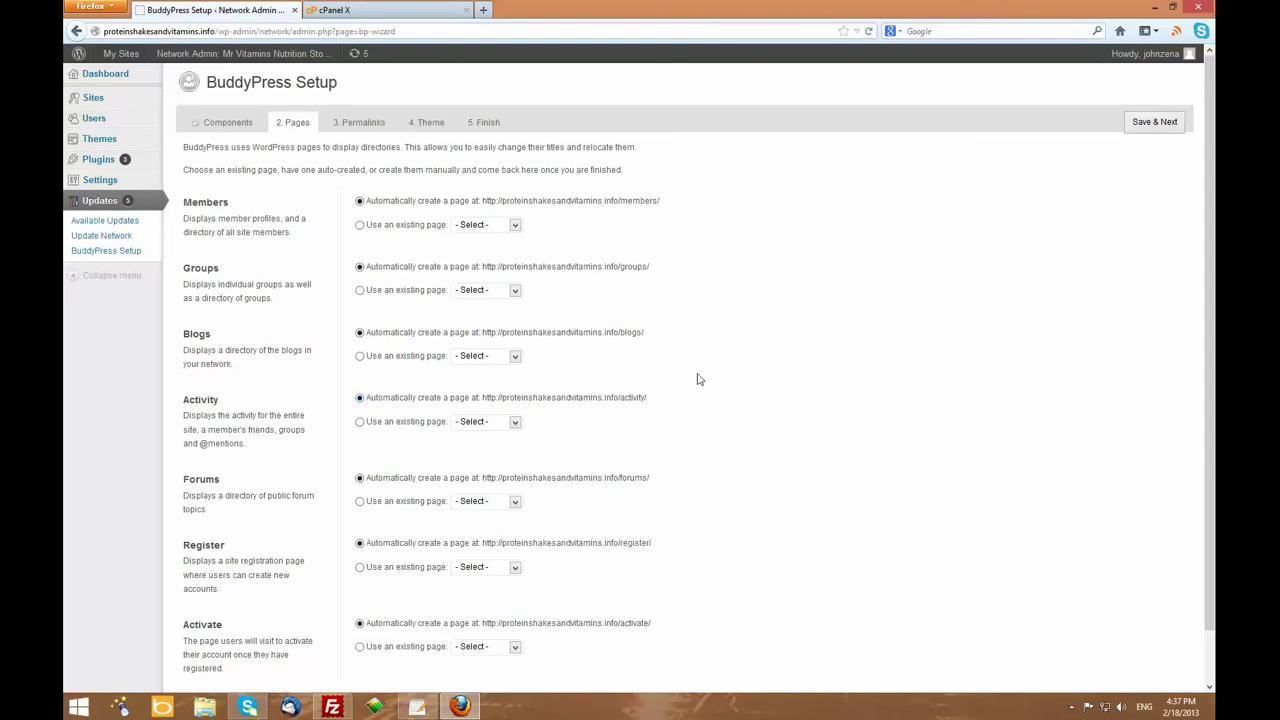
pyautogui.scroll(-1, 700, 379)
pyautogui.scroll(1, 700, 379)
pyautogui.click(1157, 122)
pyautogui.moveTo(120, 58)
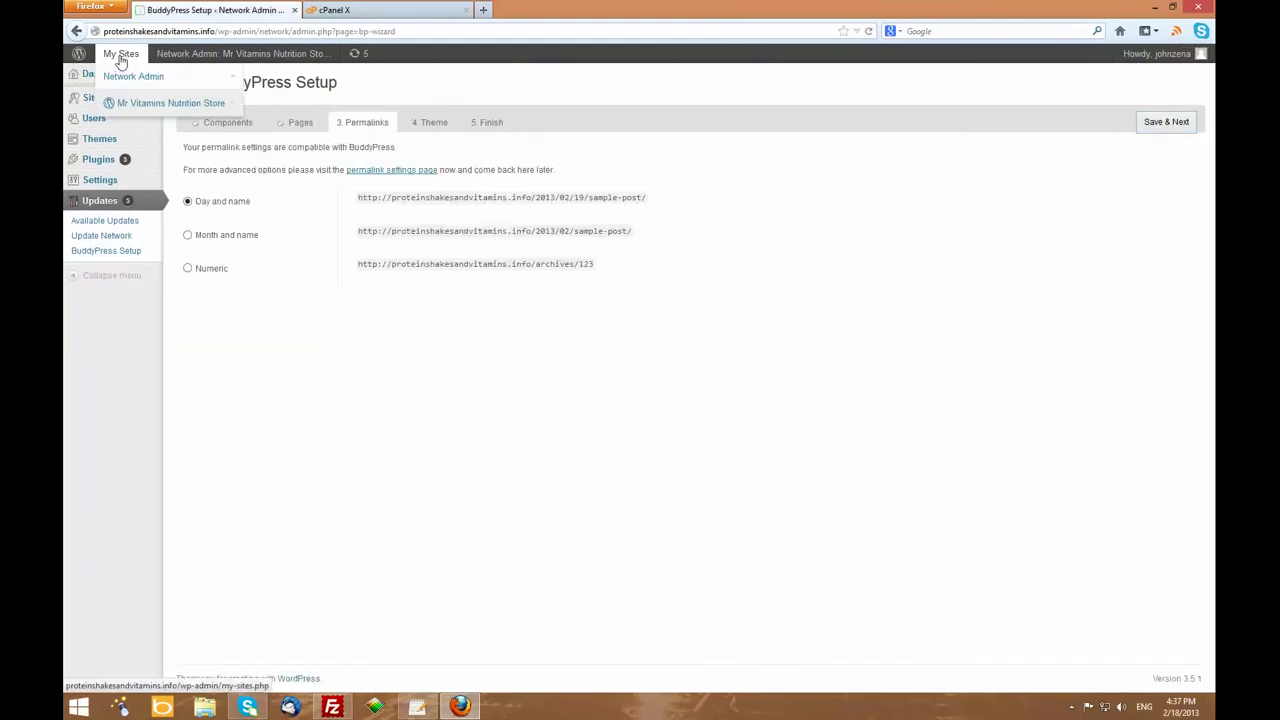
pyautogui.moveTo(182, 106)
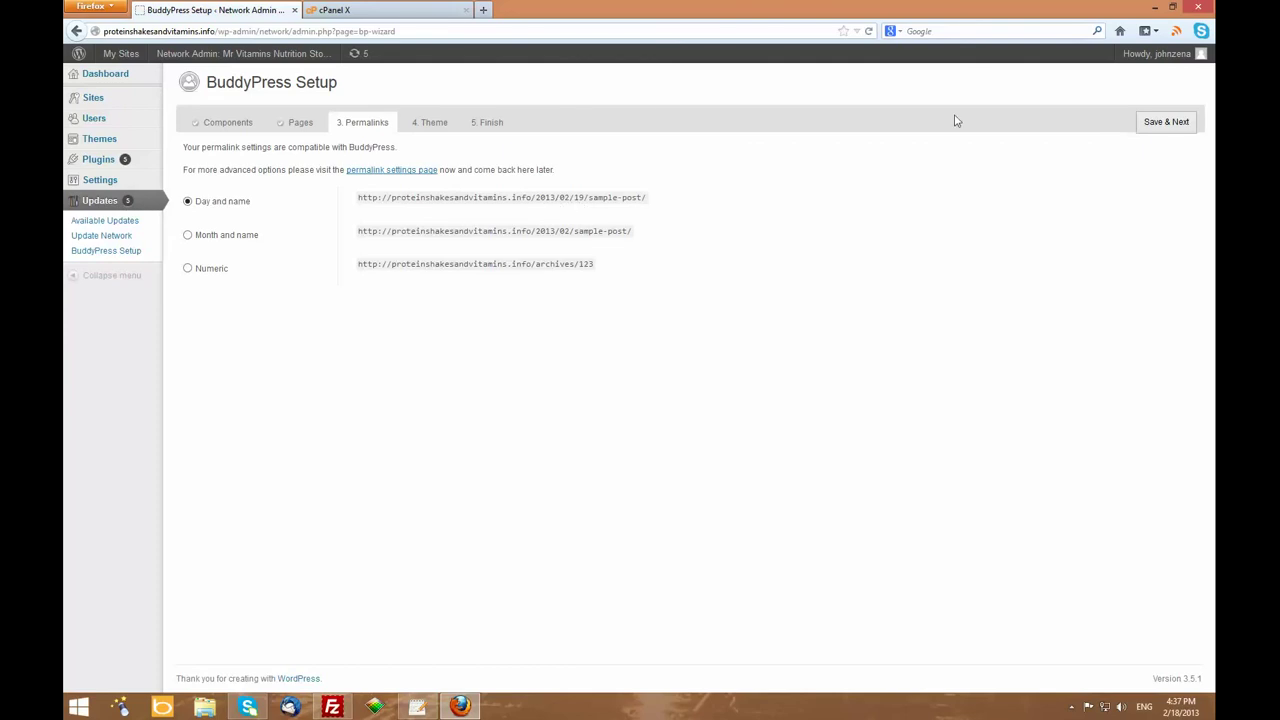
# Step: Accept the Day and name permalinks and keep the BuddyPress Default theme to reach Finish
pyautogui.click(1160, 123)
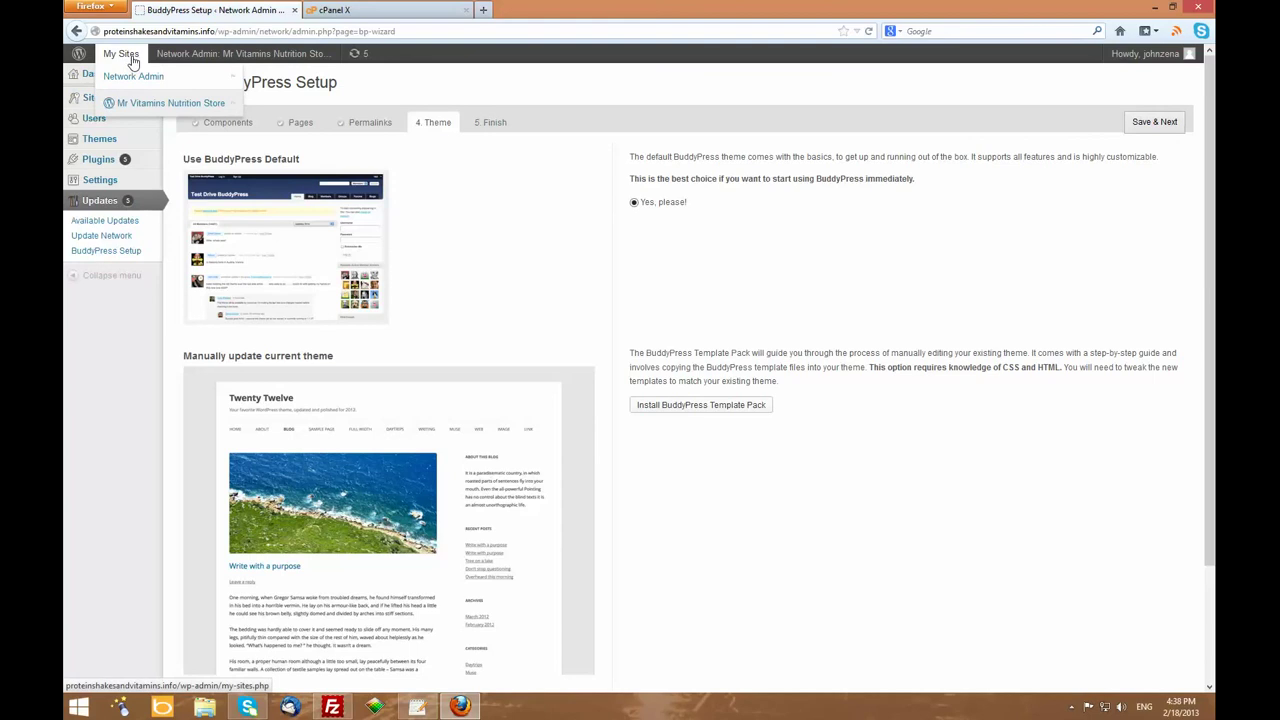
pyautogui.moveTo(133, 80)
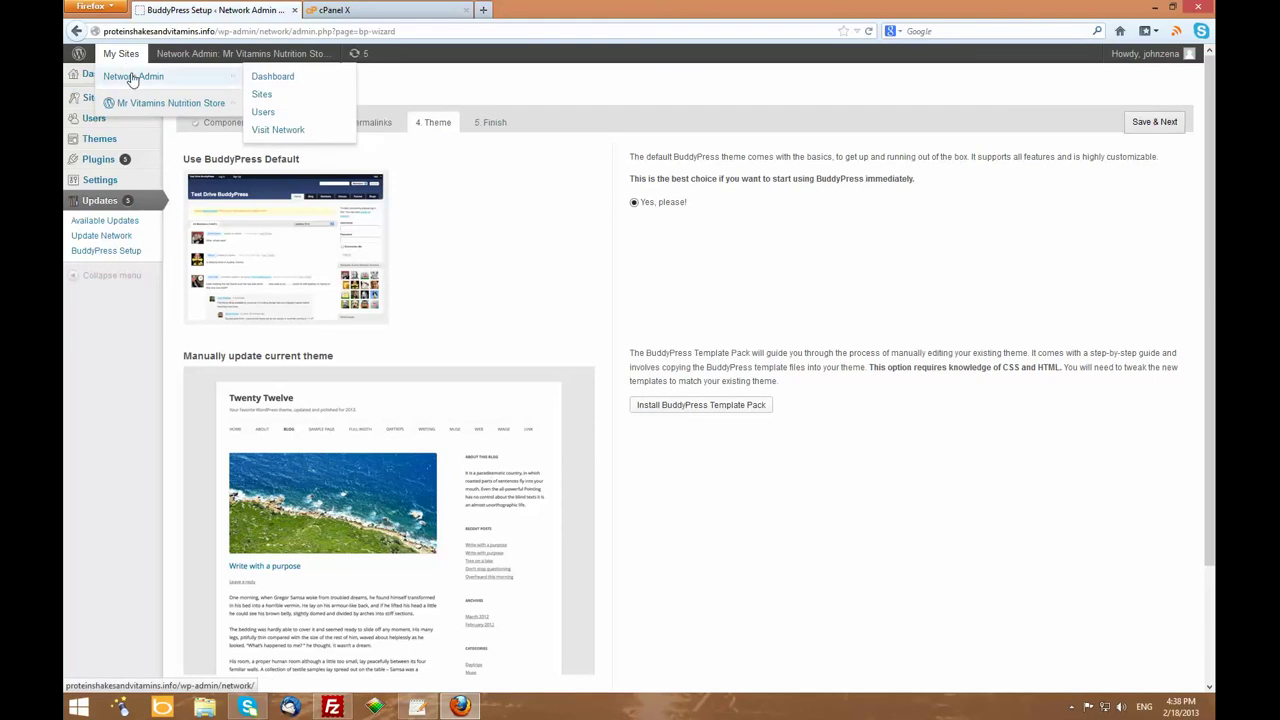
pyautogui.click(1152, 121)
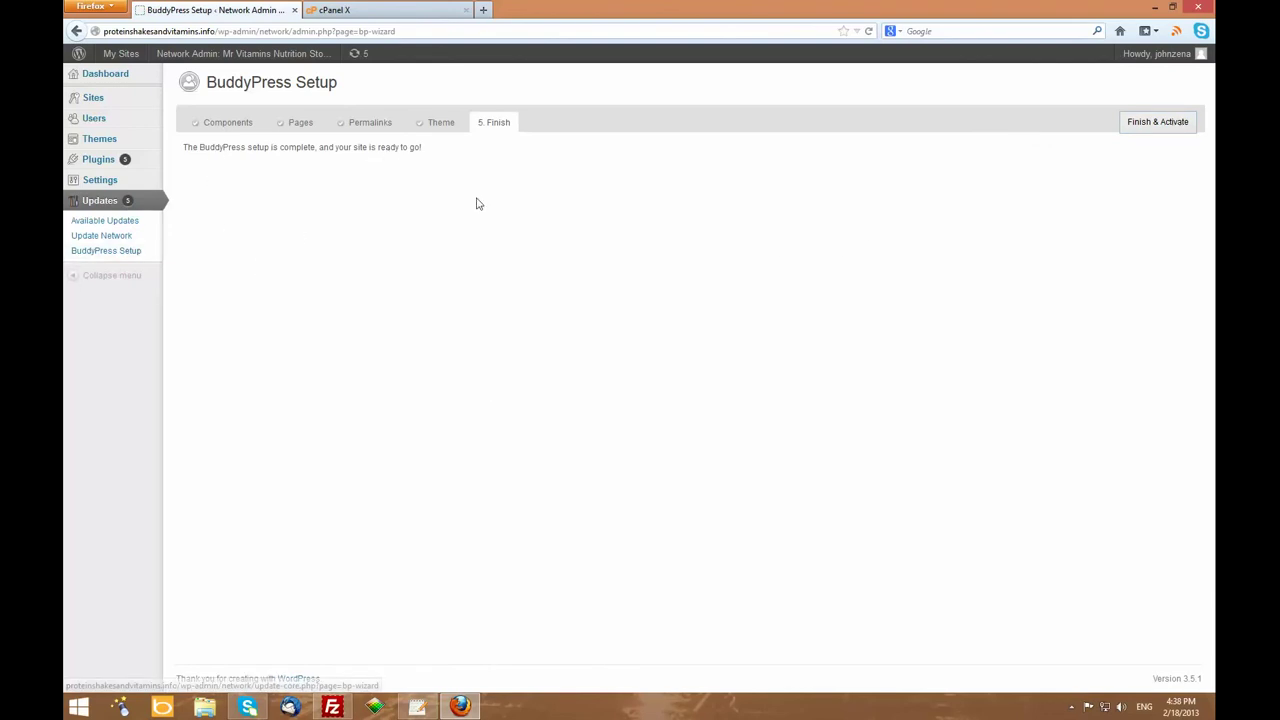
# Step: Finish and activate BuddyPress, then visit the Mr Vitamins Nutrition Store home page
pyautogui.click(1140, 124)
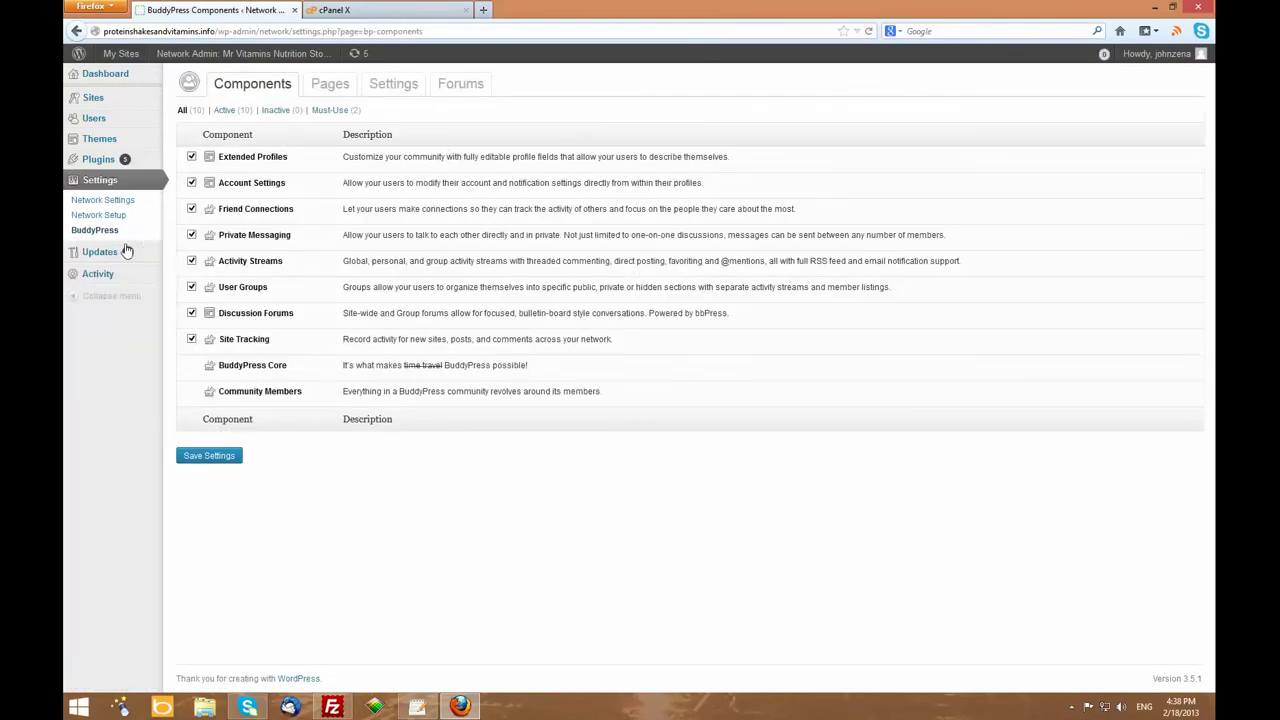
pyautogui.moveTo(111, 58)
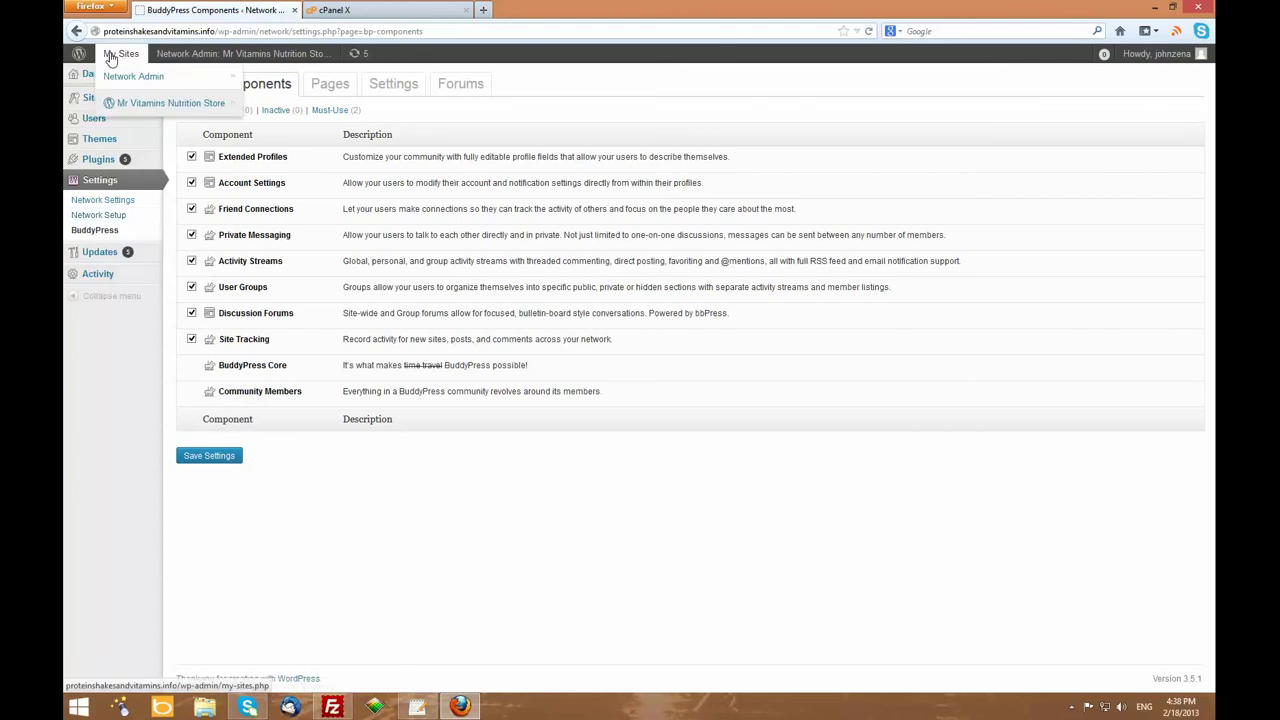
pyautogui.click(106, 98)
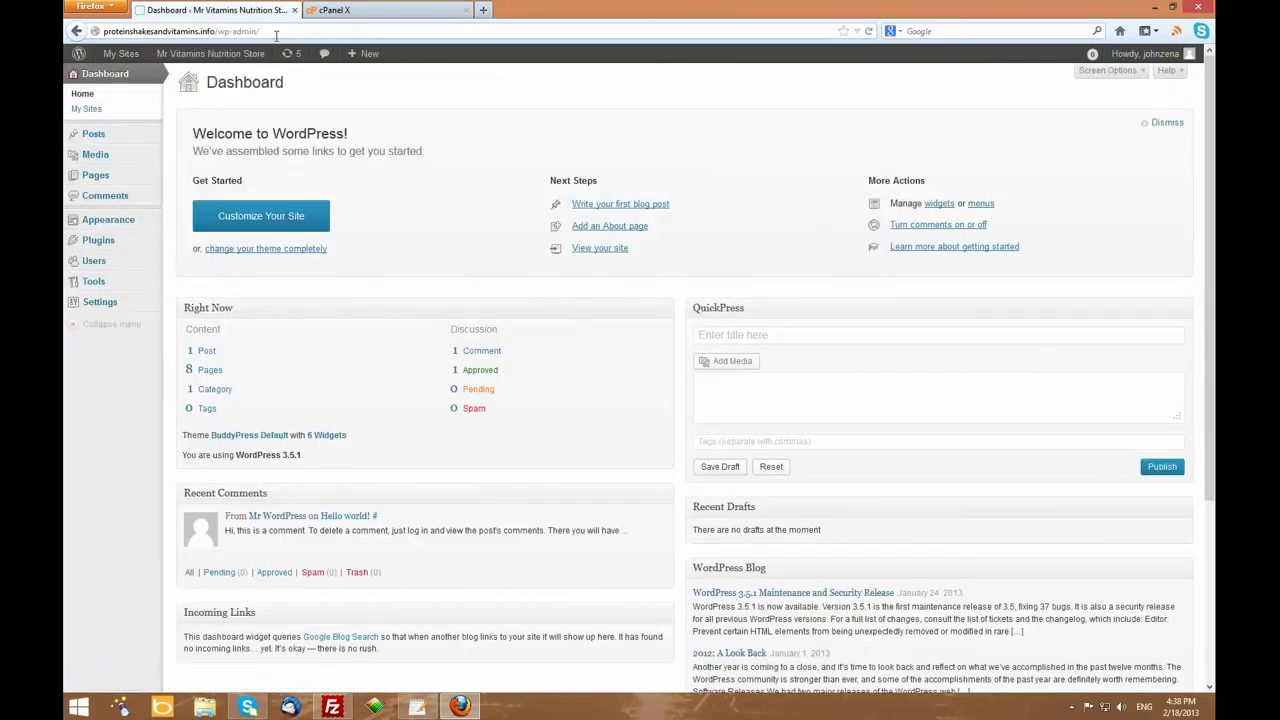
pyautogui.click(243, 58)
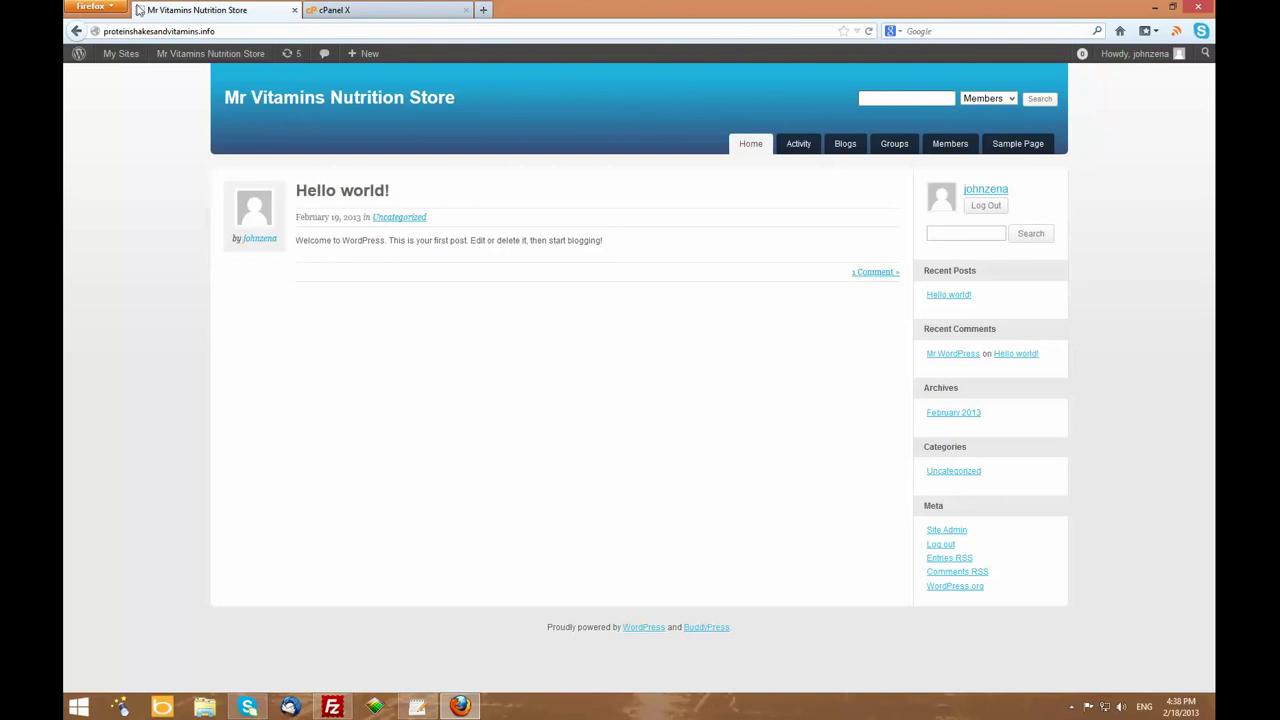
# Step: In Network Admin, check BuddyPress is network-activated and open its empty Activity log
pyautogui.moveTo(112, 56)
pyautogui.click(117, 79)
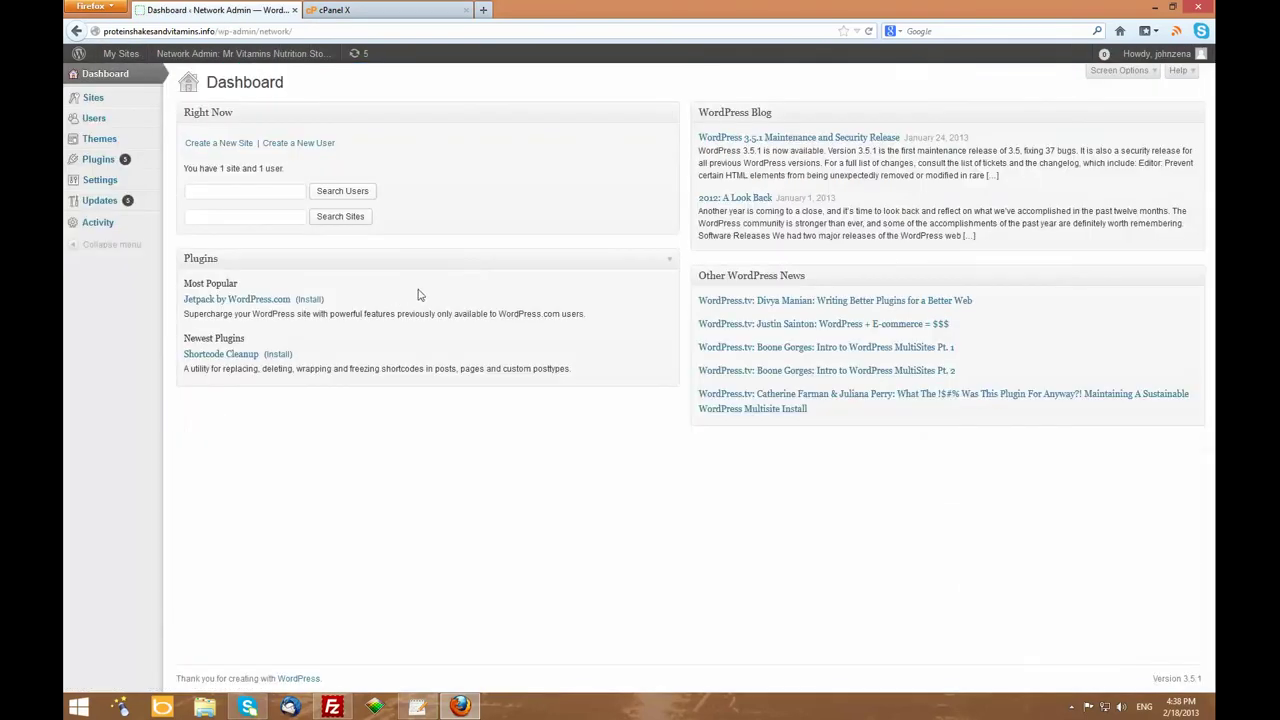
pyautogui.moveTo(93, 143)
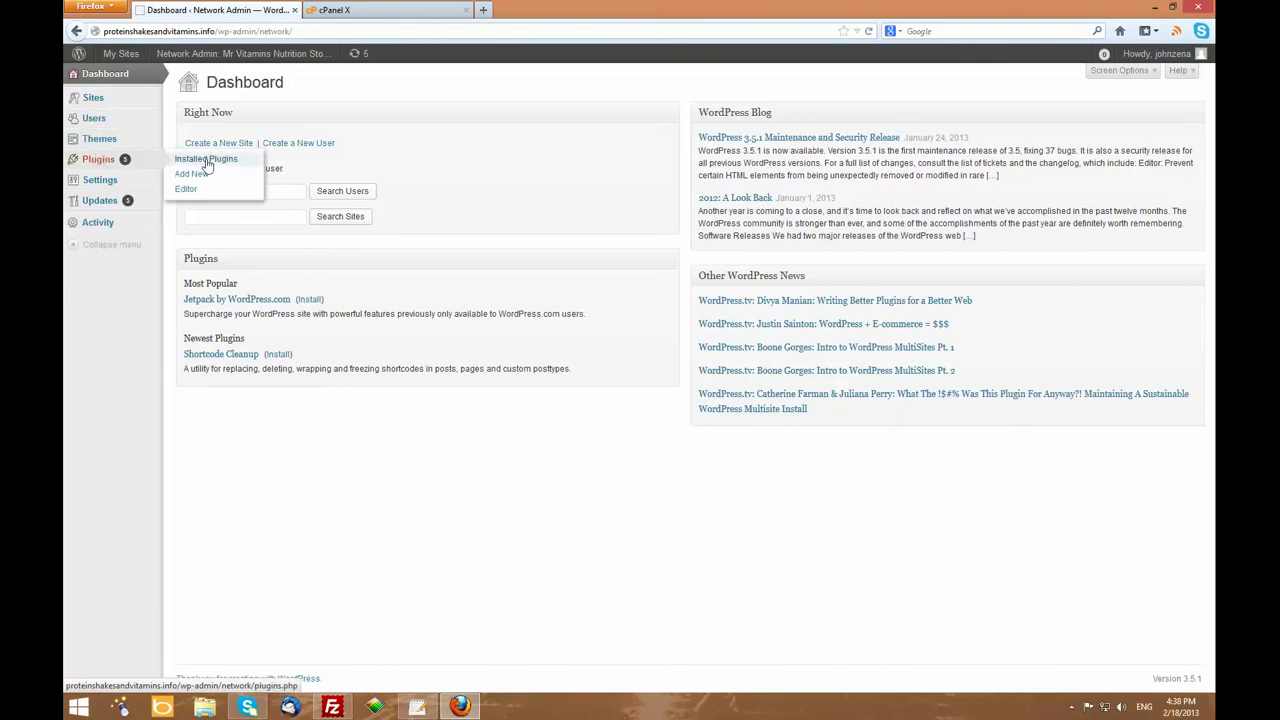
pyautogui.click(200, 162)
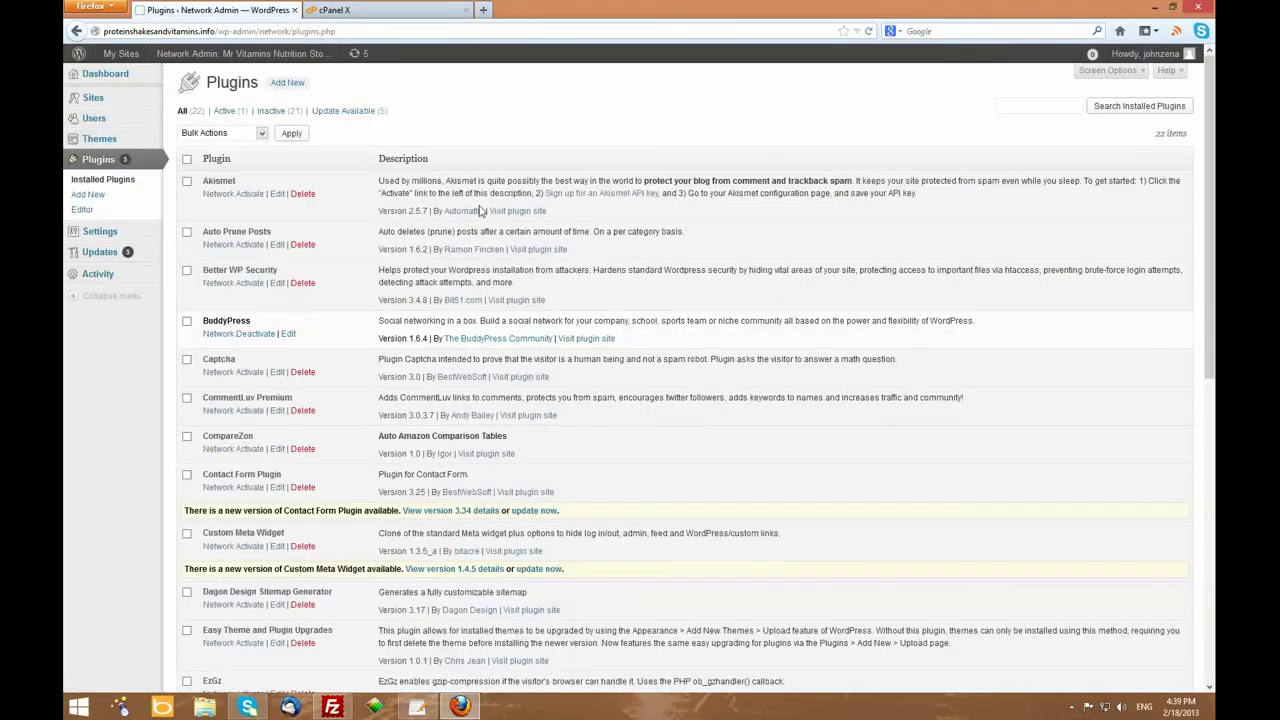
pyautogui.scroll(-6, 480, 210)
pyautogui.scroll(3, 480, 210)
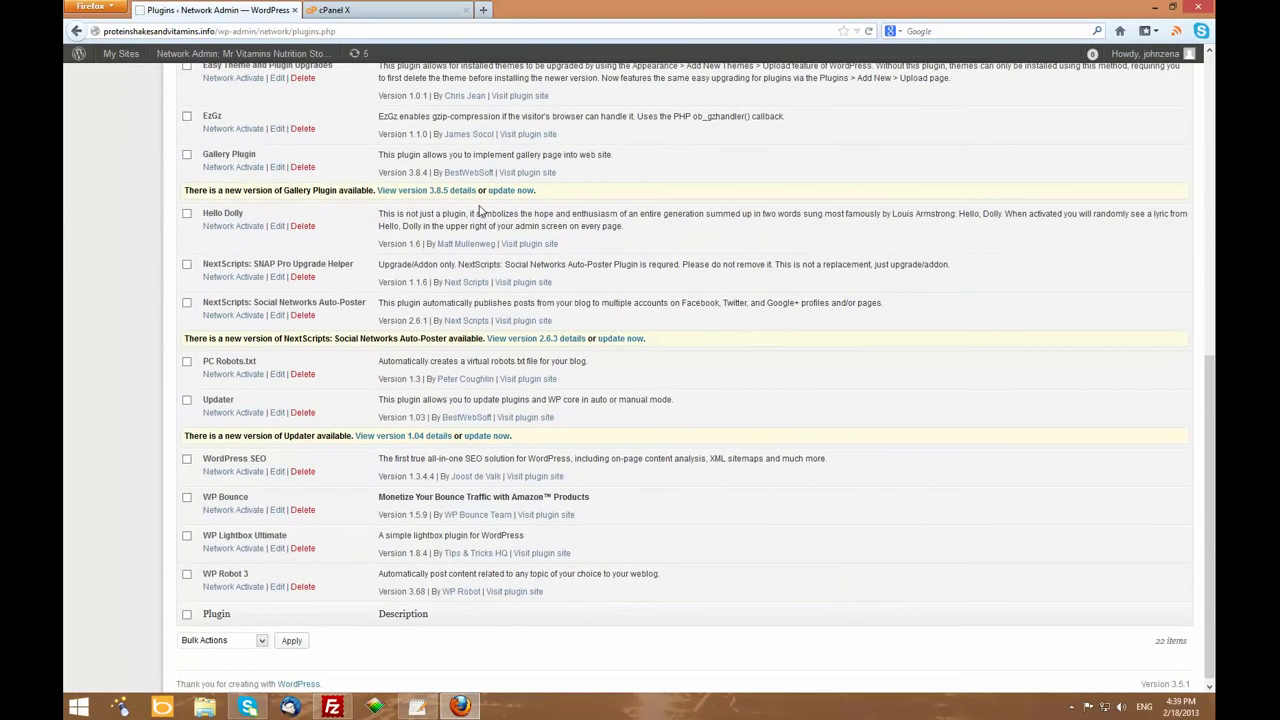
pyautogui.scroll(3, 480, 212)
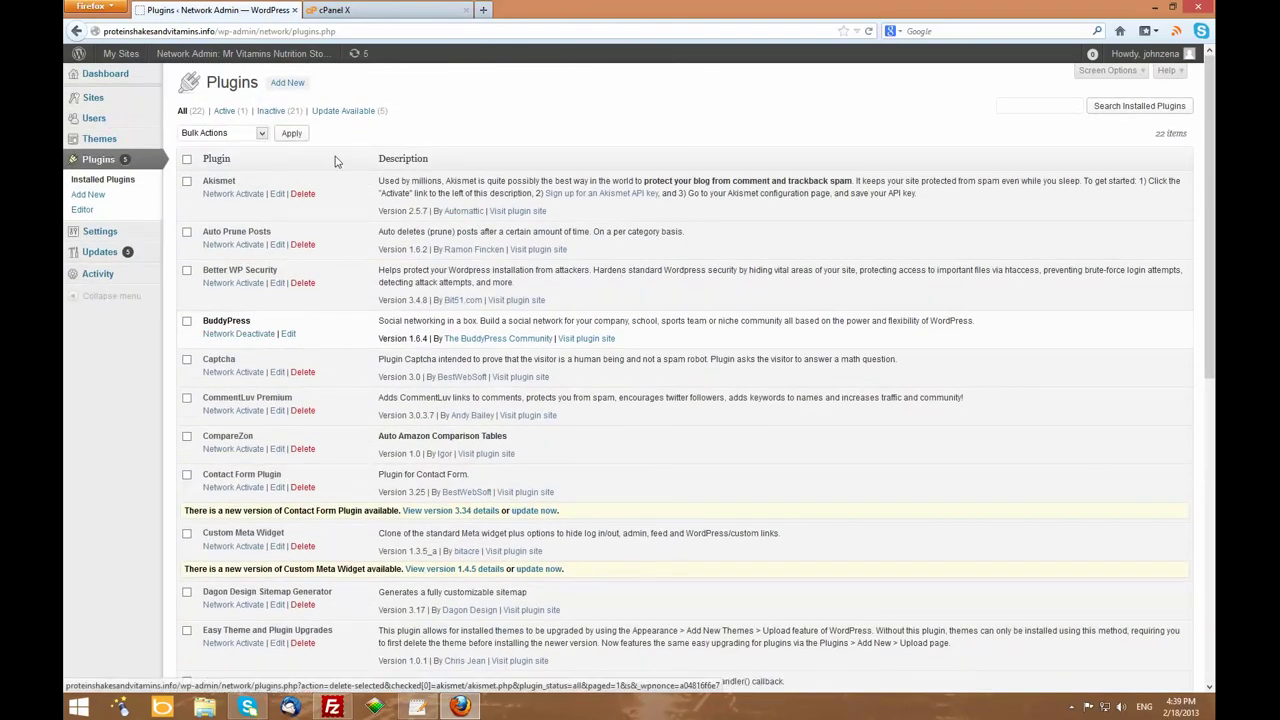
pyautogui.click(98, 274)
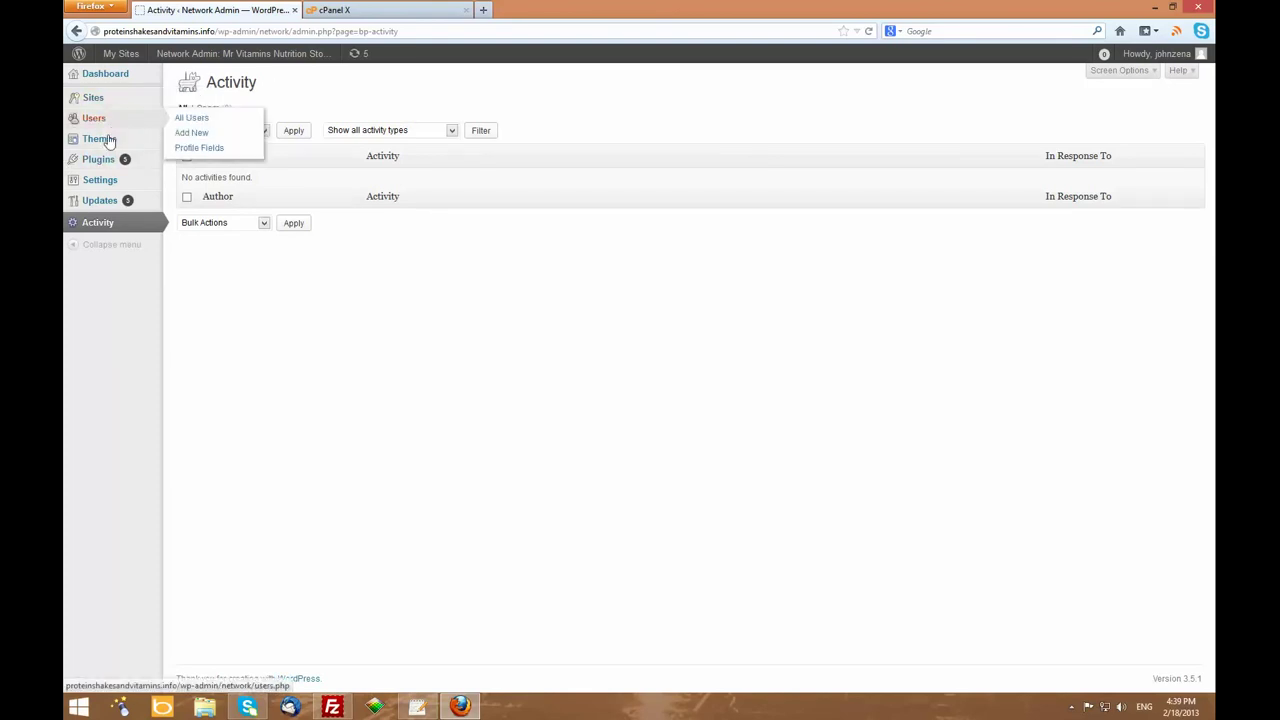
# Step: Open the My Sites list showing Mr Vitamins Nutrition Store as the primary site
pyautogui.moveTo(110, 136)
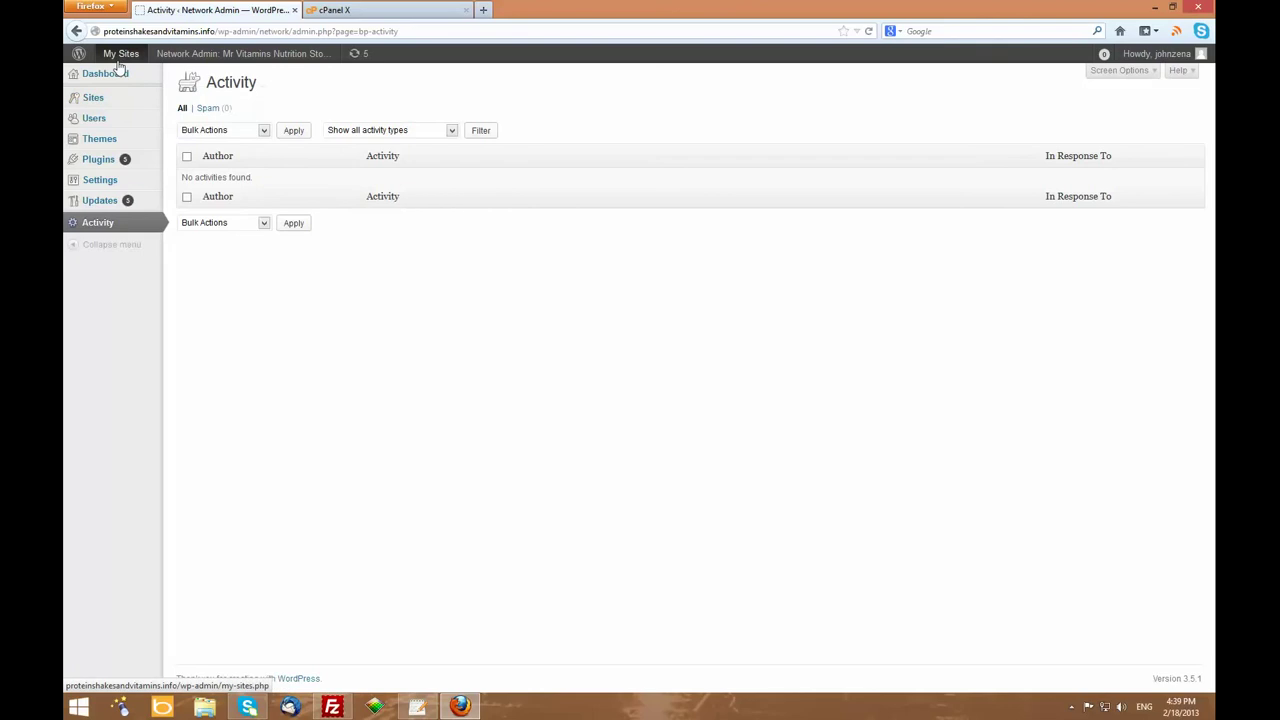
pyautogui.moveTo(120, 60)
pyautogui.moveTo(119, 82)
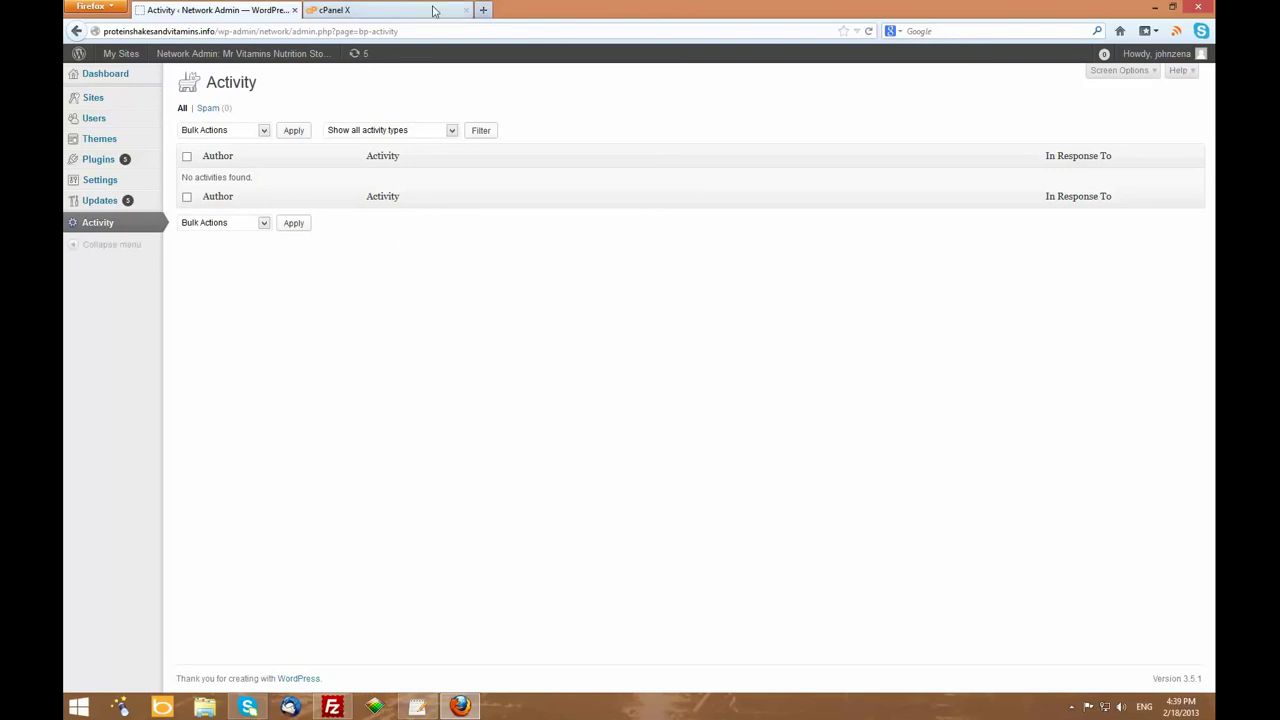
pyautogui.moveTo(228, 54)
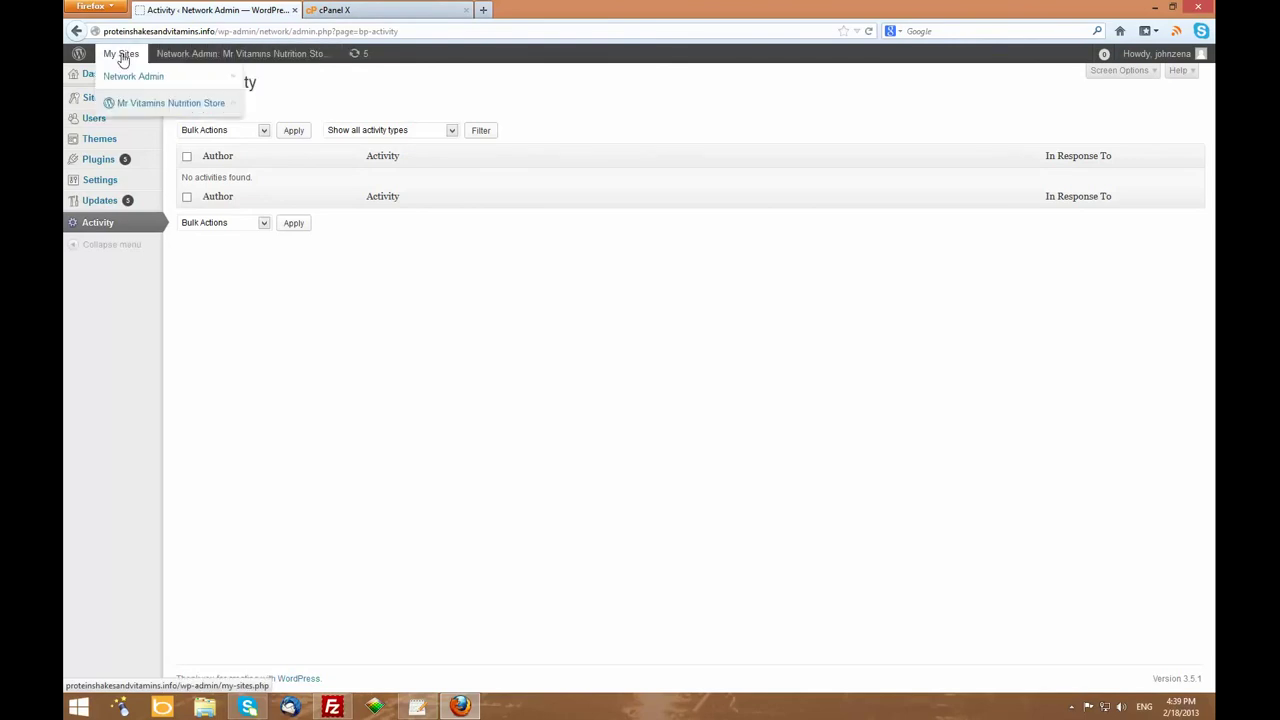
pyautogui.click(121, 54)
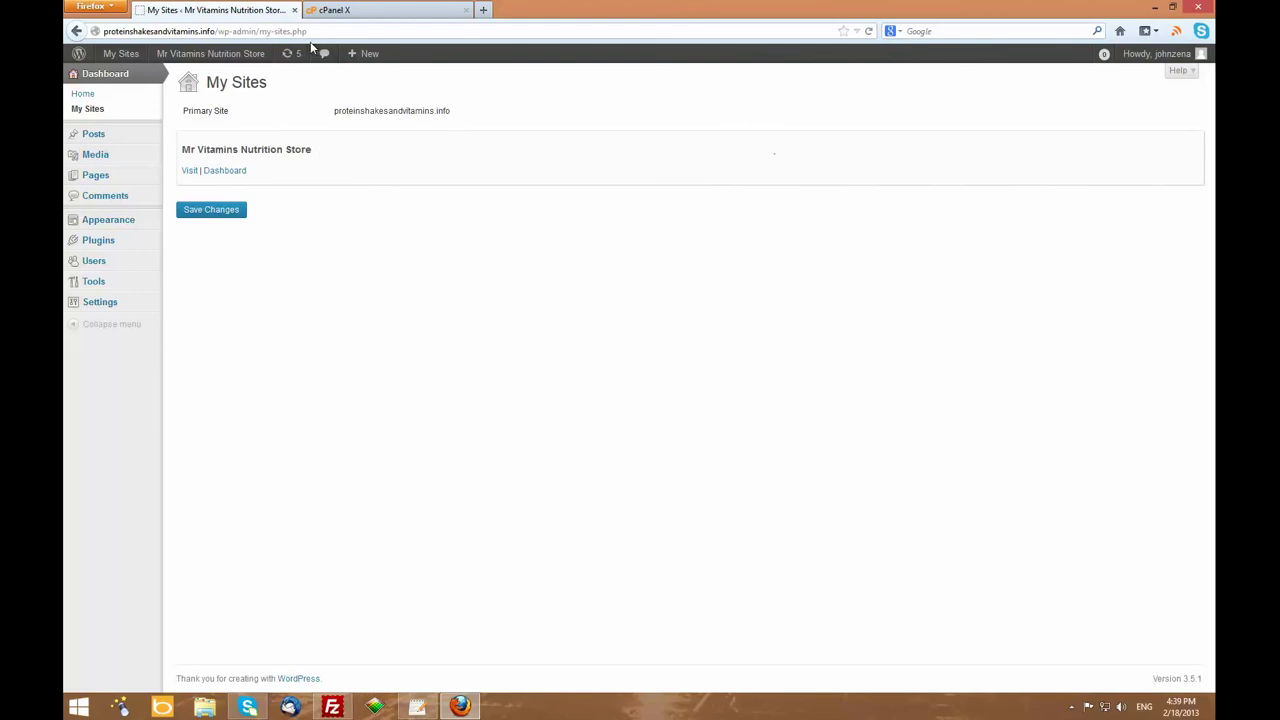
# Step: Visit the Mr Vitamins Nutrition Store home page and log out so the username and password login form shows
pyautogui.click(246, 54)
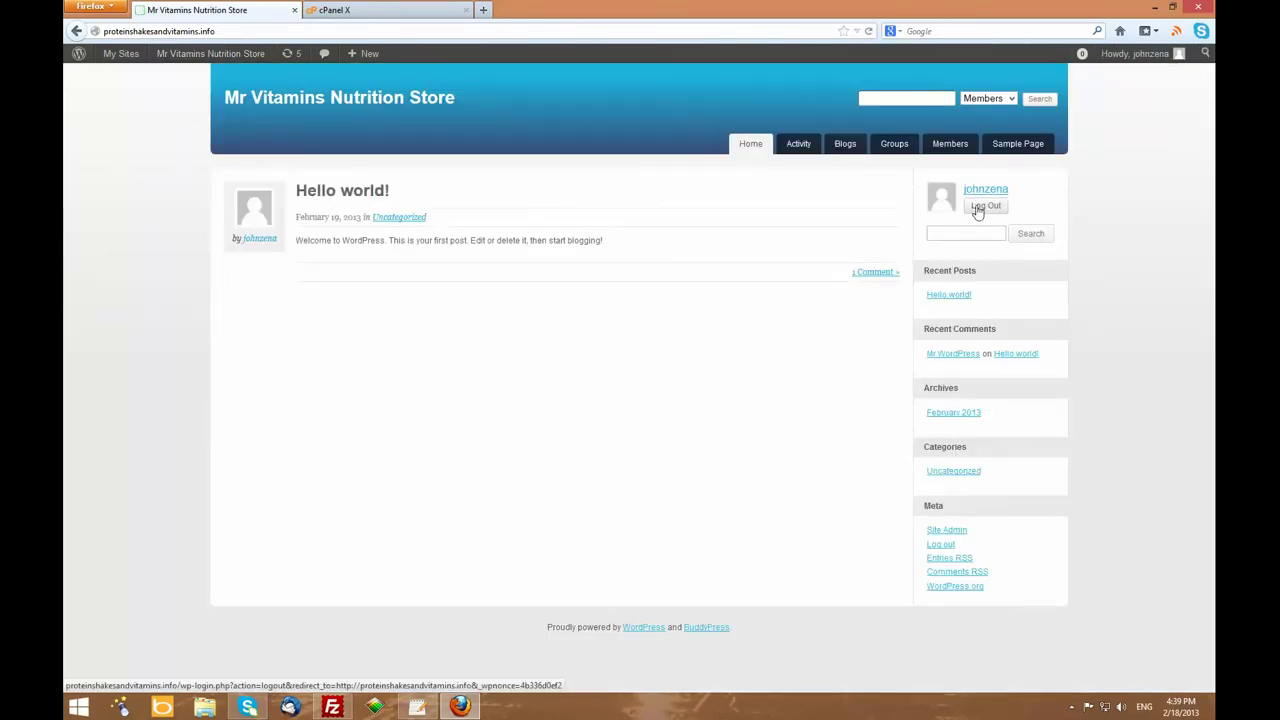
pyautogui.click(978, 208)
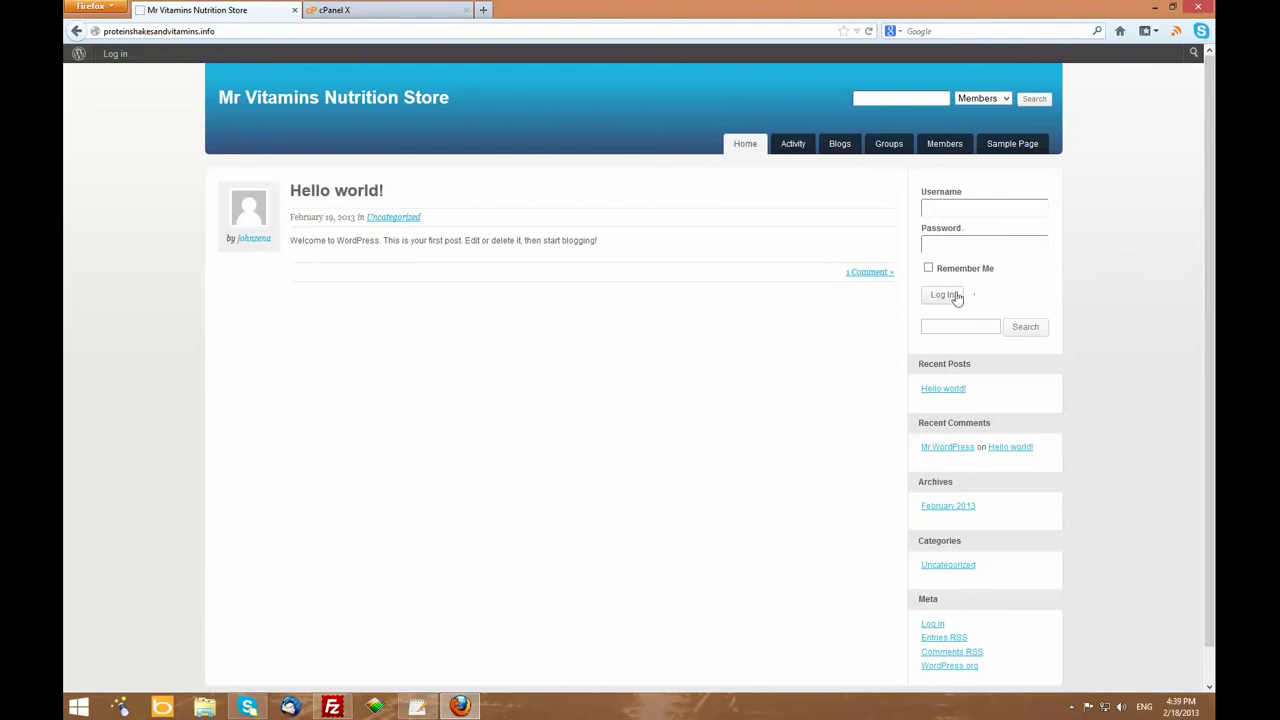
pyautogui.click(956, 329)
pyautogui.scroll(-1, 1152, 259)
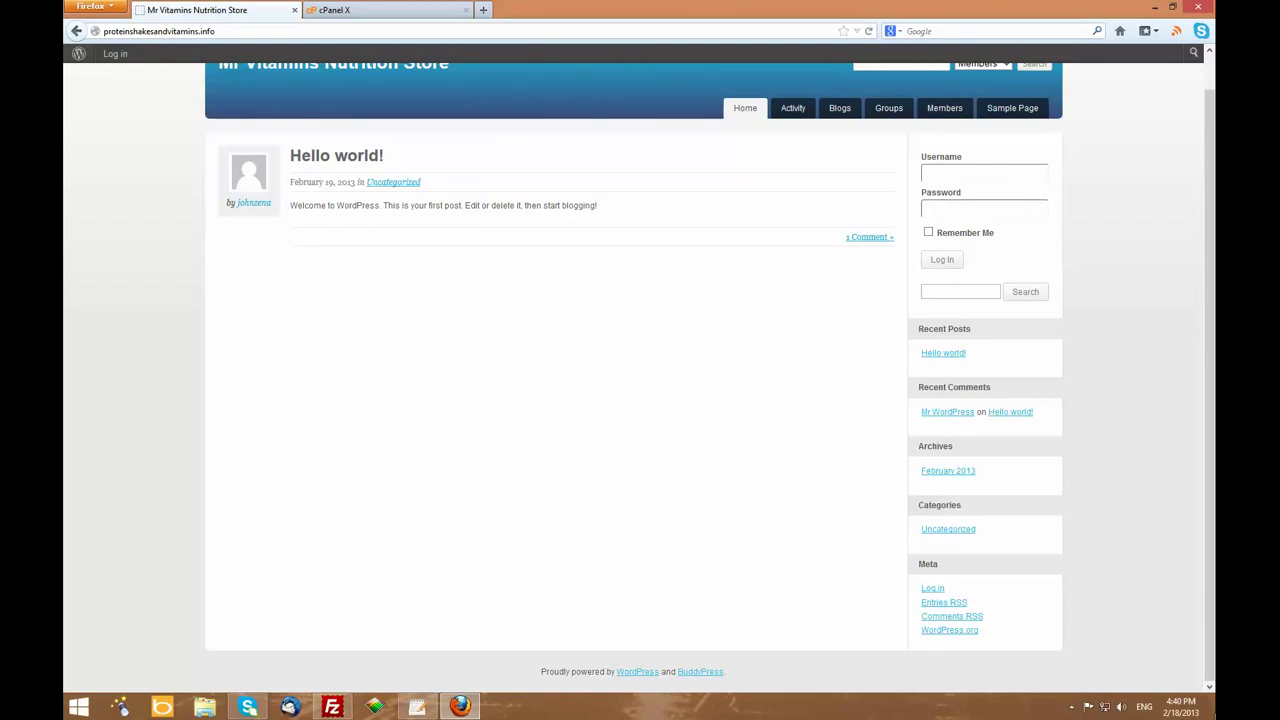
pyautogui.click(1073, 708)
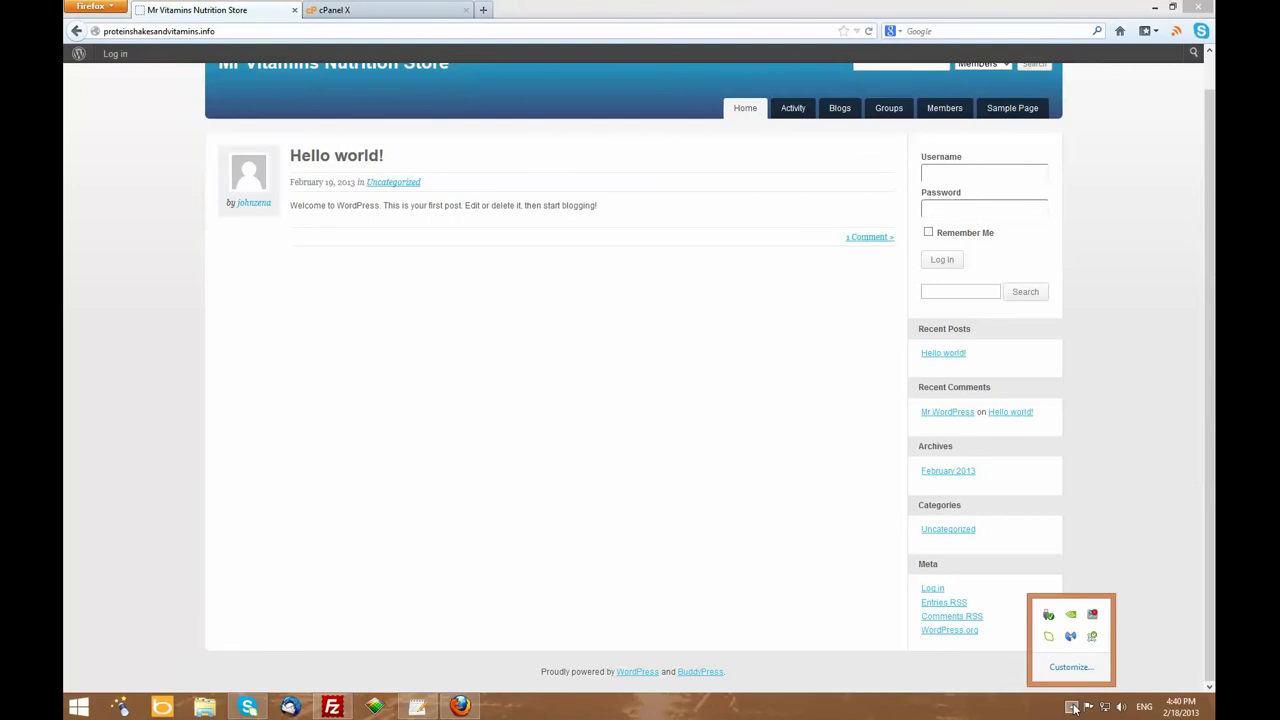
# Step: In FileZilla, go up to the remote public_html folder and open wp-content
pyautogui.click(1100, 620)
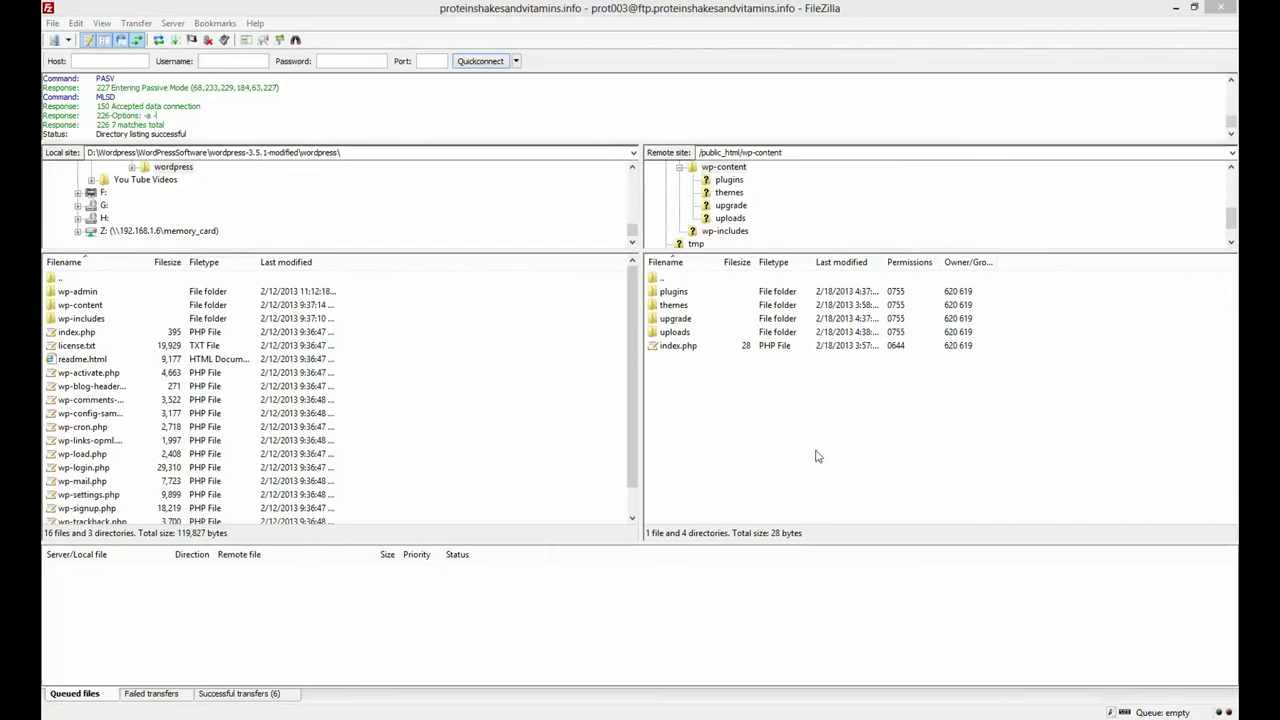
pyautogui.click(692, 278)
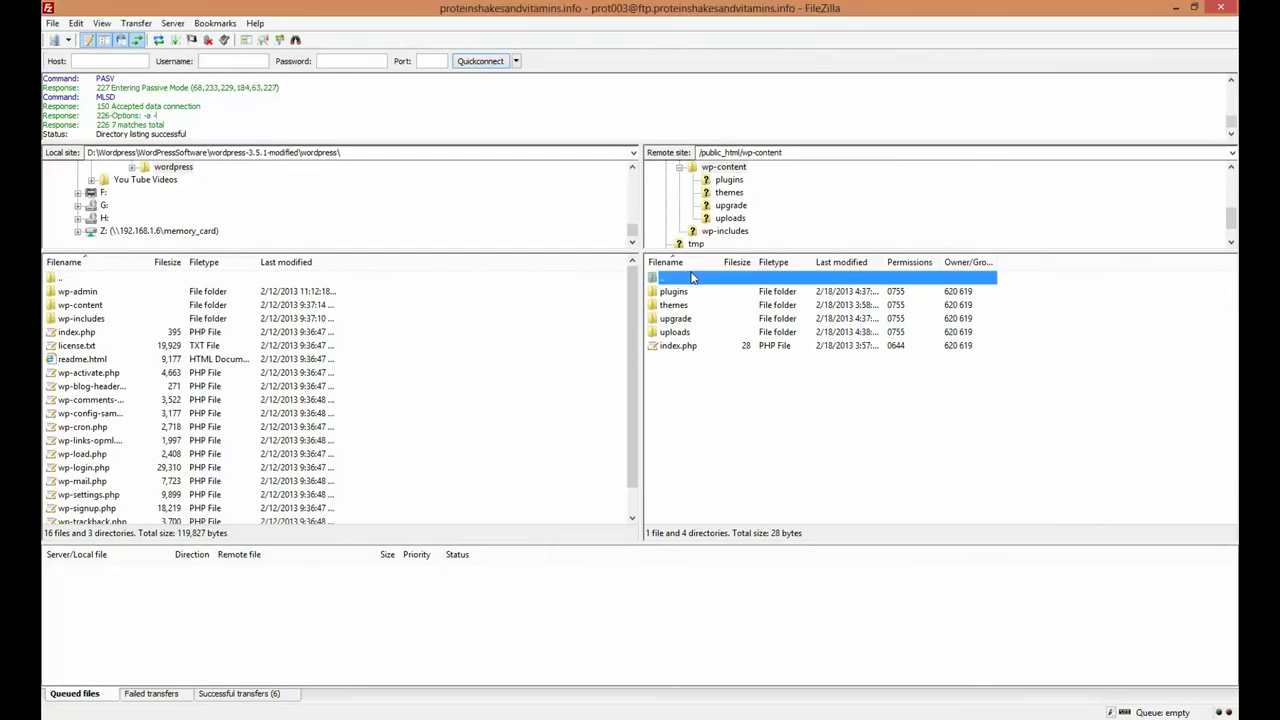
pyautogui.doubleClick(692, 278)
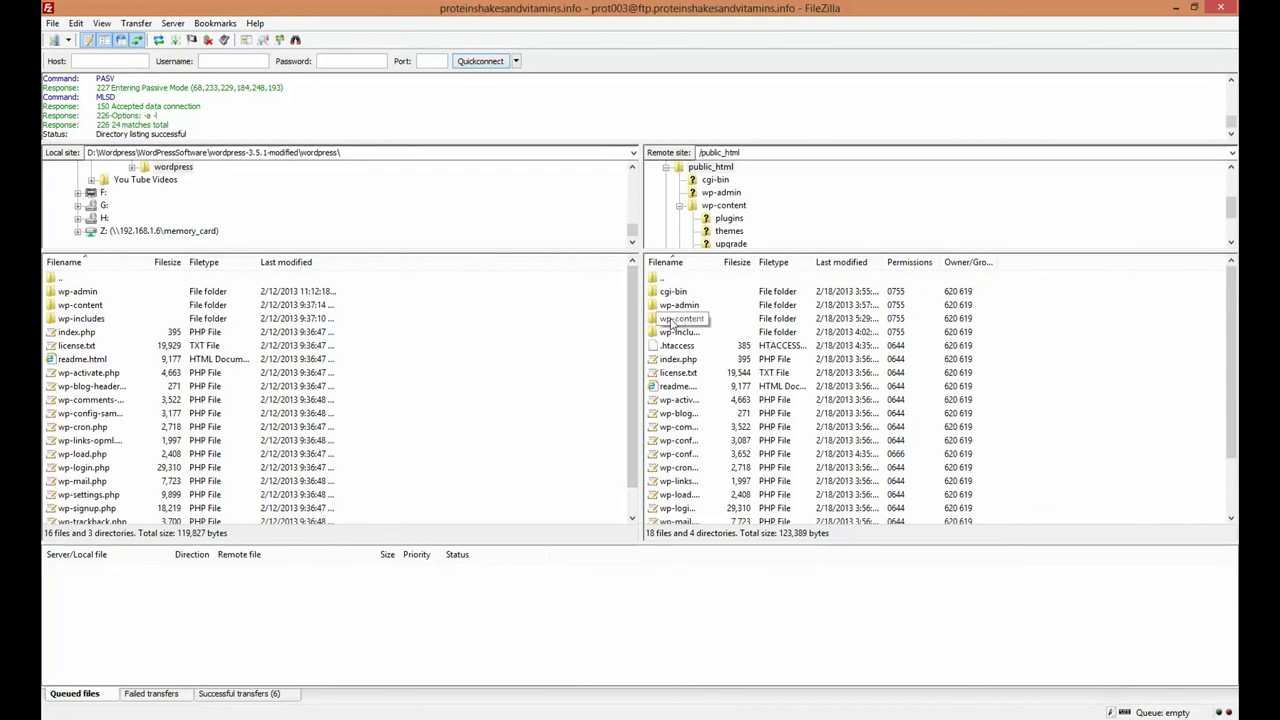
pyautogui.doubleClick(702, 320)
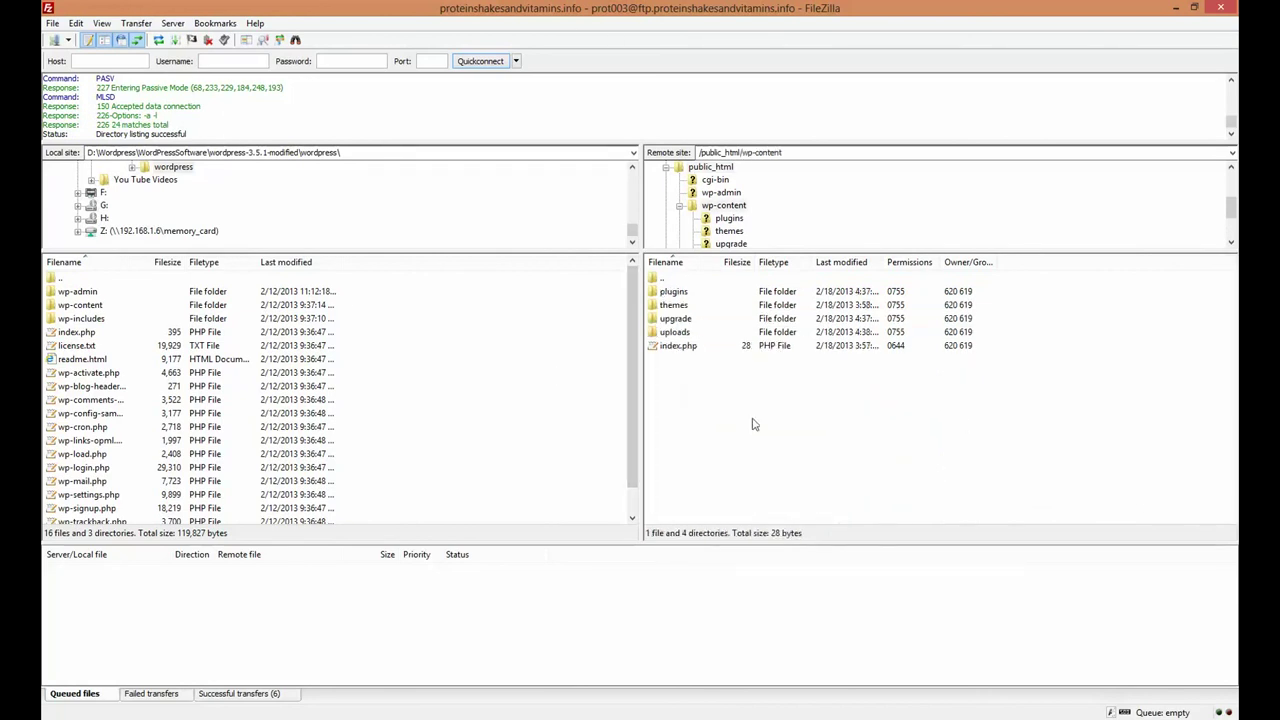
# Step: Create a new directory named blogs.dir inside wp-content
pyautogui.rightClick(757, 422)
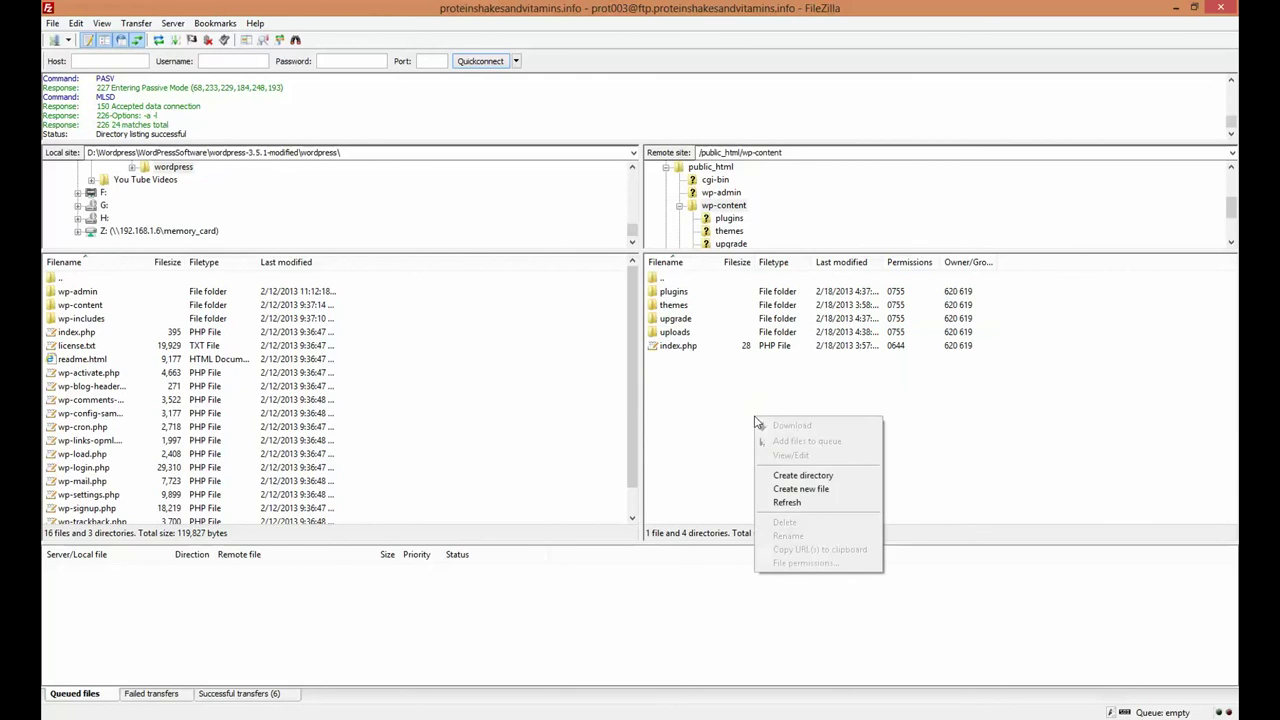
pyautogui.click(818, 478)
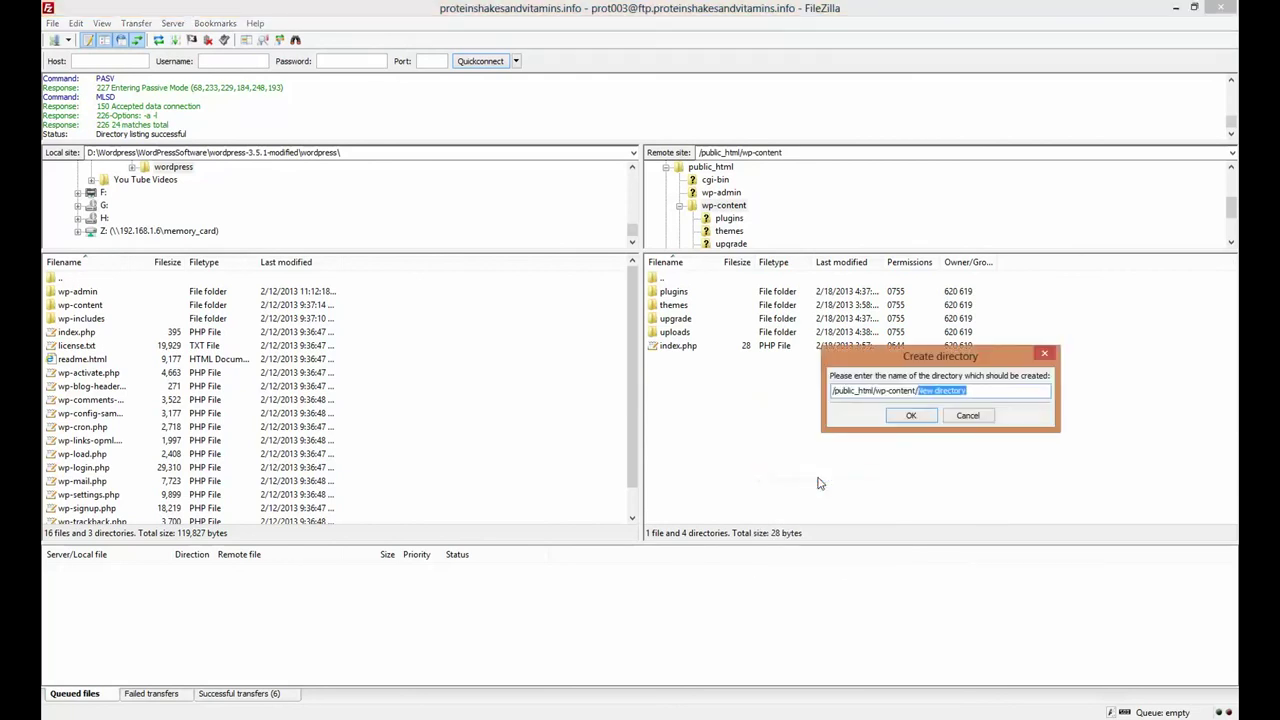
pyautogui.write('blogs.')
pyautogui.click(910, 415)
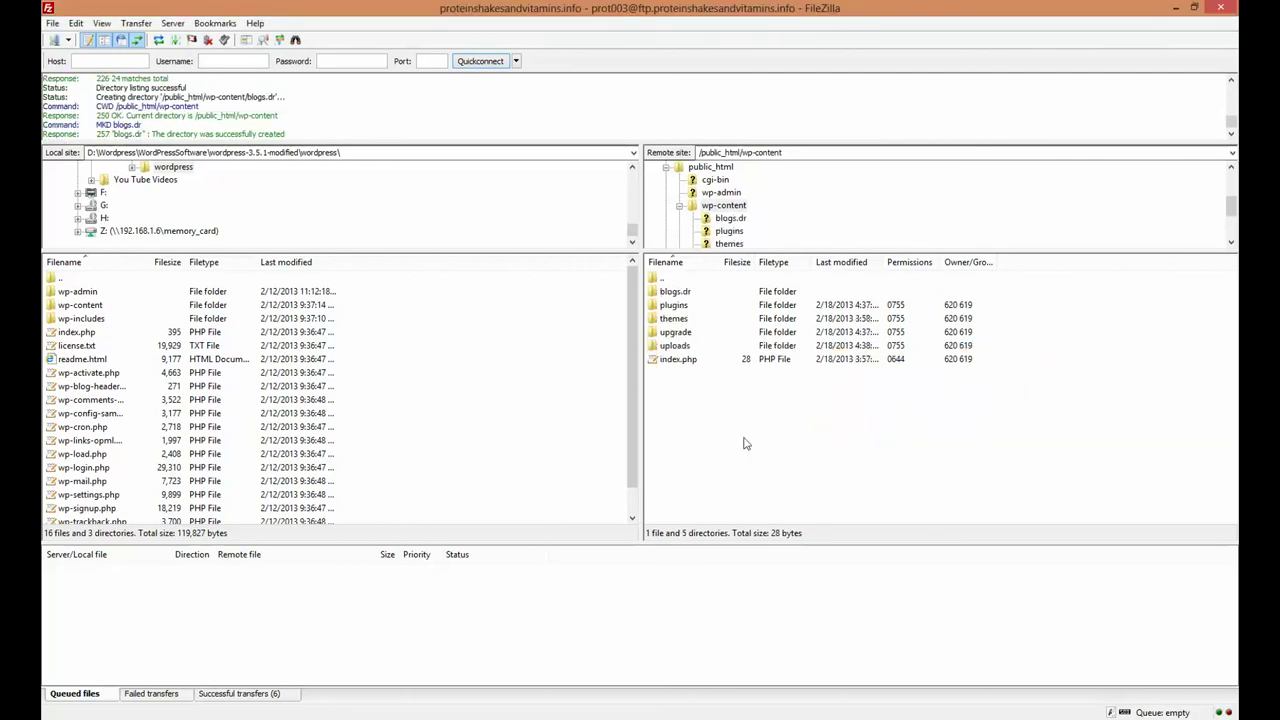